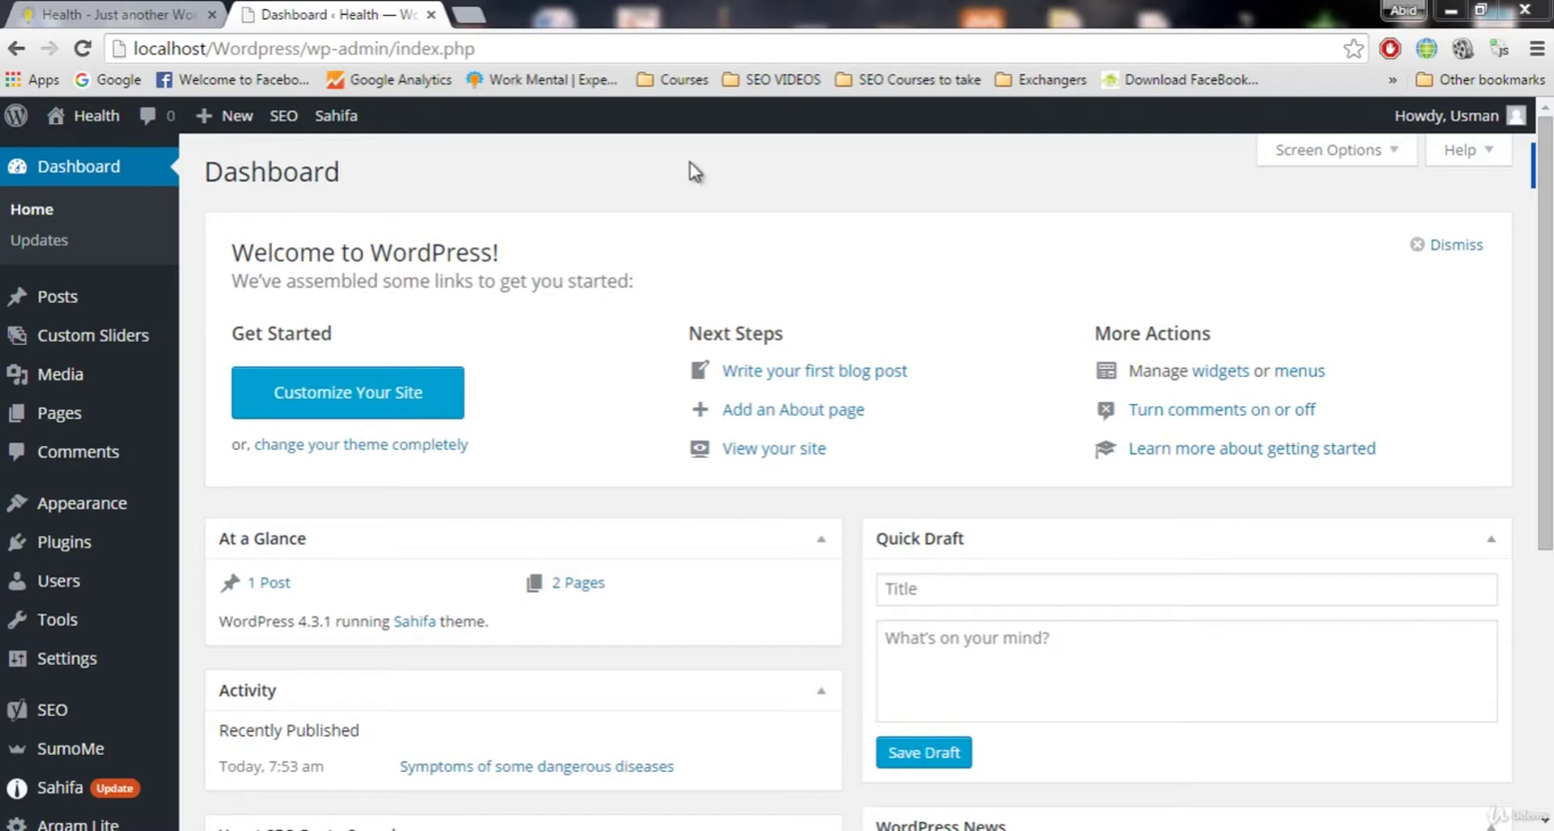
Open google.com in a new browser tab and sign out of the current Google account
{"action": "left_click", "coordinate": [465, 14]}
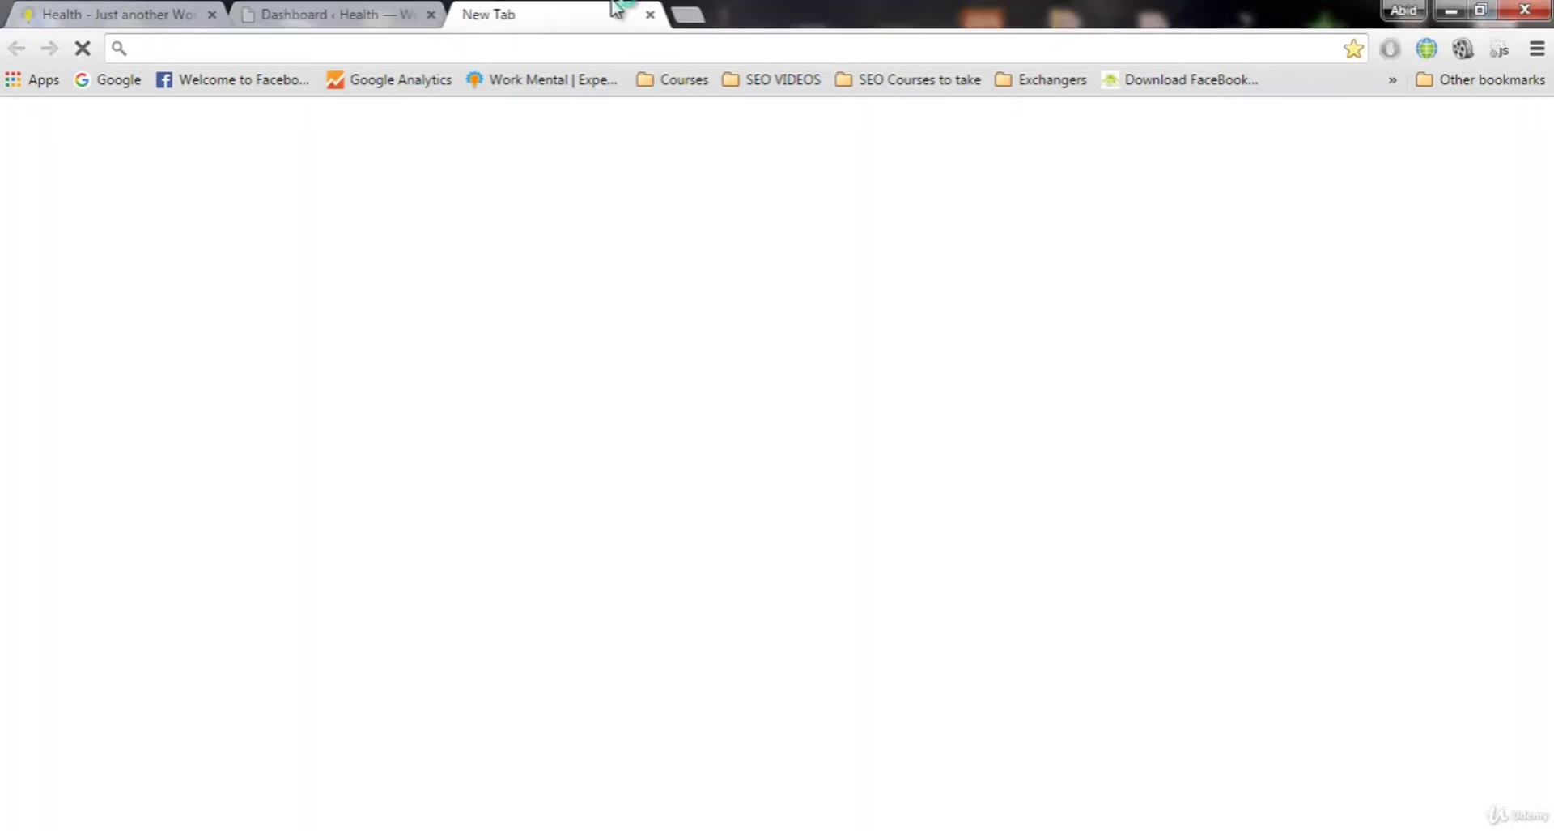
{"action": "type", "text": "google.com"}
{"action": "key", "text": "Return"}
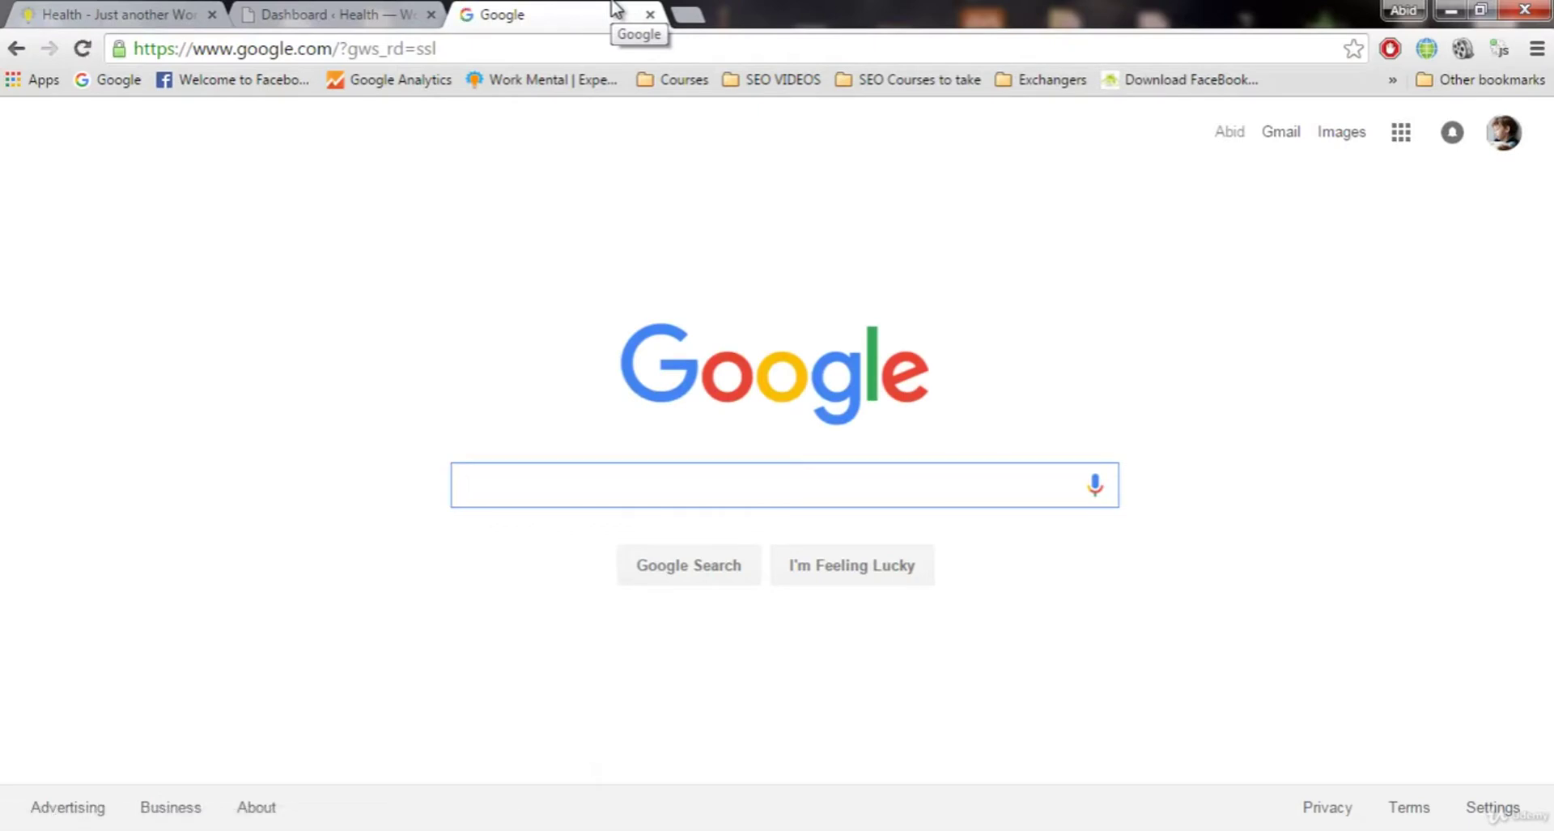
{"action": "left_click", "coordinate": [1502, 131]}
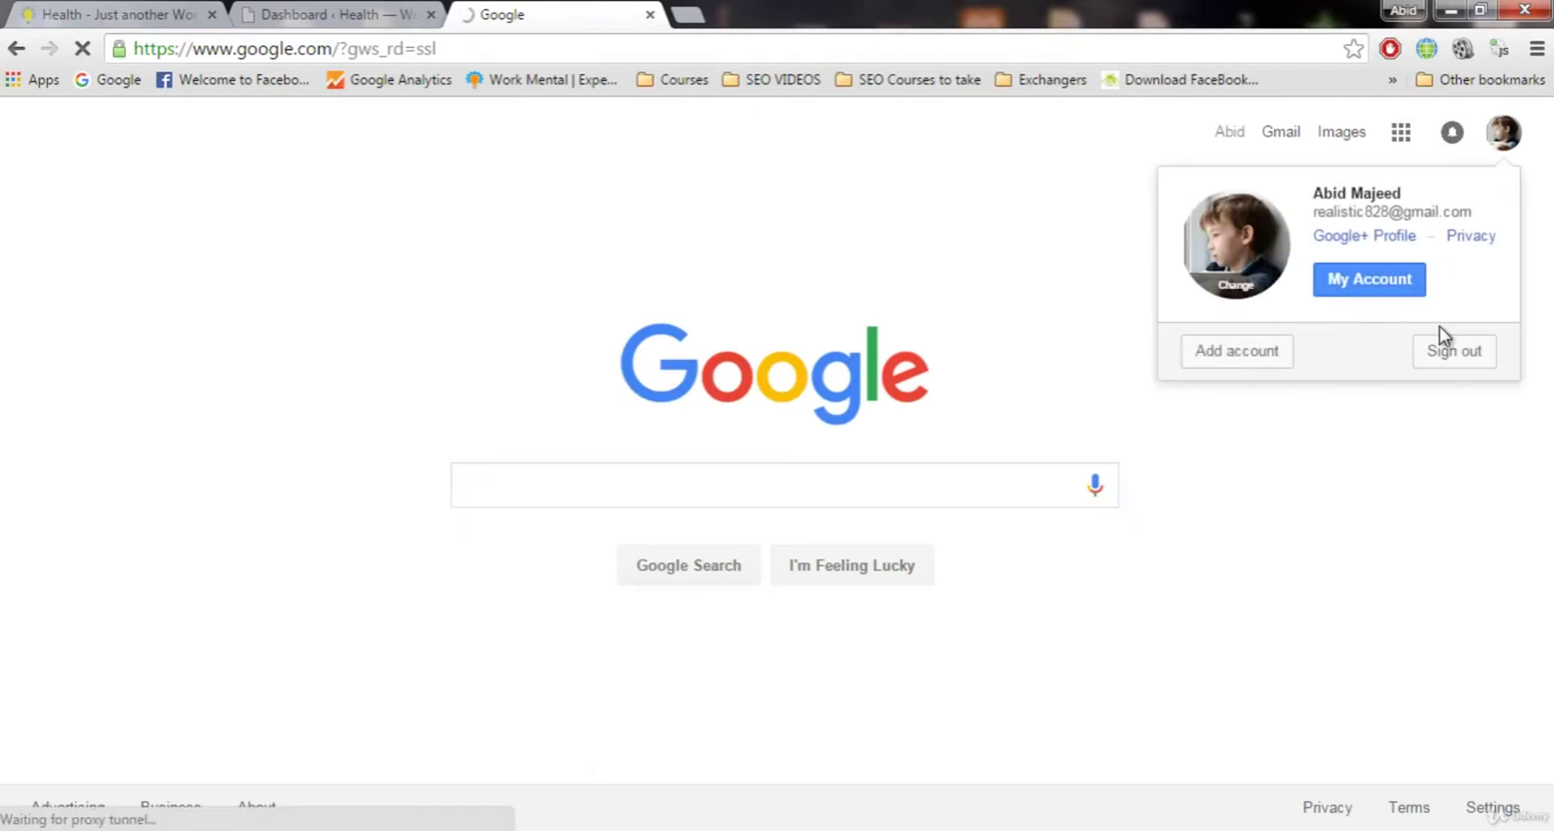
{"action": "left_click", "coordinate": [1458, 350]}
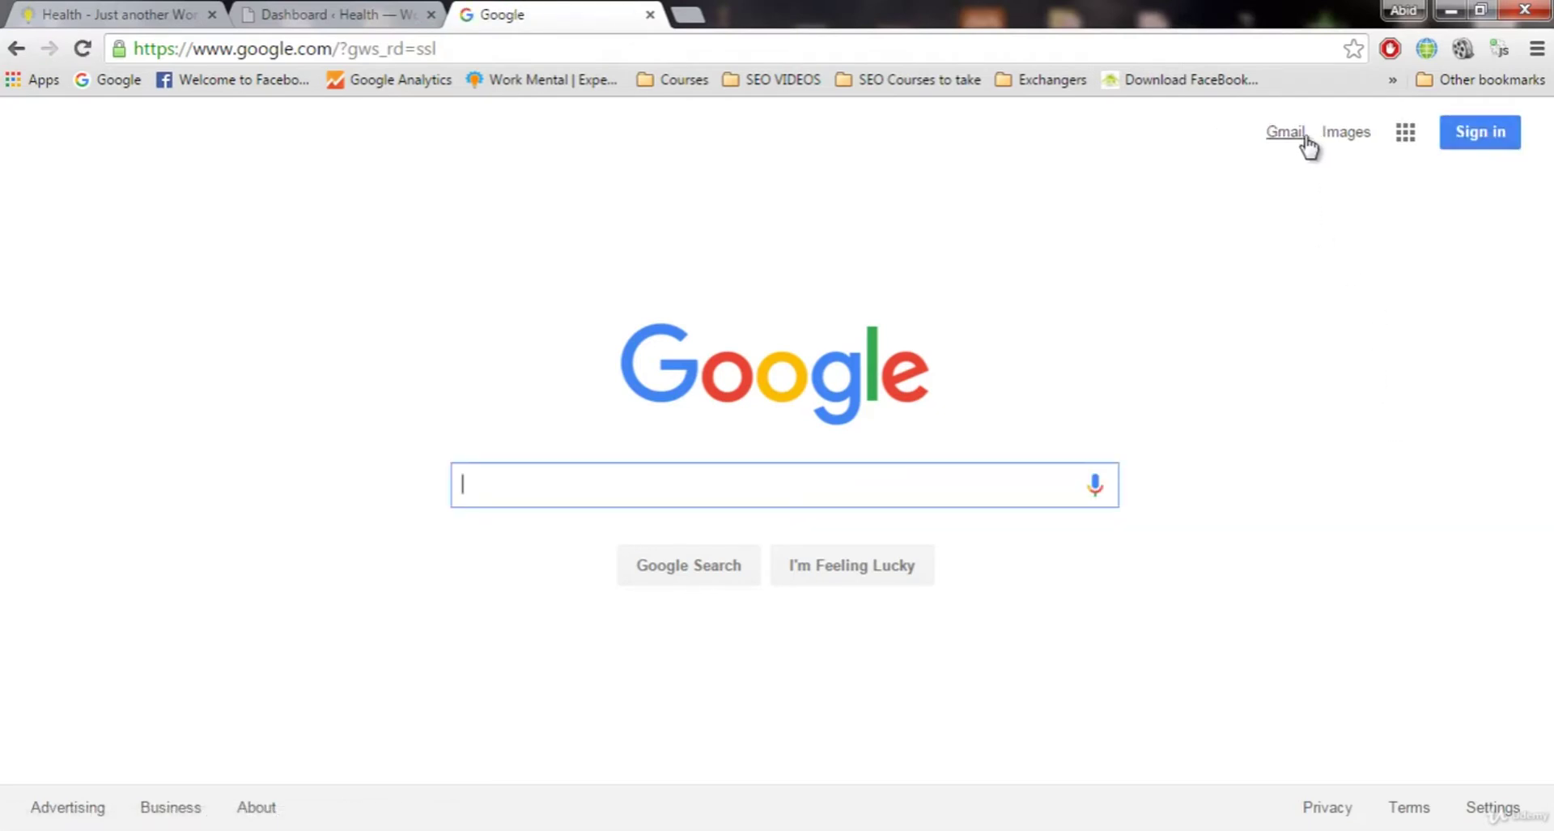
Search Google for "google analytics" and open the official Google Analytics site from the results
{"action": "type", "text": "g"}
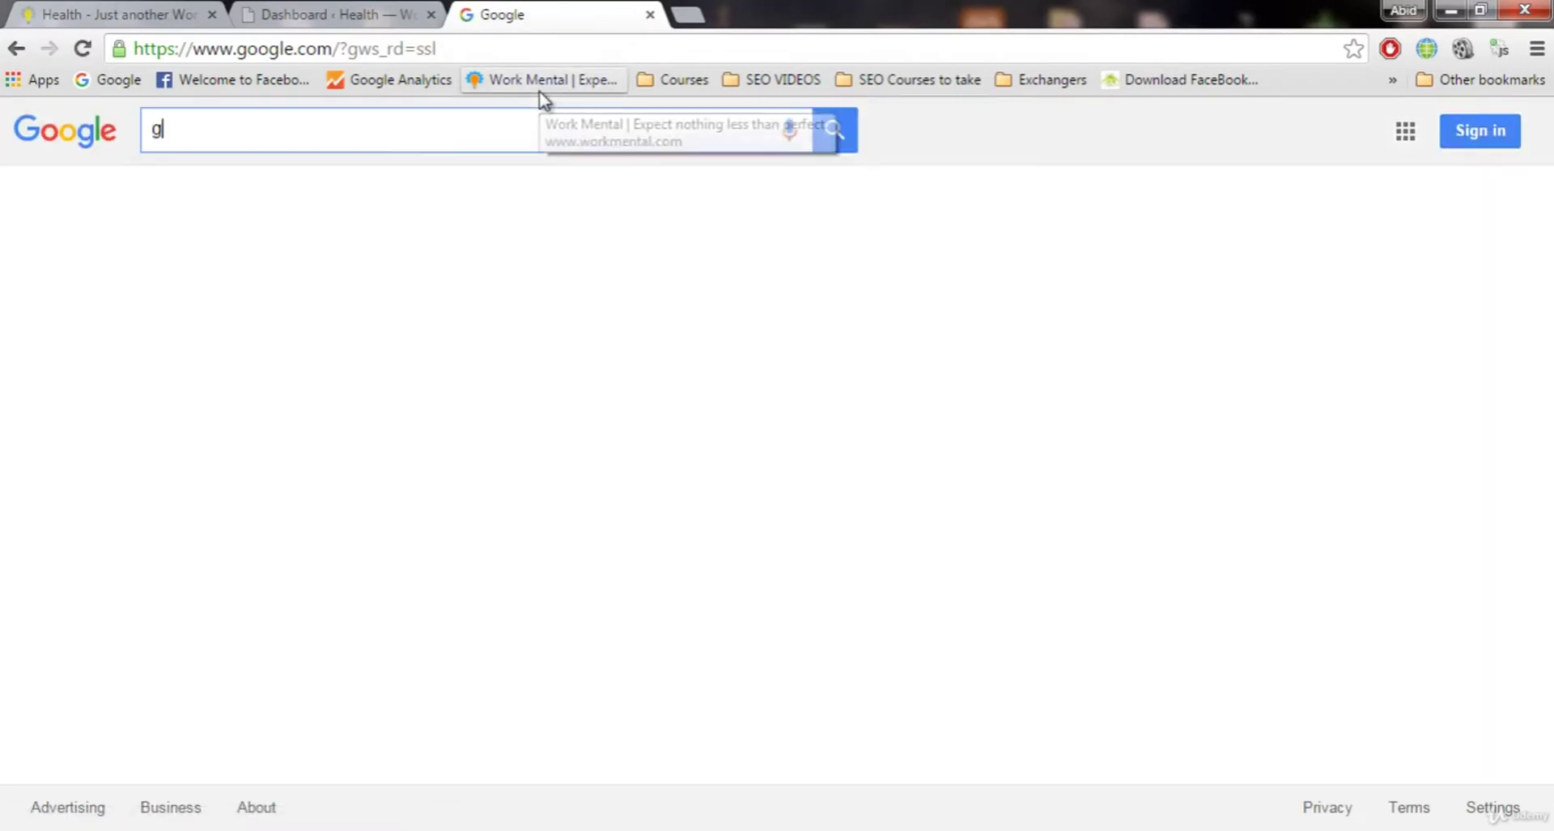
{"action": "type", "text": "oogle analytics"}
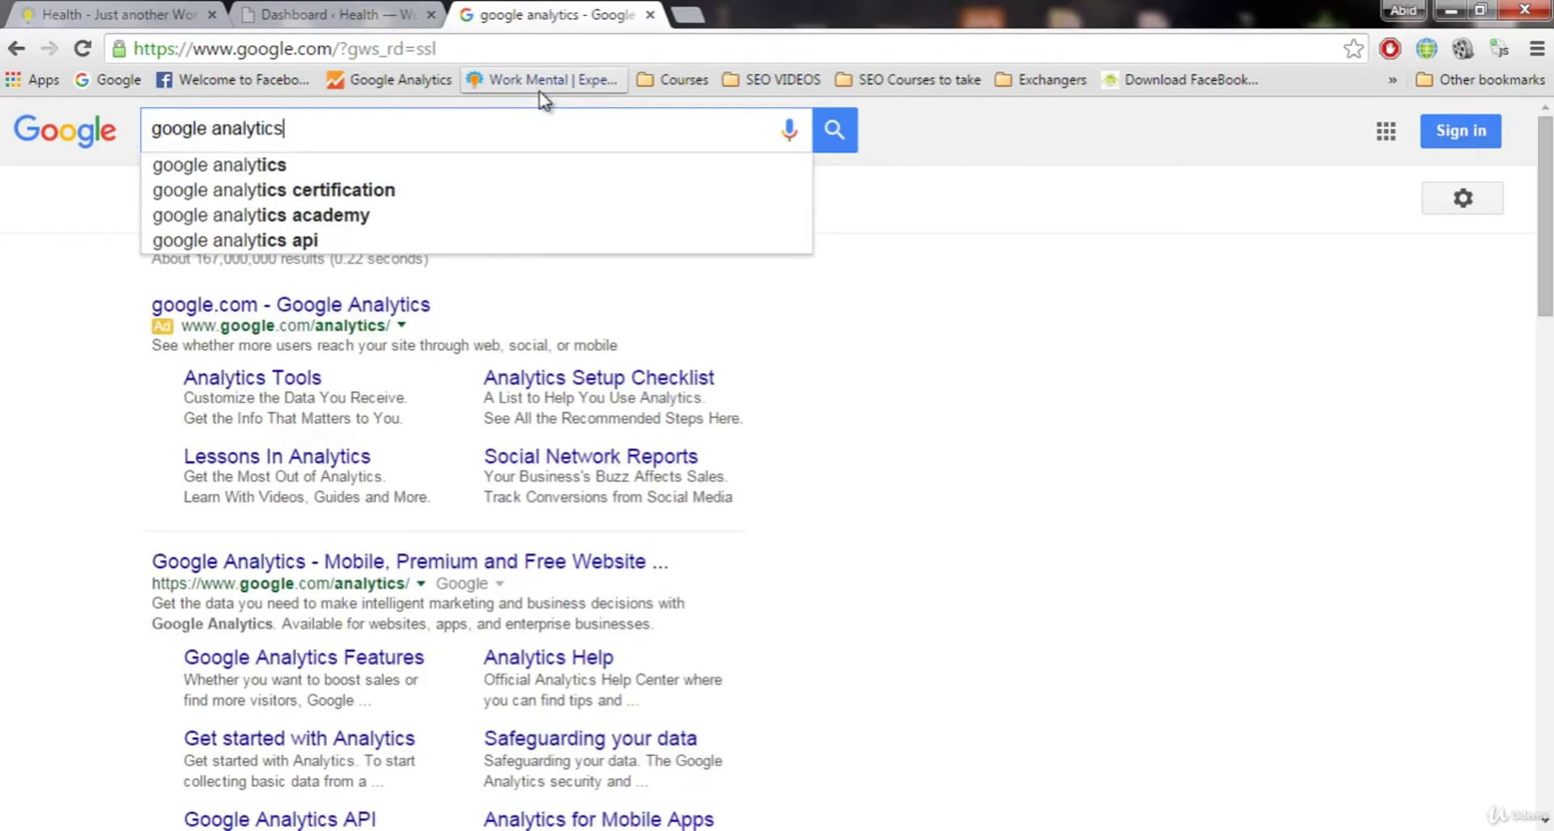
{"action": "key", "text": "Return"}
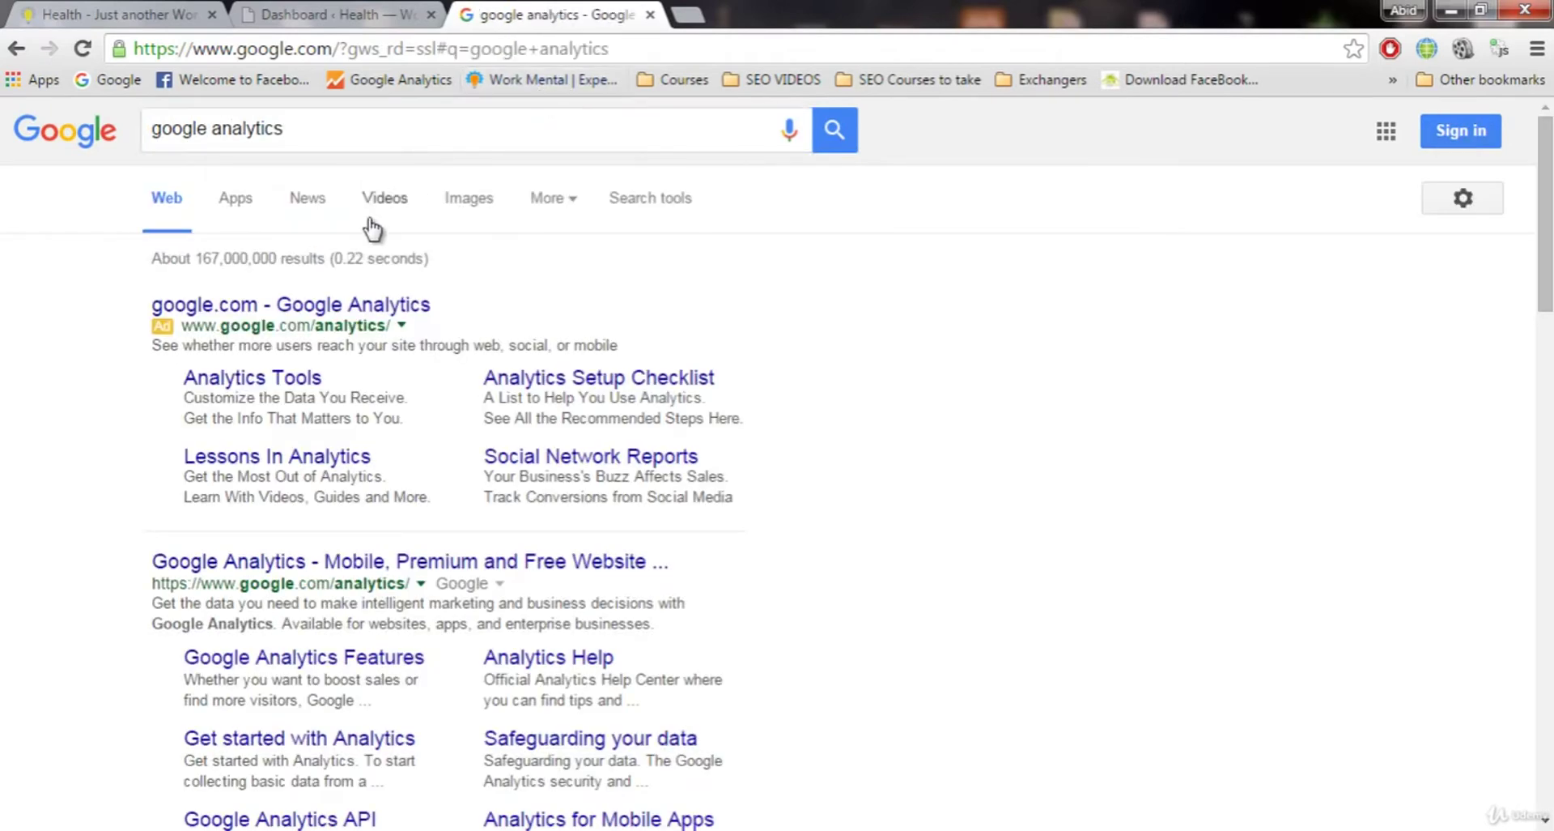
{"action": "left_click", "coordinate": [323, 315]}
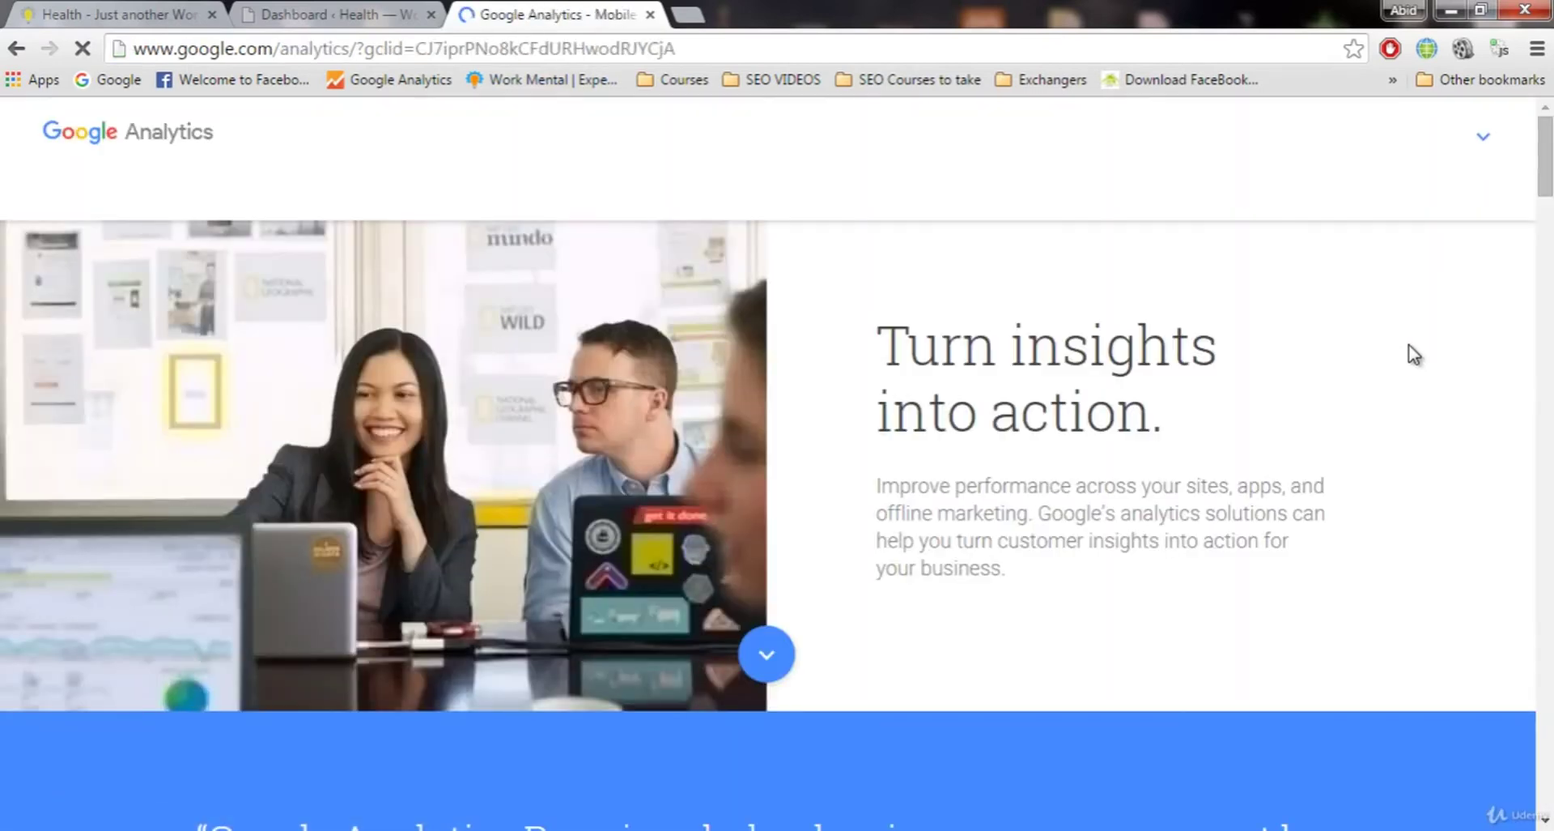
Sign in to Google Analytics with the first saved Google account, entering its password, and start the sign-up
{"action": "left_click", "coordinate": [1444, 144]}
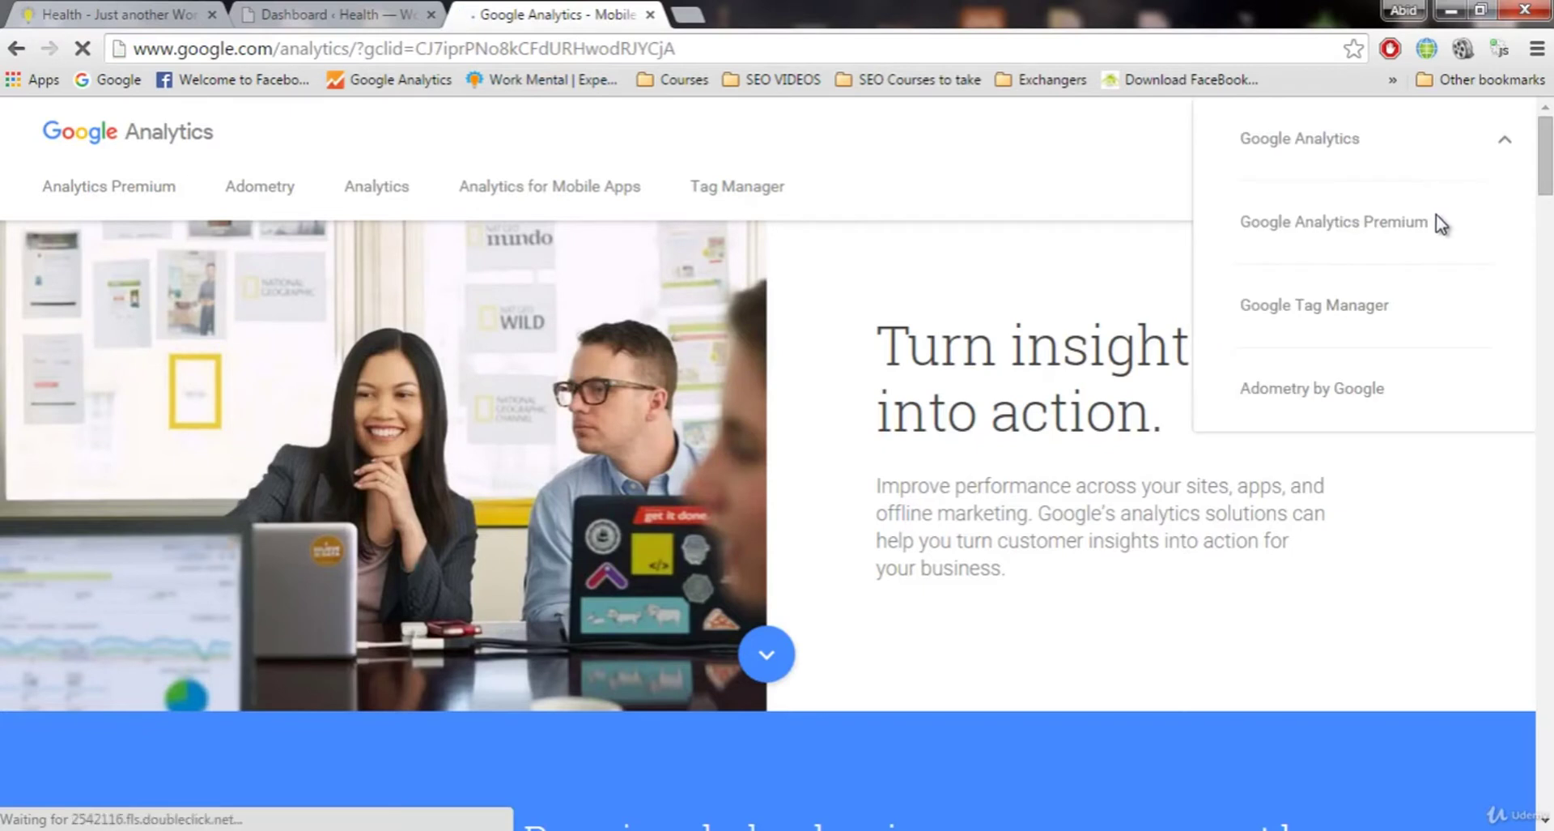
{"action": "left_click", "coordinate": [1318, 146]}
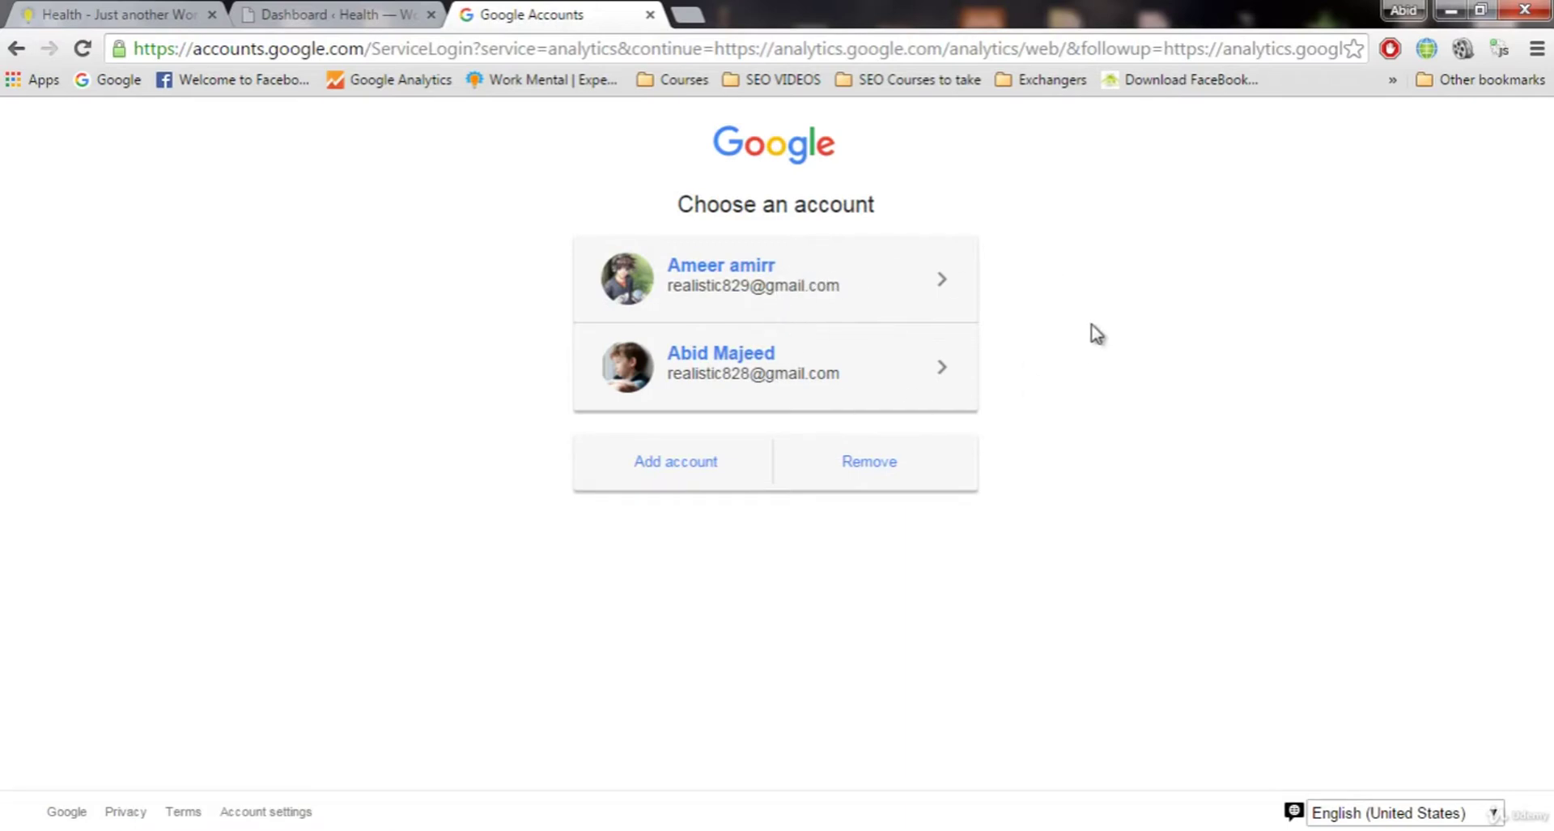
{"action": "left_click", "coordinate": [696, 293]}
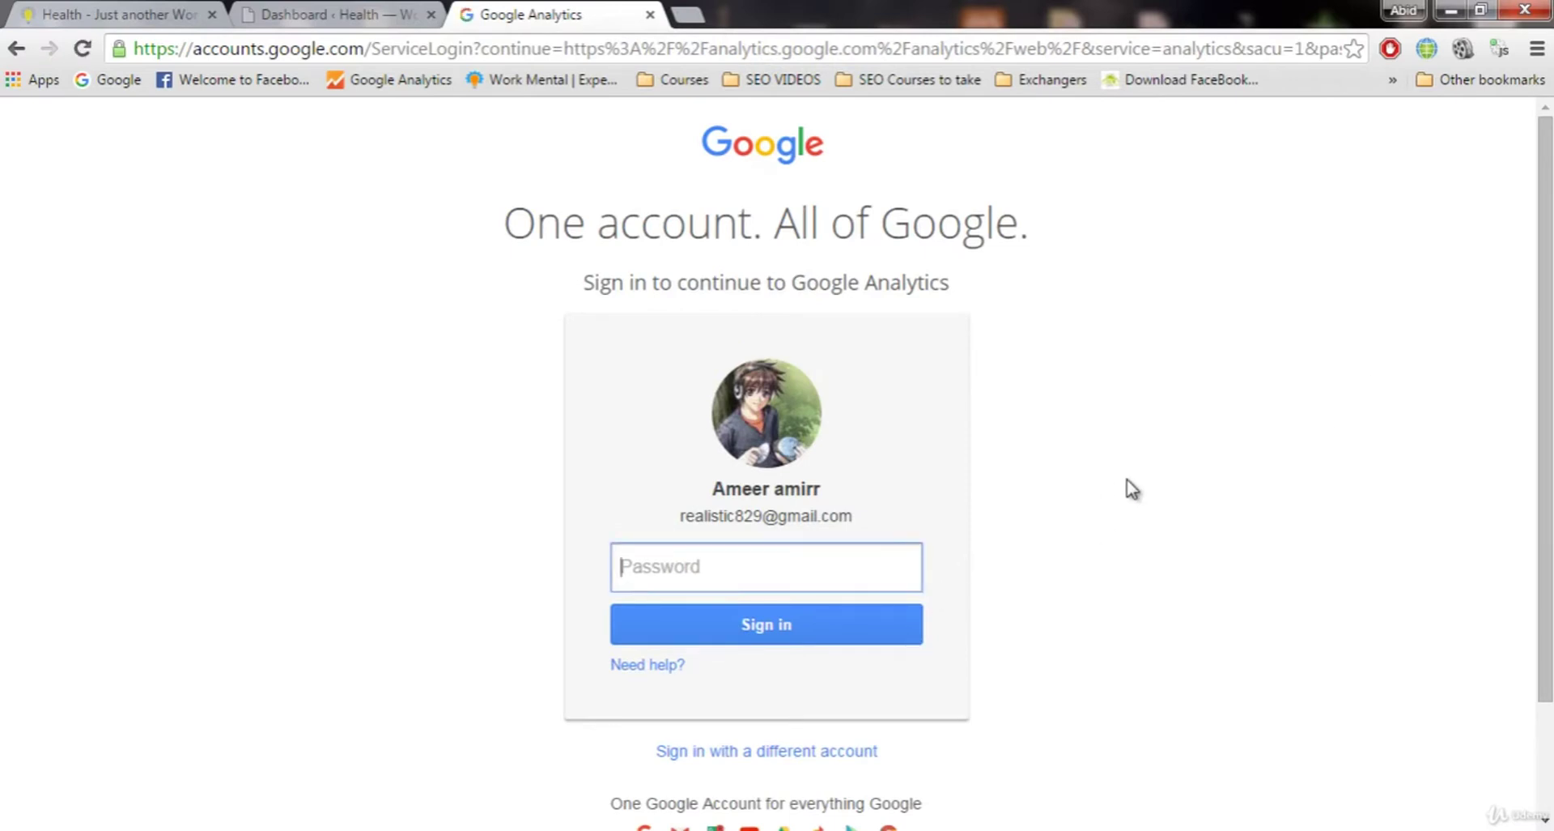
{"action": "type", "text": "••••••••••••"}
{"action": "left_click", "coordinate": [753, 636]}
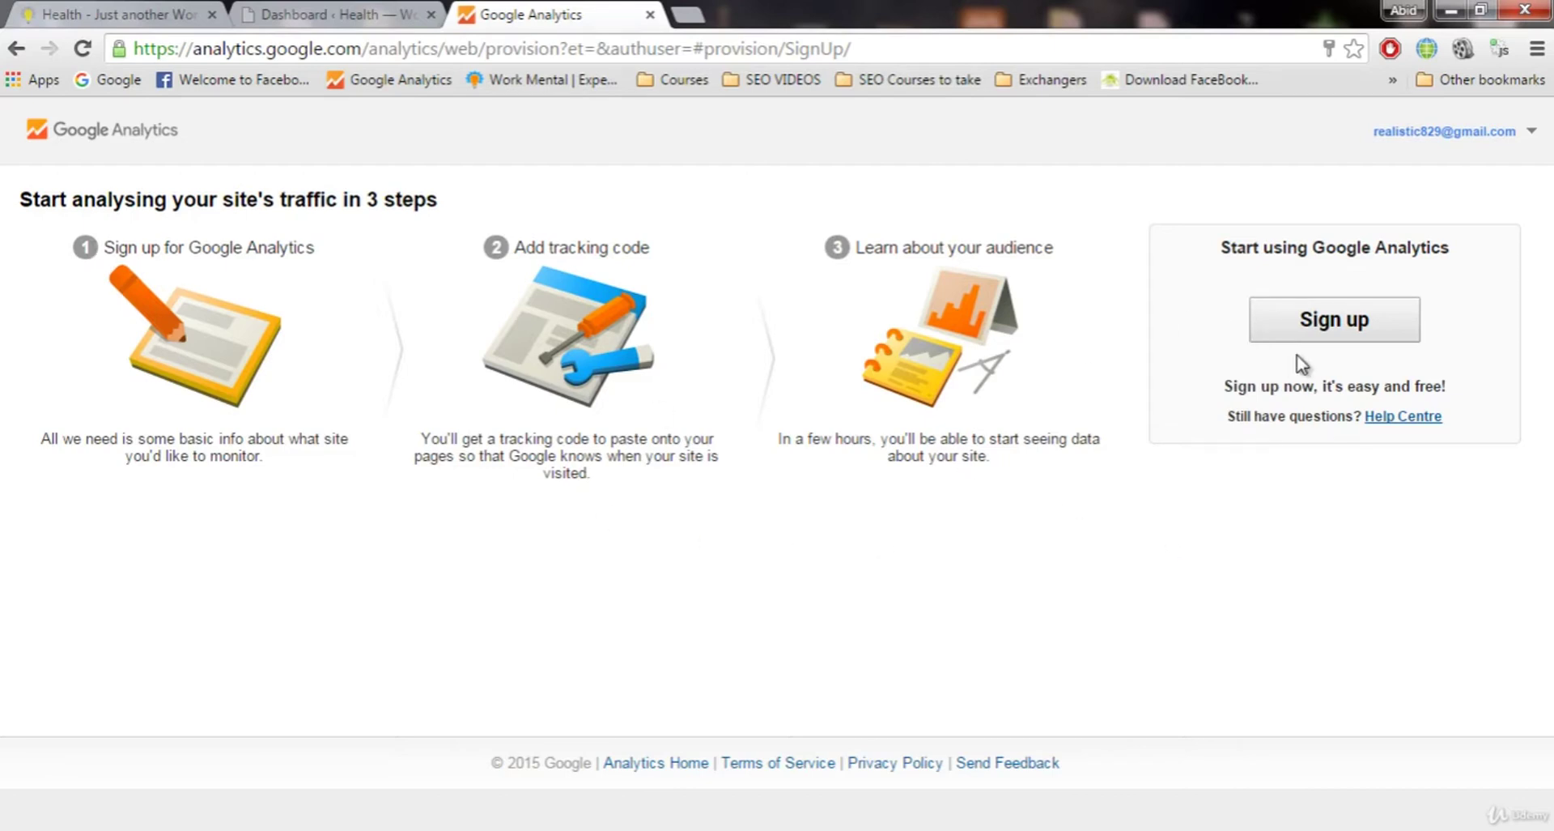
{"action": "left_click", "coordinate": [1320, 334]}
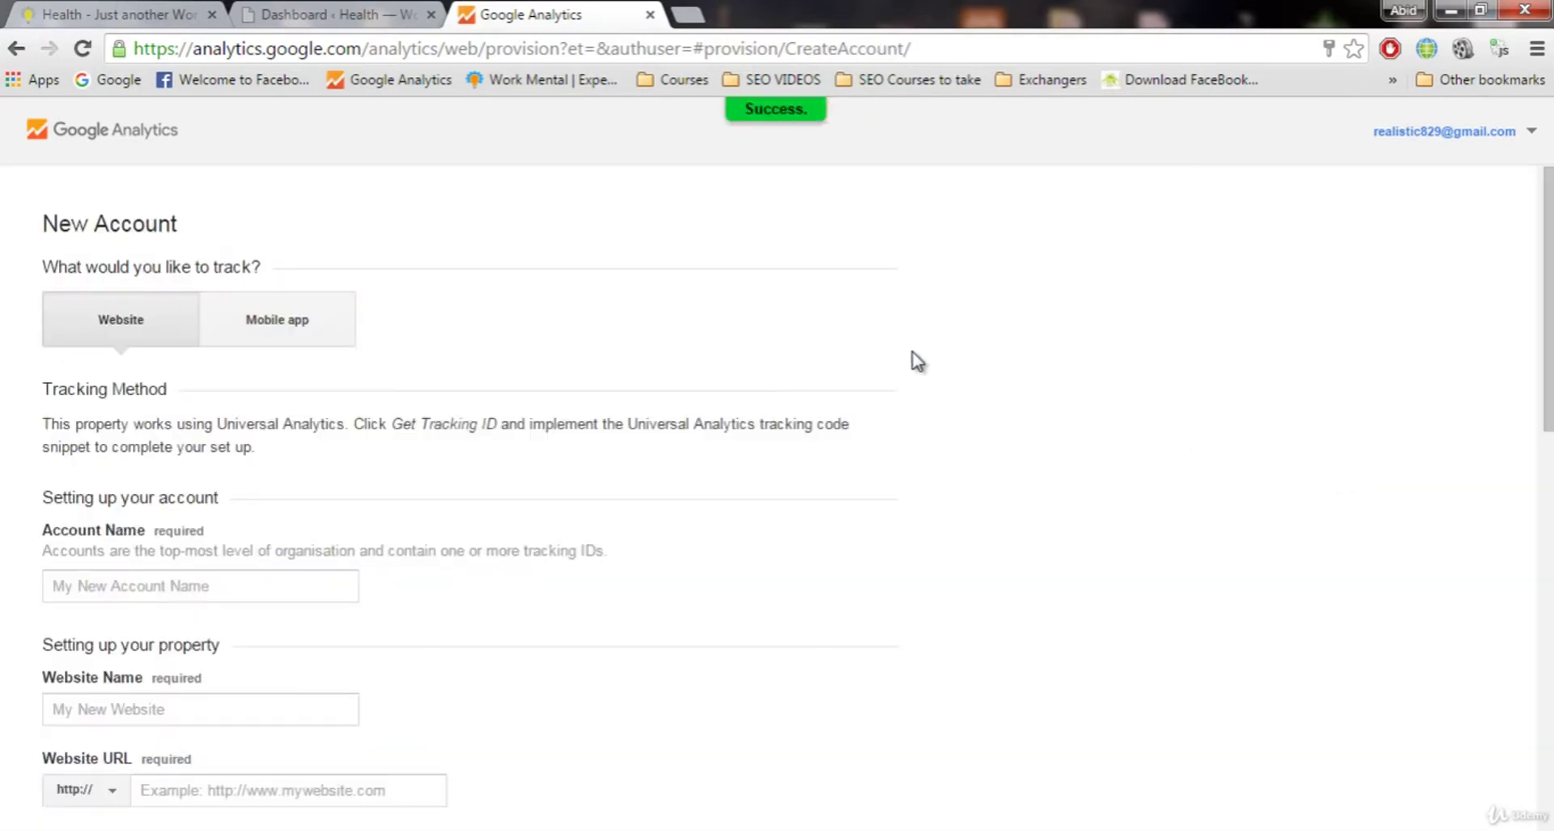
Review the New Account form, including the tracking type, account, property and data sharing settings
{"action": "scroll", "coordinate": [917, 360], "scroll_direction": "down", "scroll_amount": 3}
{"action": "scroll", "coordinate": [917, 360], "scroll_direction": "down", "scroll_amount": 2}
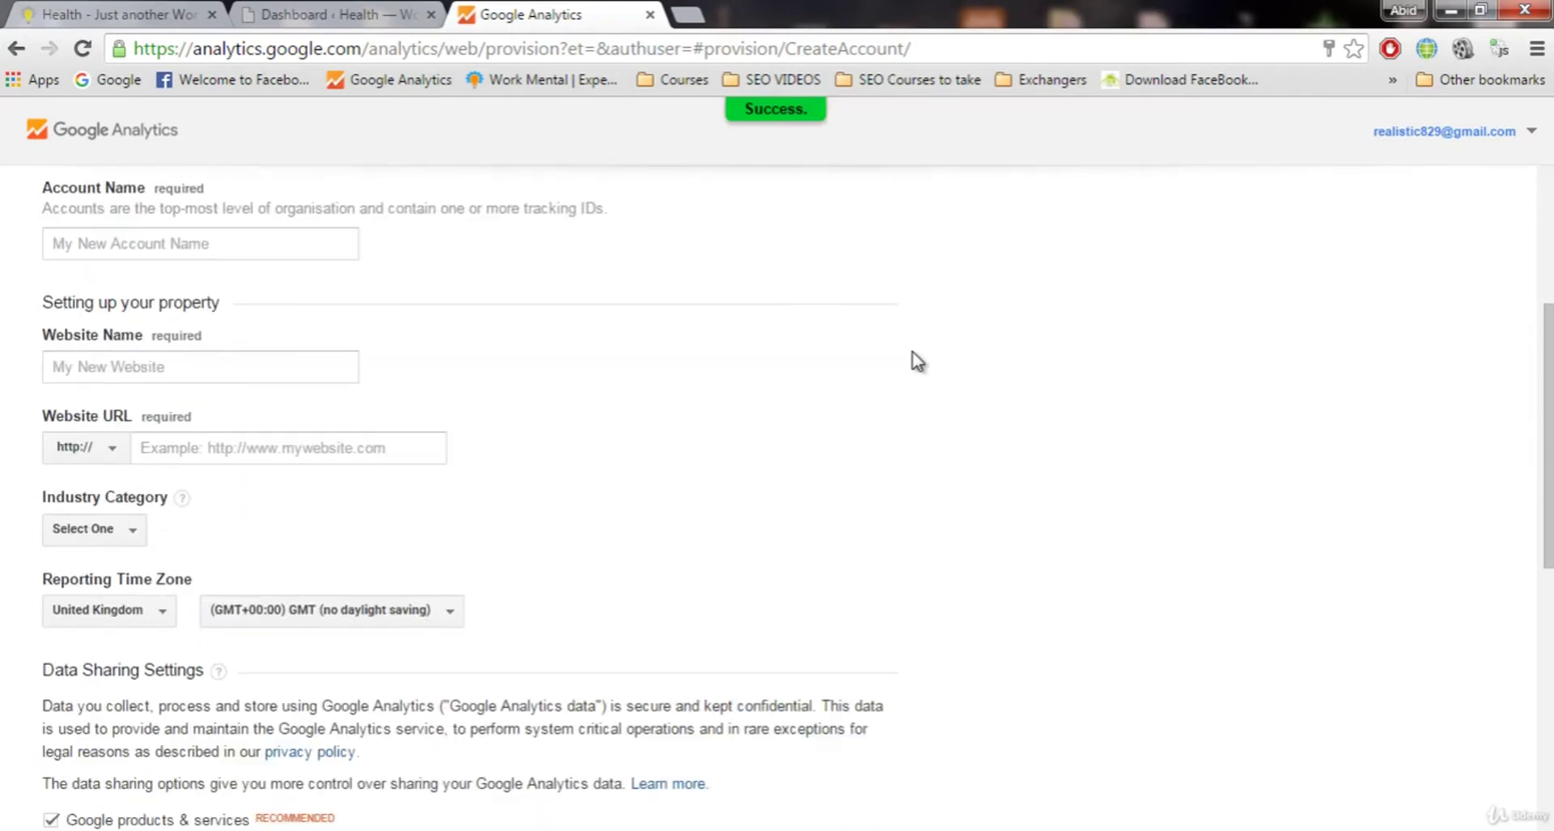
{"action": "scroll", "coordinate": [917, 360], "scroll_direction": "up", "scroll_amount": 5}
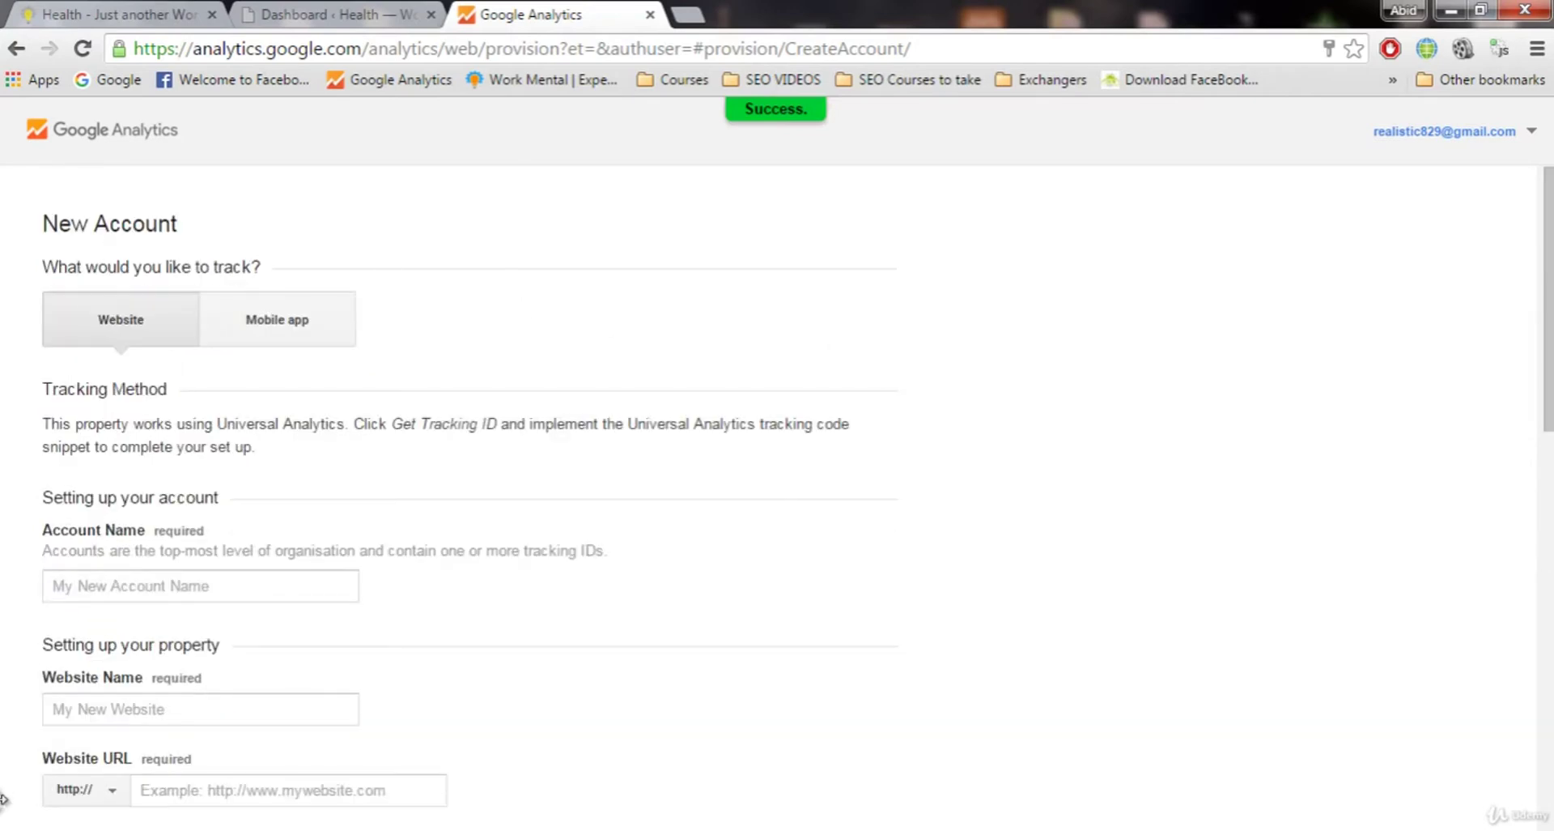
{"action": "scroll", "coordinate": [632, 316], "scroll_direction": "down", "scroll_amount": 13}
{"action": "scroll", "coordinate": [554, 377], "scroll_direction": "up", "scroll_amount": 6}
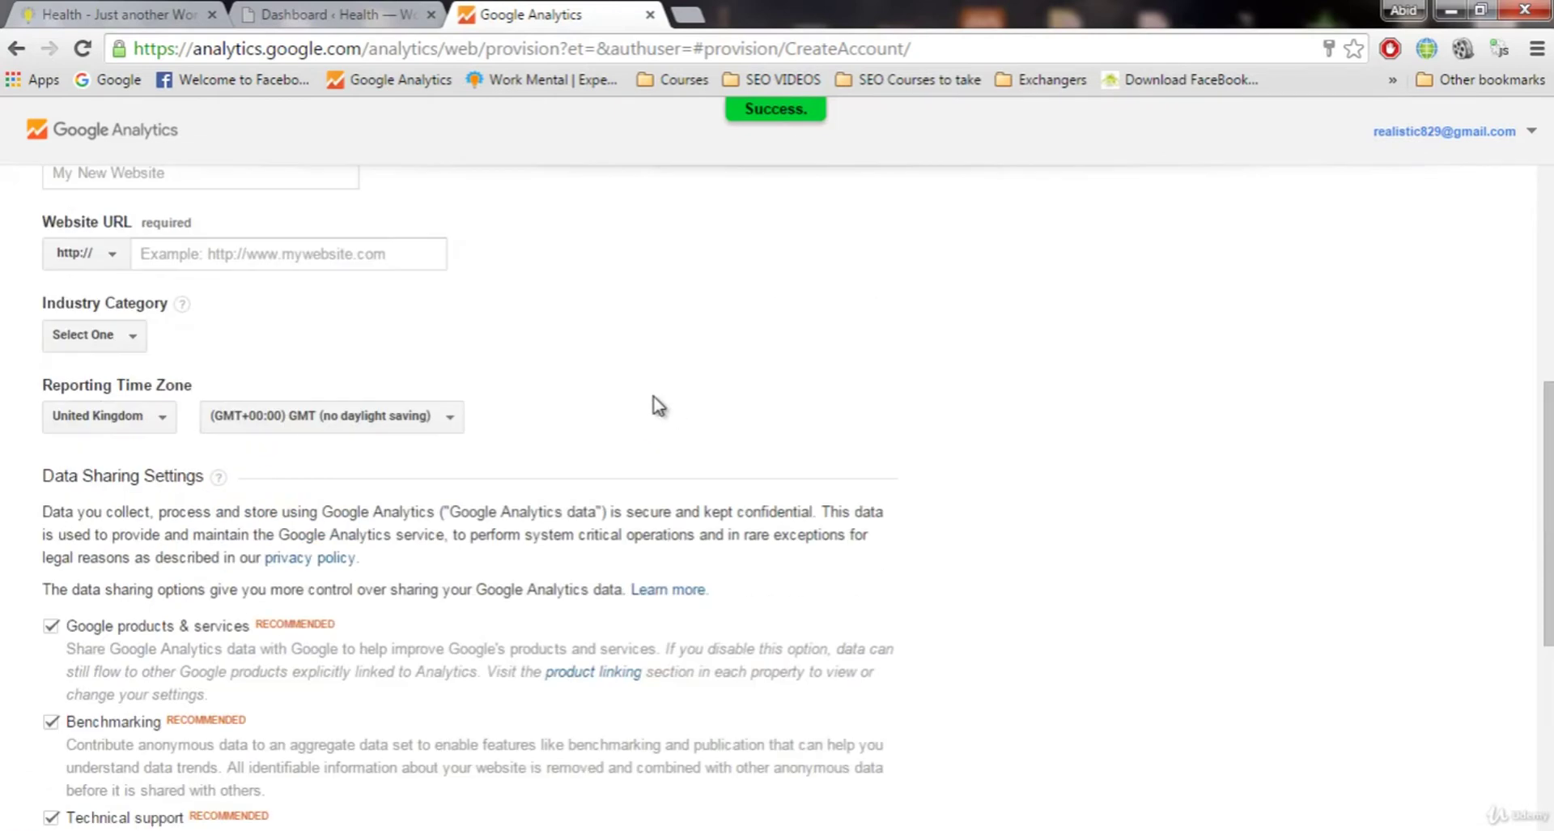
{"action": "scroll", "coordinate": [679, 412], "scroll_direction": "up", "scroll_amount": 5}
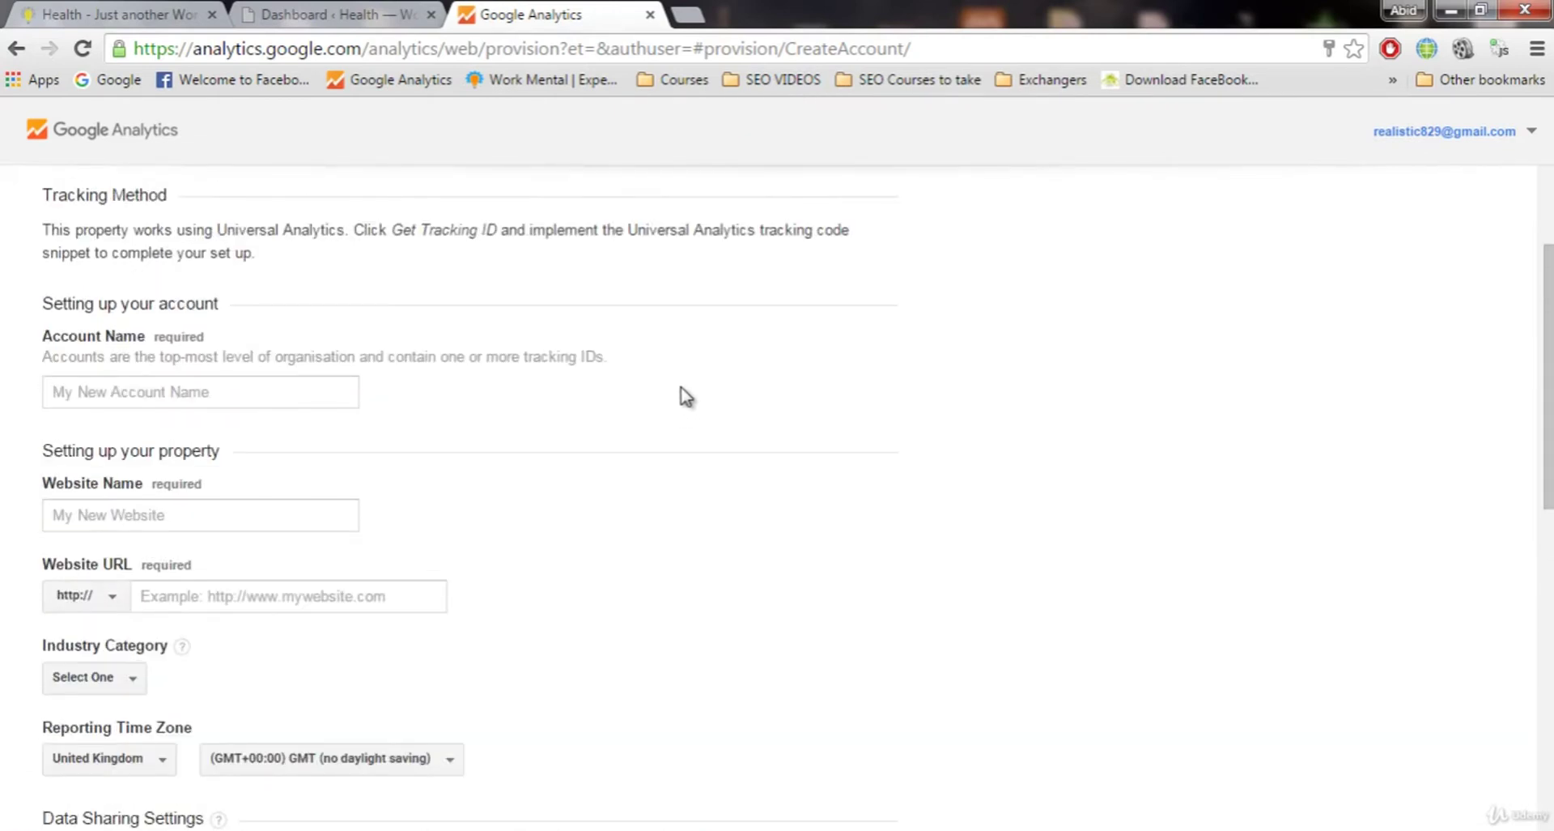
{"action": "scroll", "coordinate": [651, 441], "scroll_direction": "up", "scroll_amount": 3}
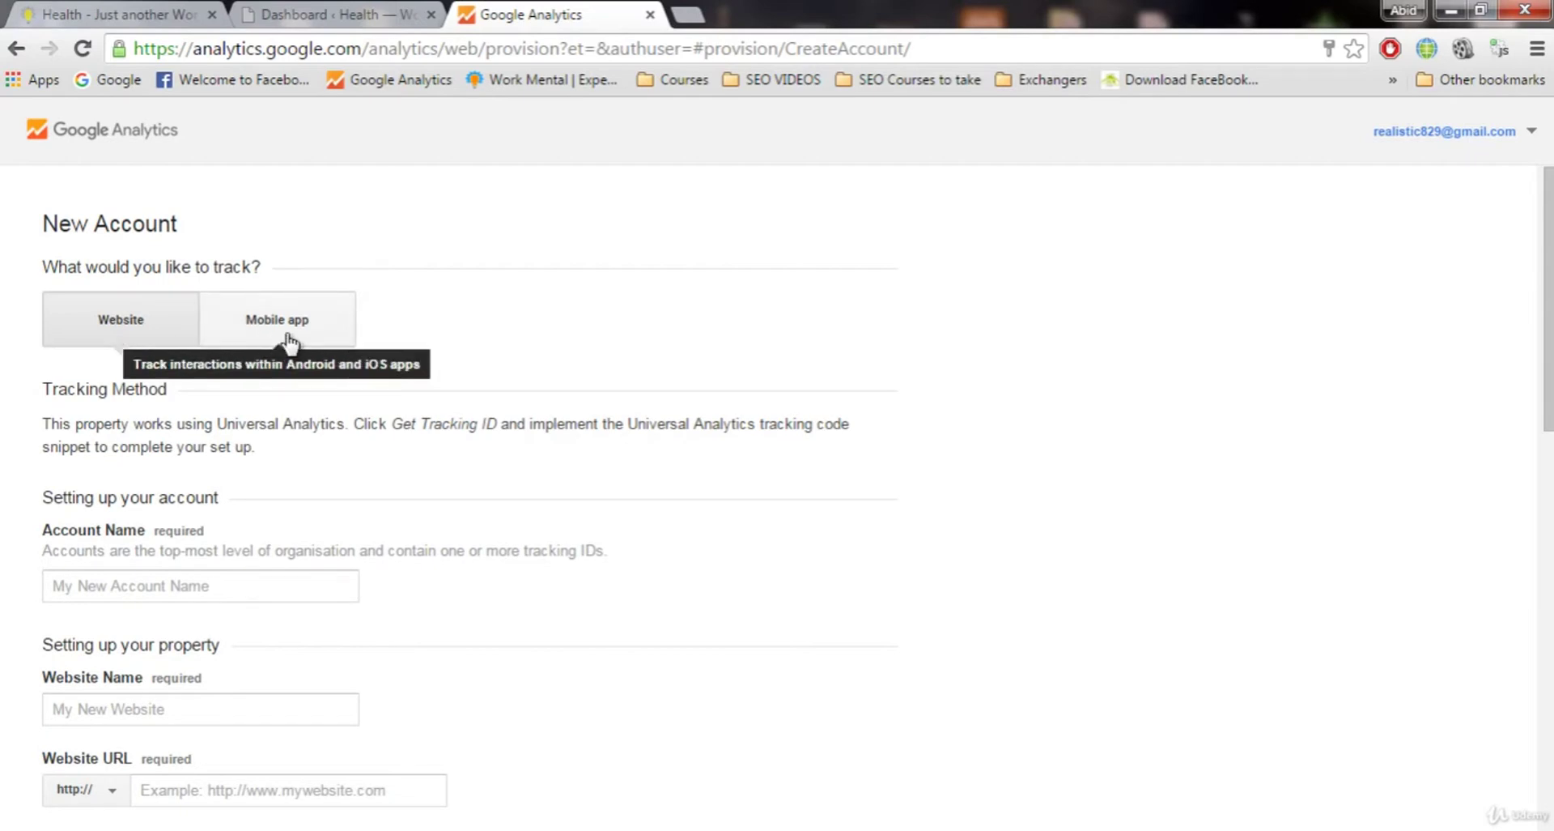
Enter "Health" as both the account name and the website name in the new account form
{"action": "scroll", "coordinate": [30, 489], "scroll_direction": "down", "scroll_amount": 1}
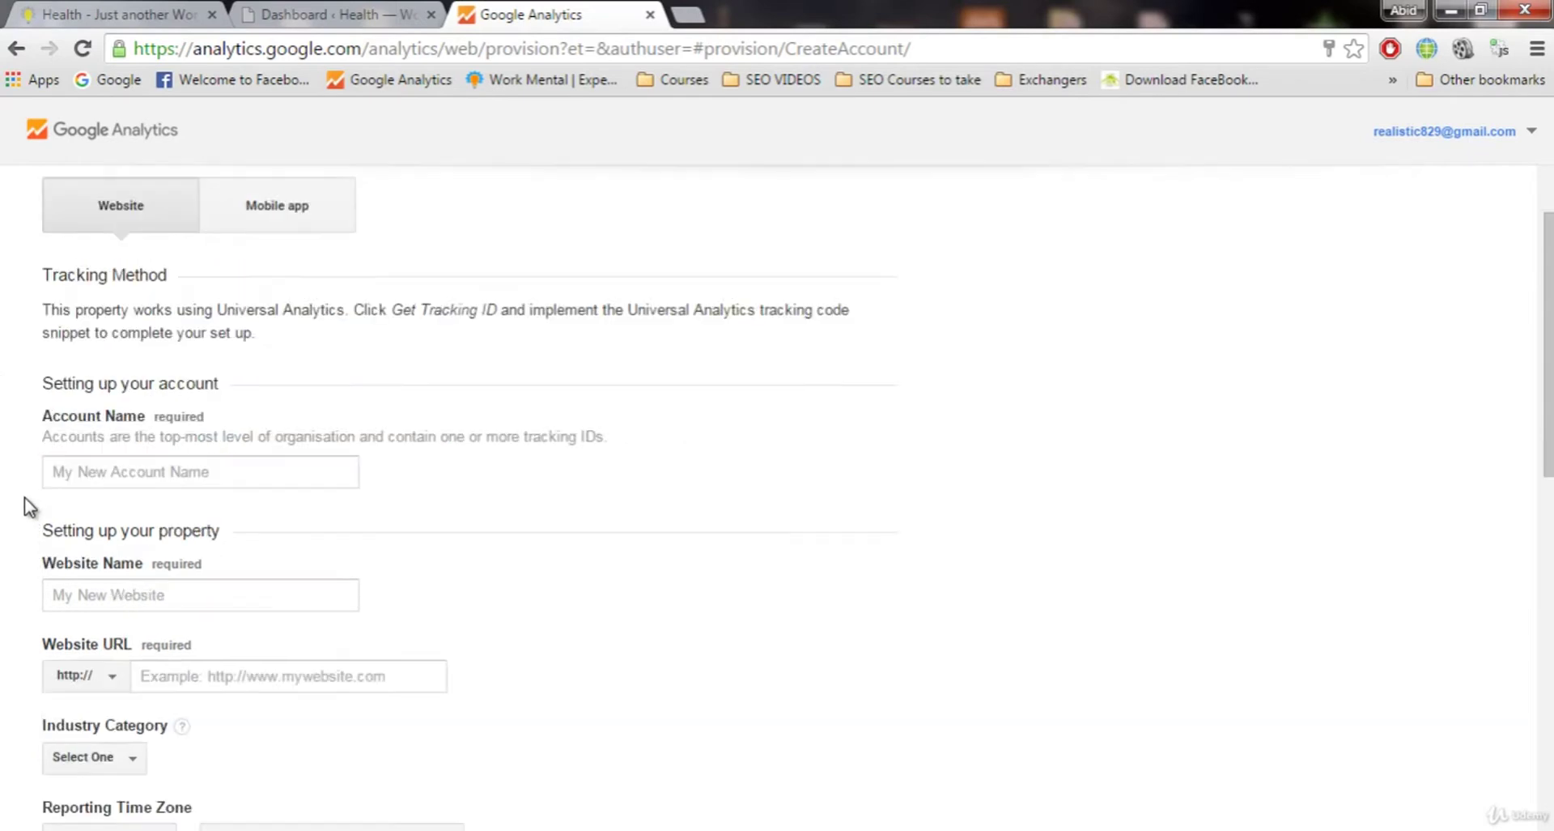
{"action": "left_click", "coordinate": [93, 474]}
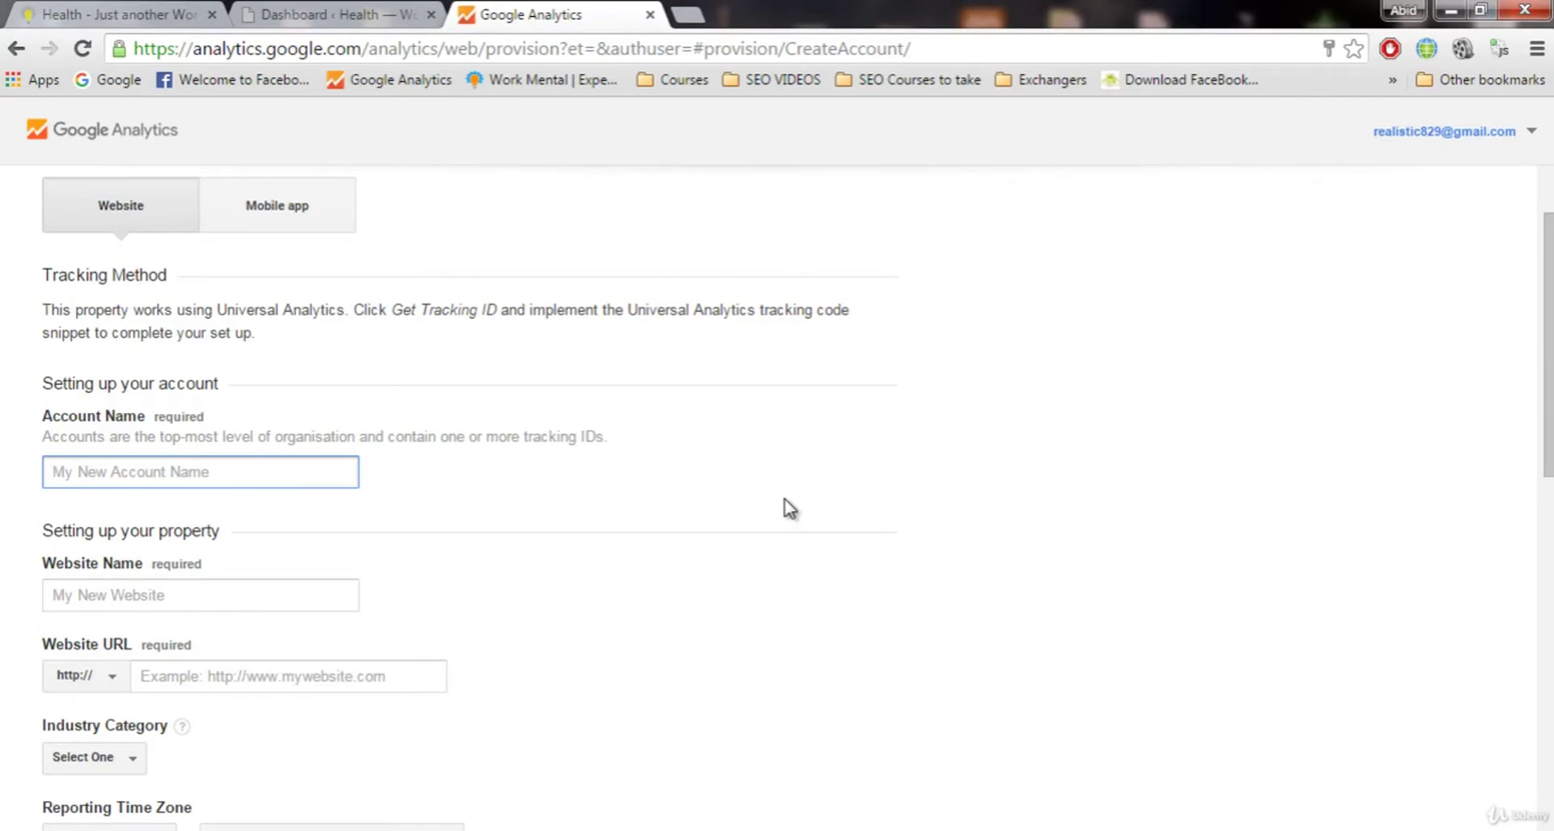
{"action": "type", "text": "Health"}
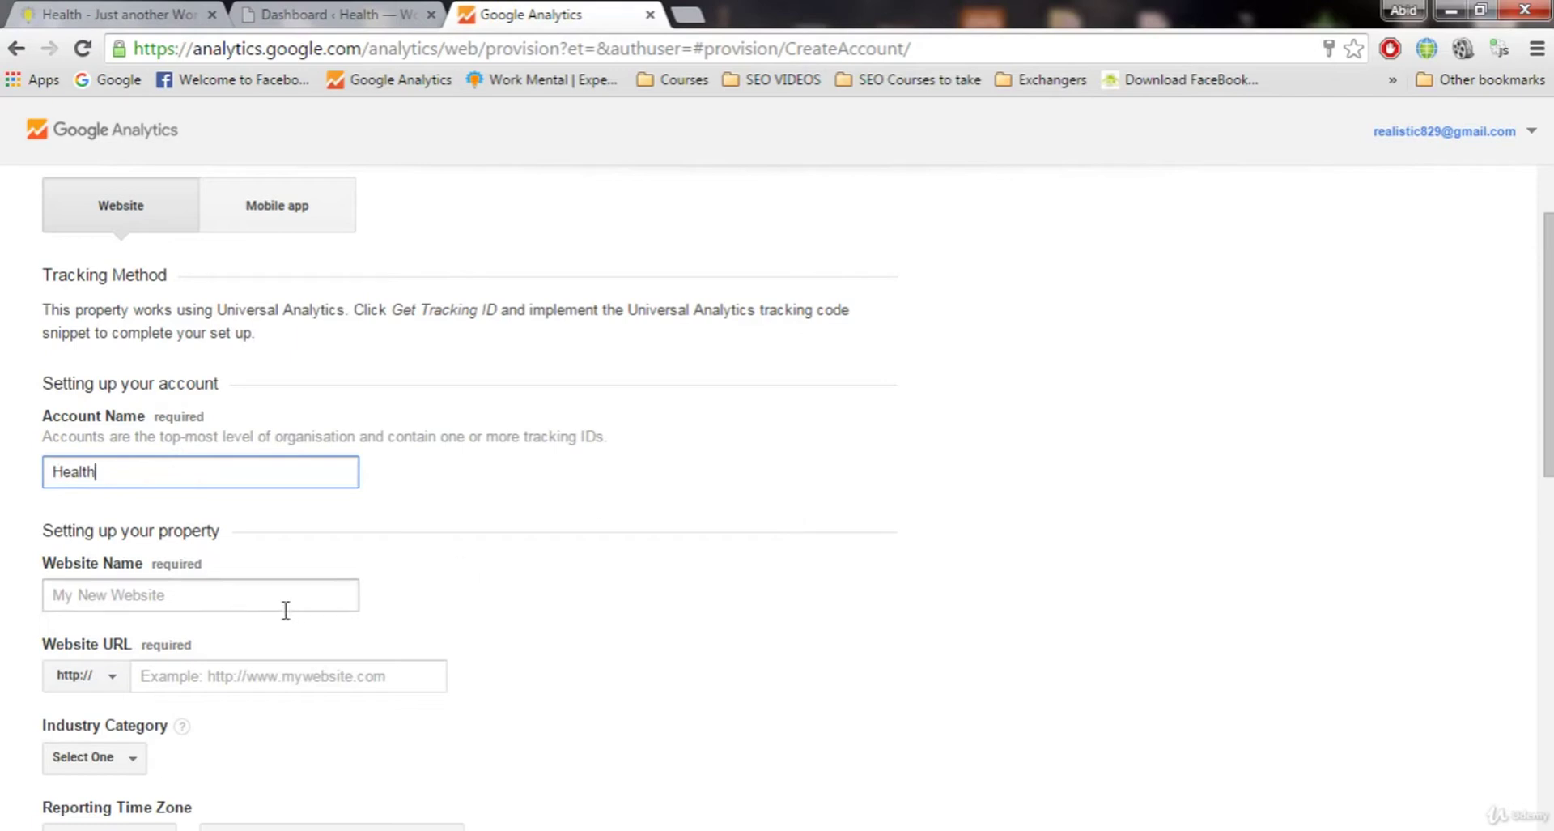
{"action": "left_click", "coordinate": [285, 610]}
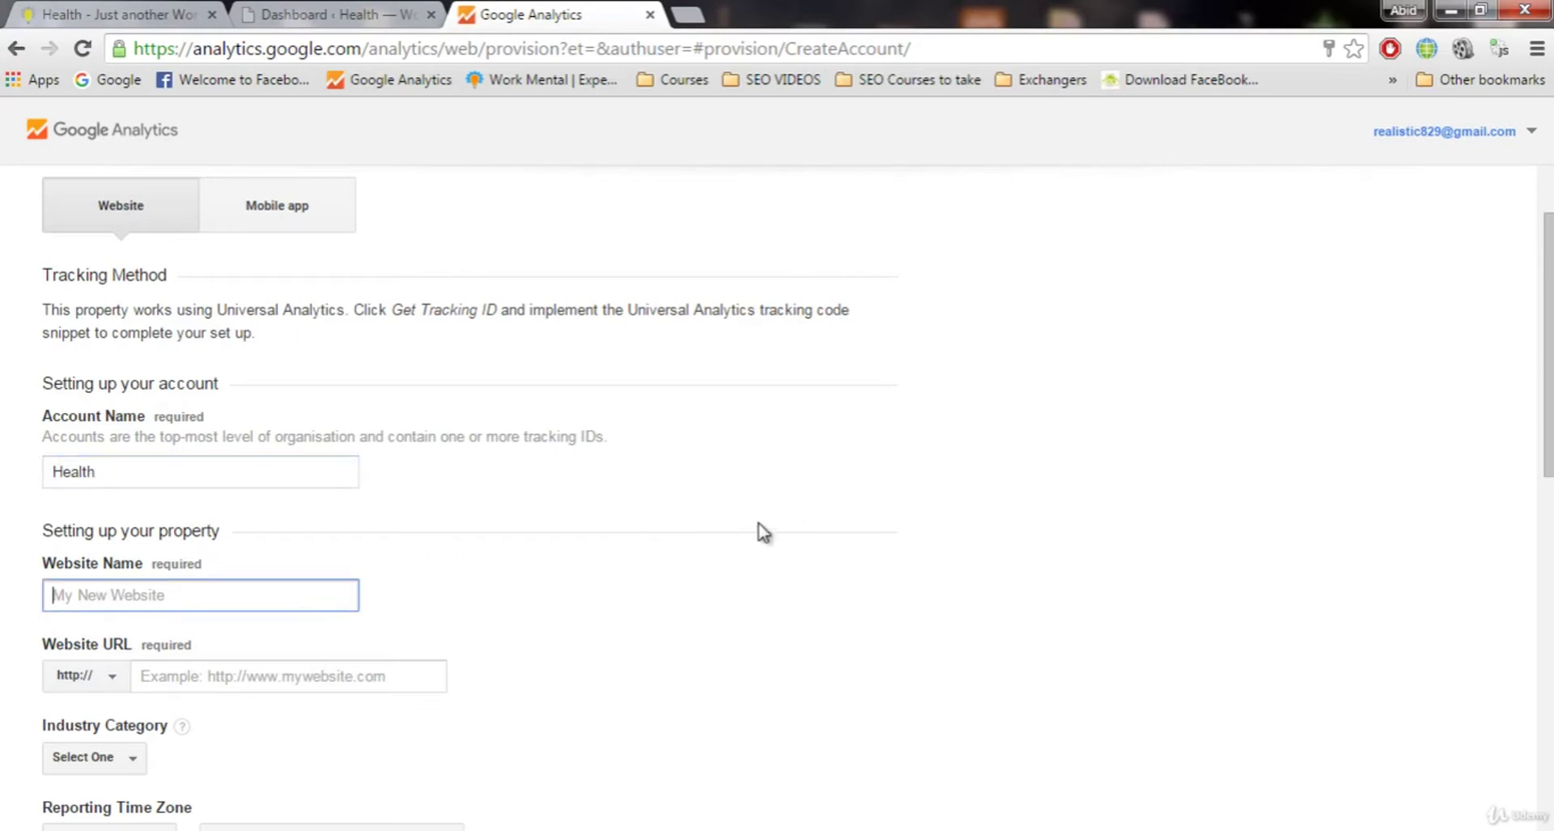
{"action": "type", "text": "Health"}
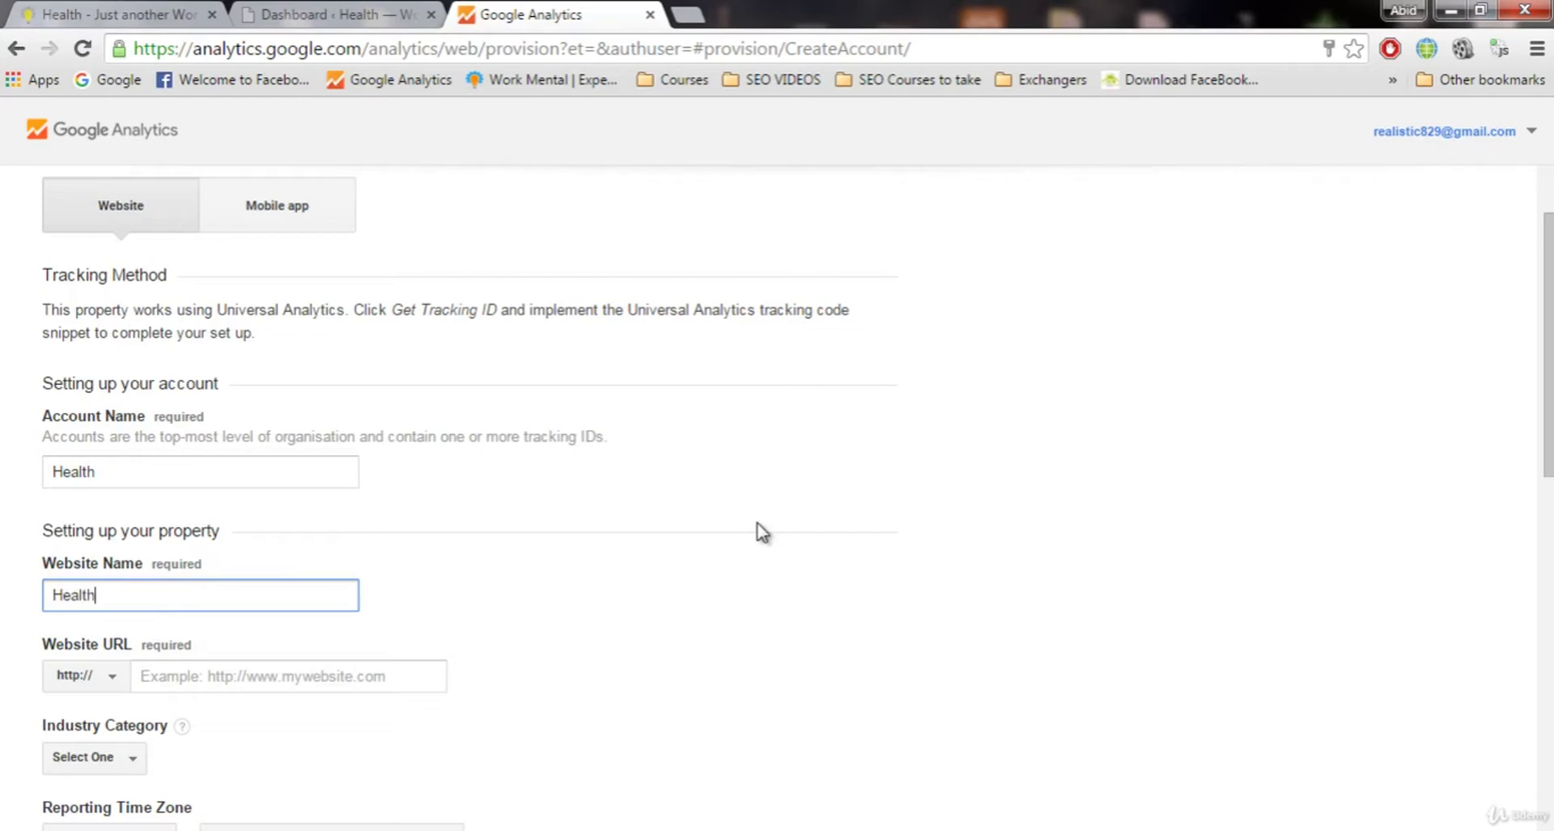
{"action": "left_click", "coordinate": [347, 484]}
{"action": "double_click", "coordinate": [347, 485]}
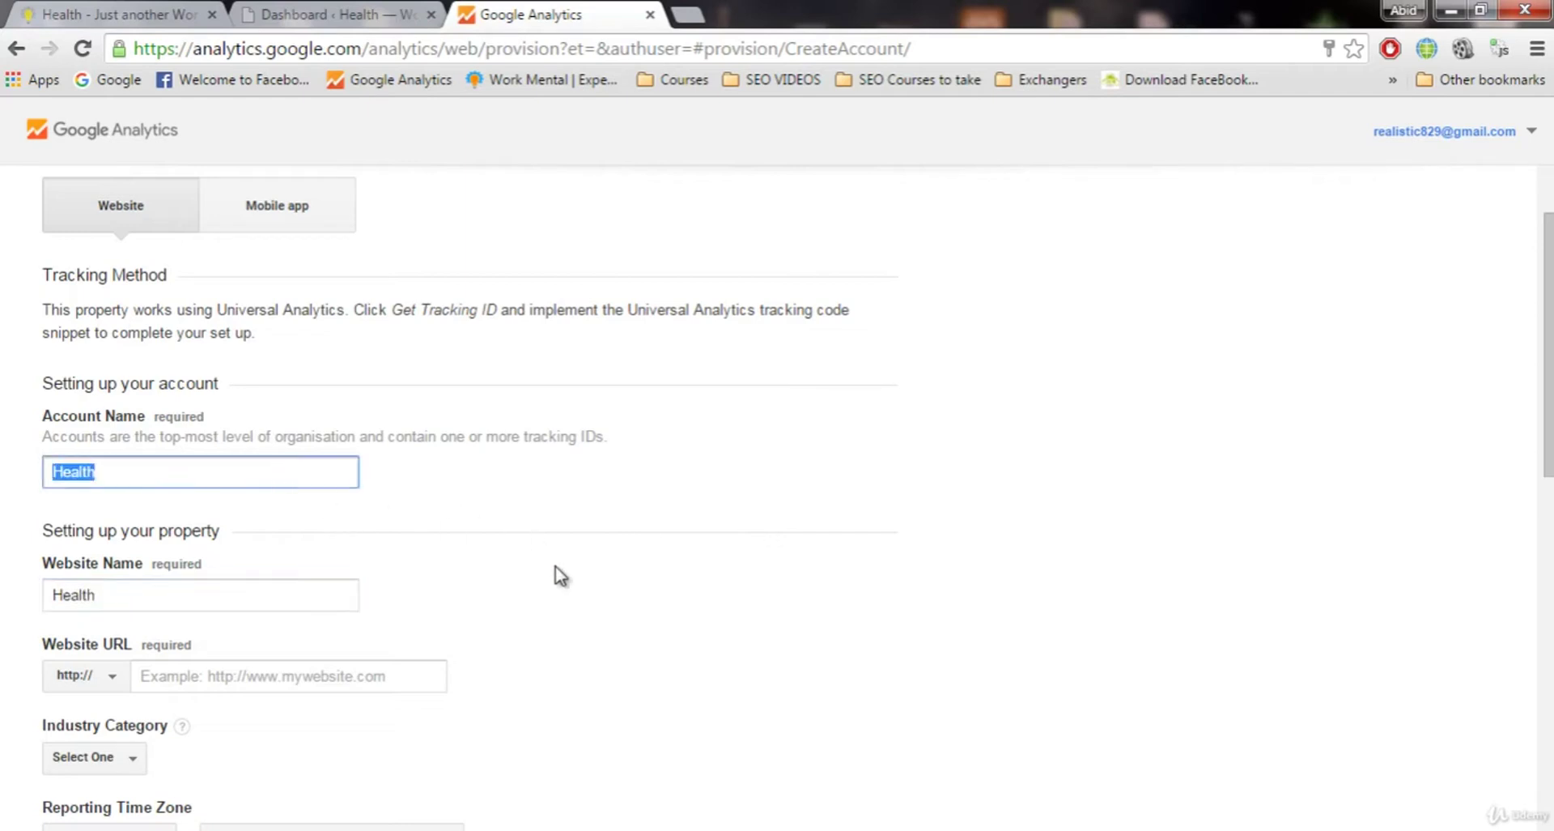
Activate the Website URL field and look through the open Health site and WordPress dashboard for an address
{"action": "scroll", "coordinate": [559, 573], "scroll_direction": "down", "scroll_amount": 2}
{"action": "left_click", "coordinate": [338, 564]}
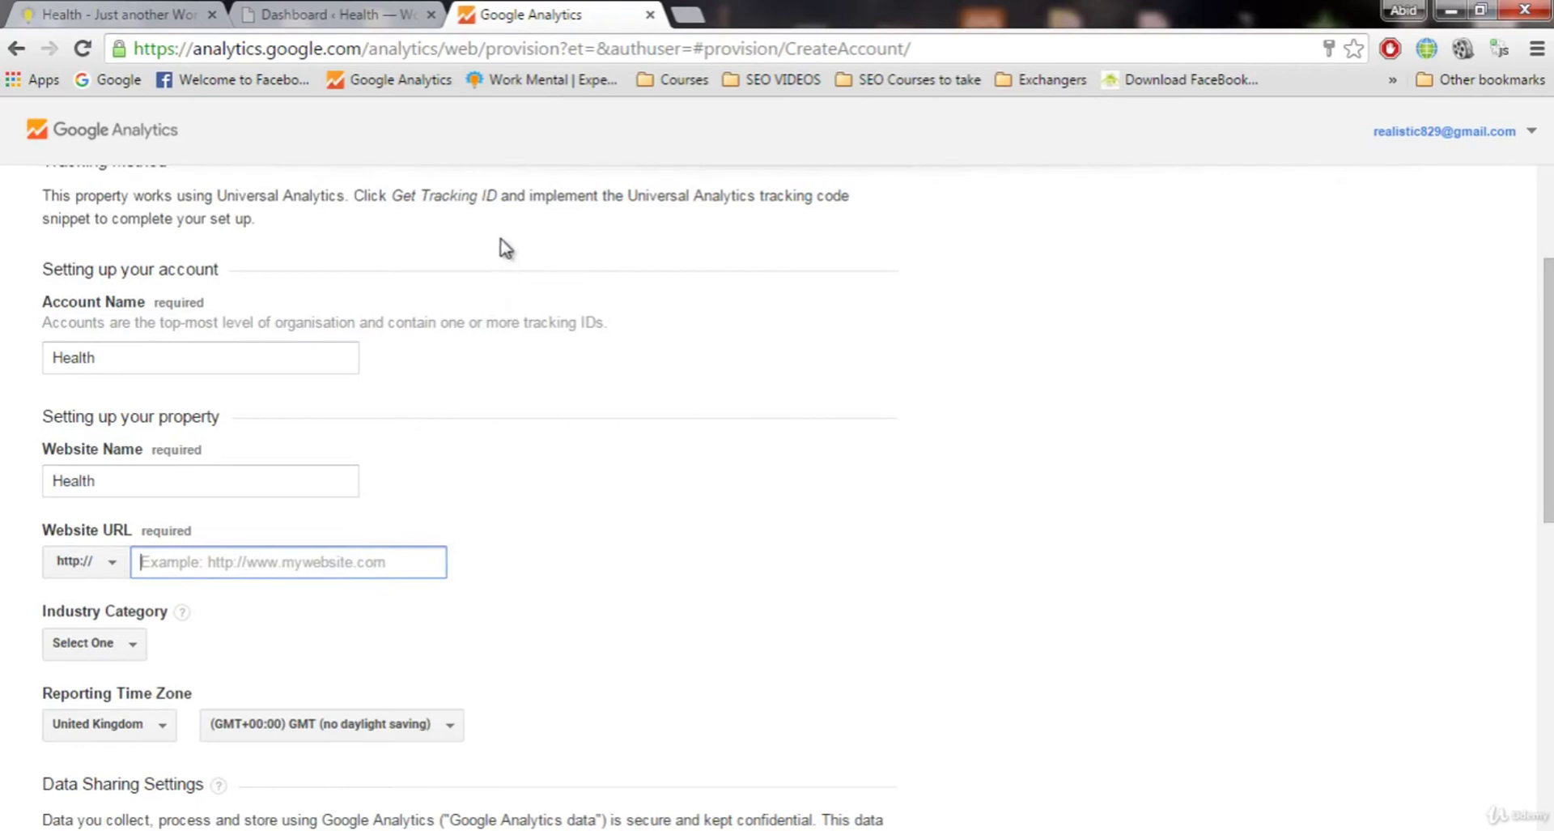
{"action": "left_click", "coordinate": [366, 10]}
{"action": "left_click", "coordinate": [486, 10]}
{"action": "left_click", "coordinate": [168, 12]}
{"action": "left_click", "coordinate": [327, 42]}
{"action": "left_click", "coordinate": [306, 12]}
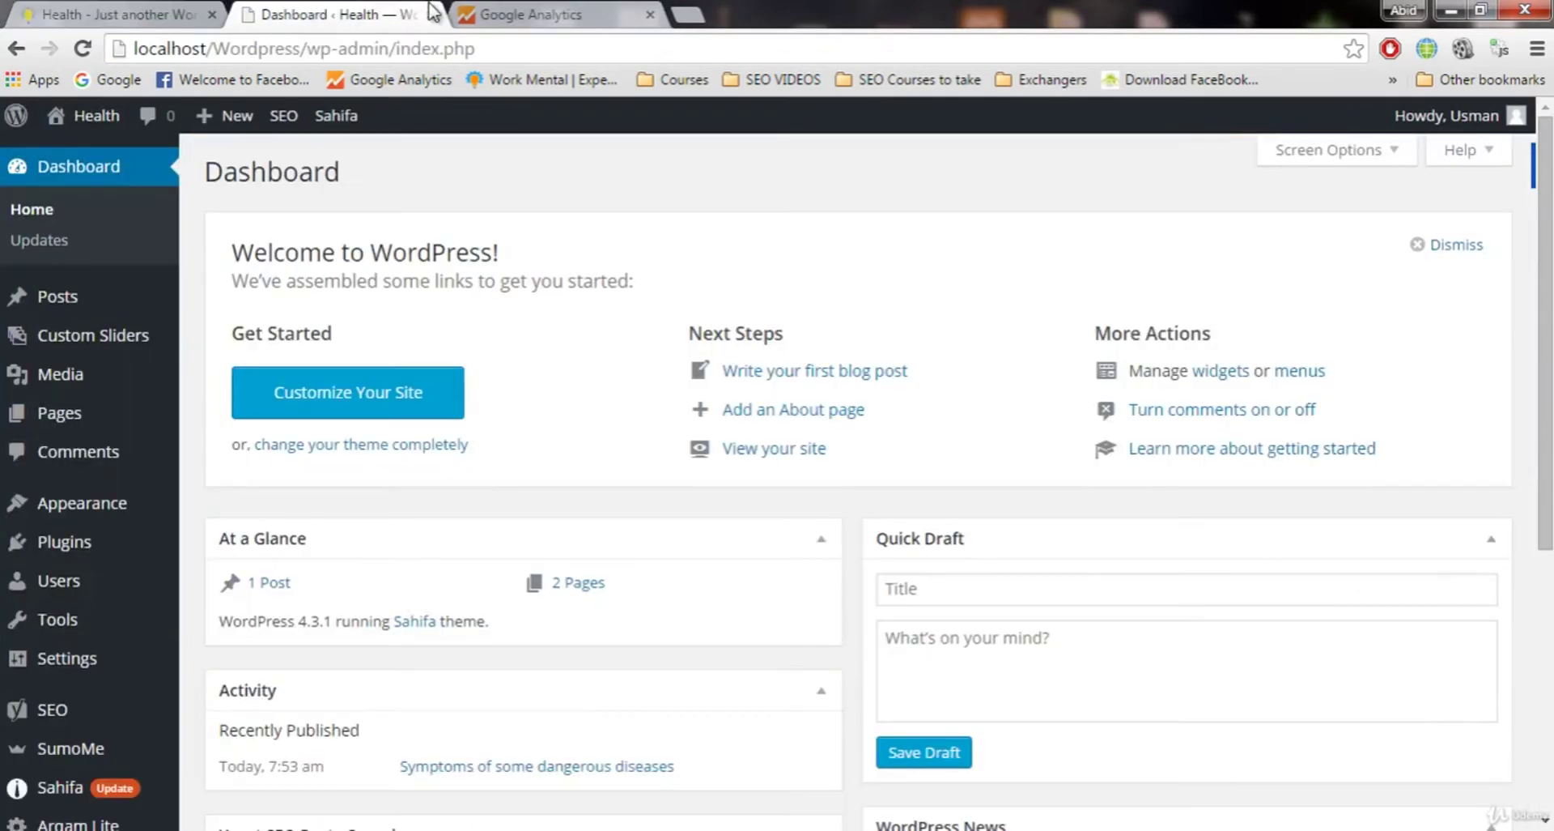
{"action": "left_click", "coordinate": [579, 14]}
{"action": "left_click", "coordinate": [689, 14]}
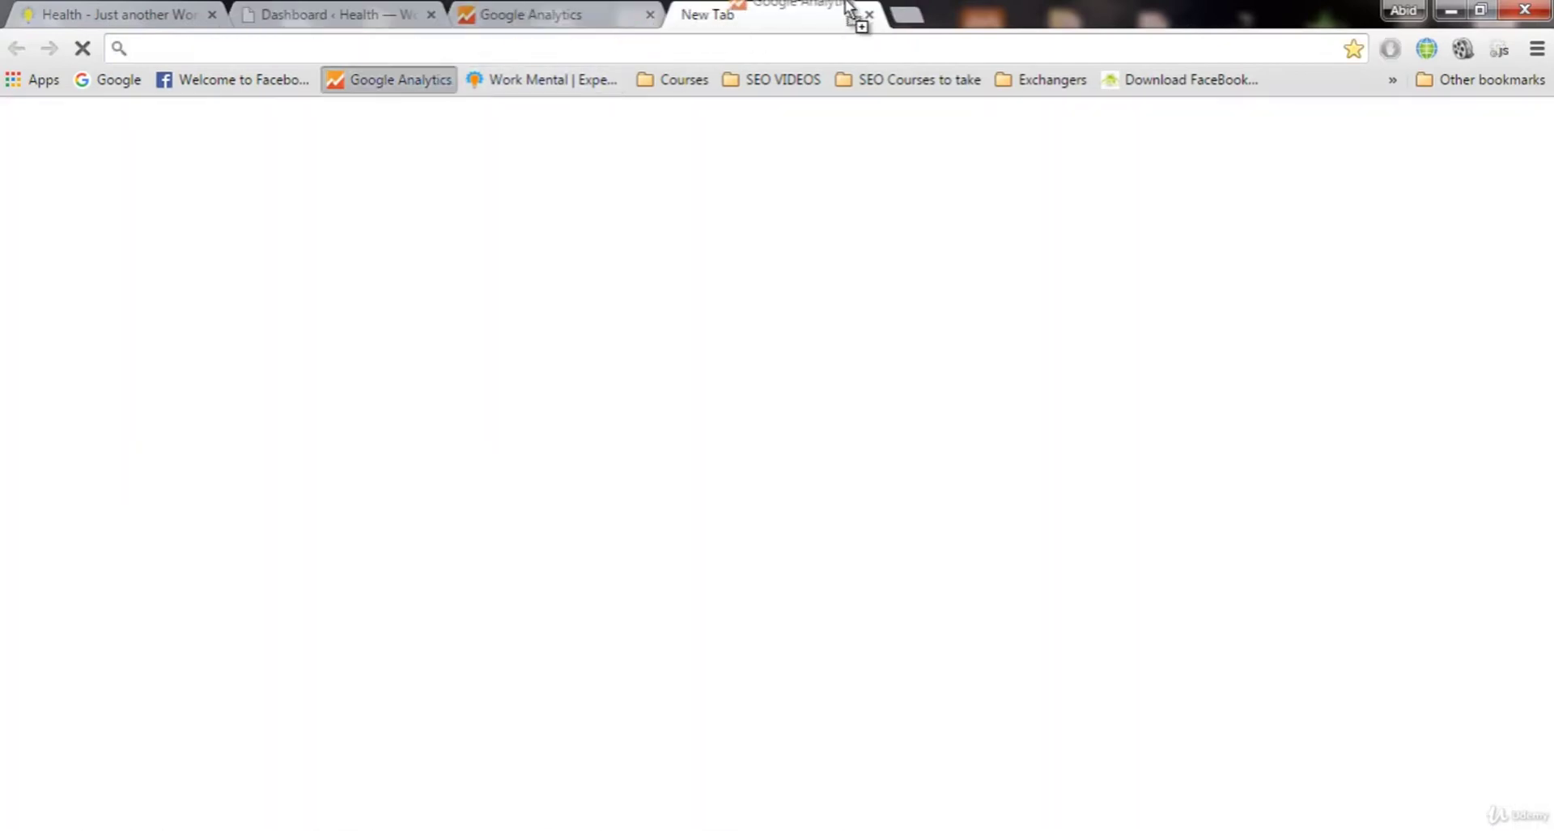
{"action": "left_click", "coordinate": [506, 81]}
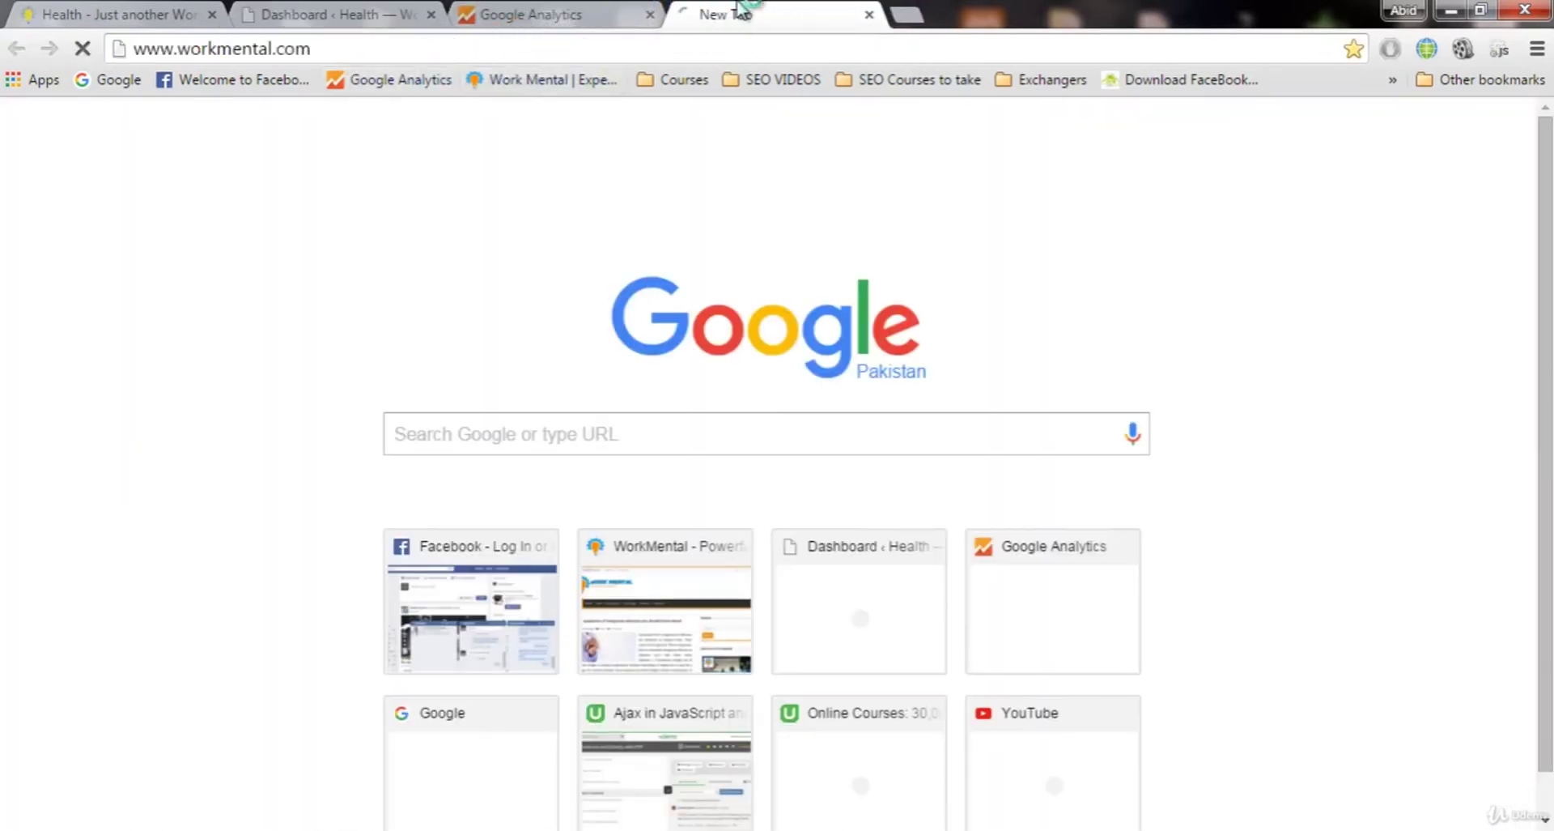
{"action": "left_click", "coordinate": [711, 48]}
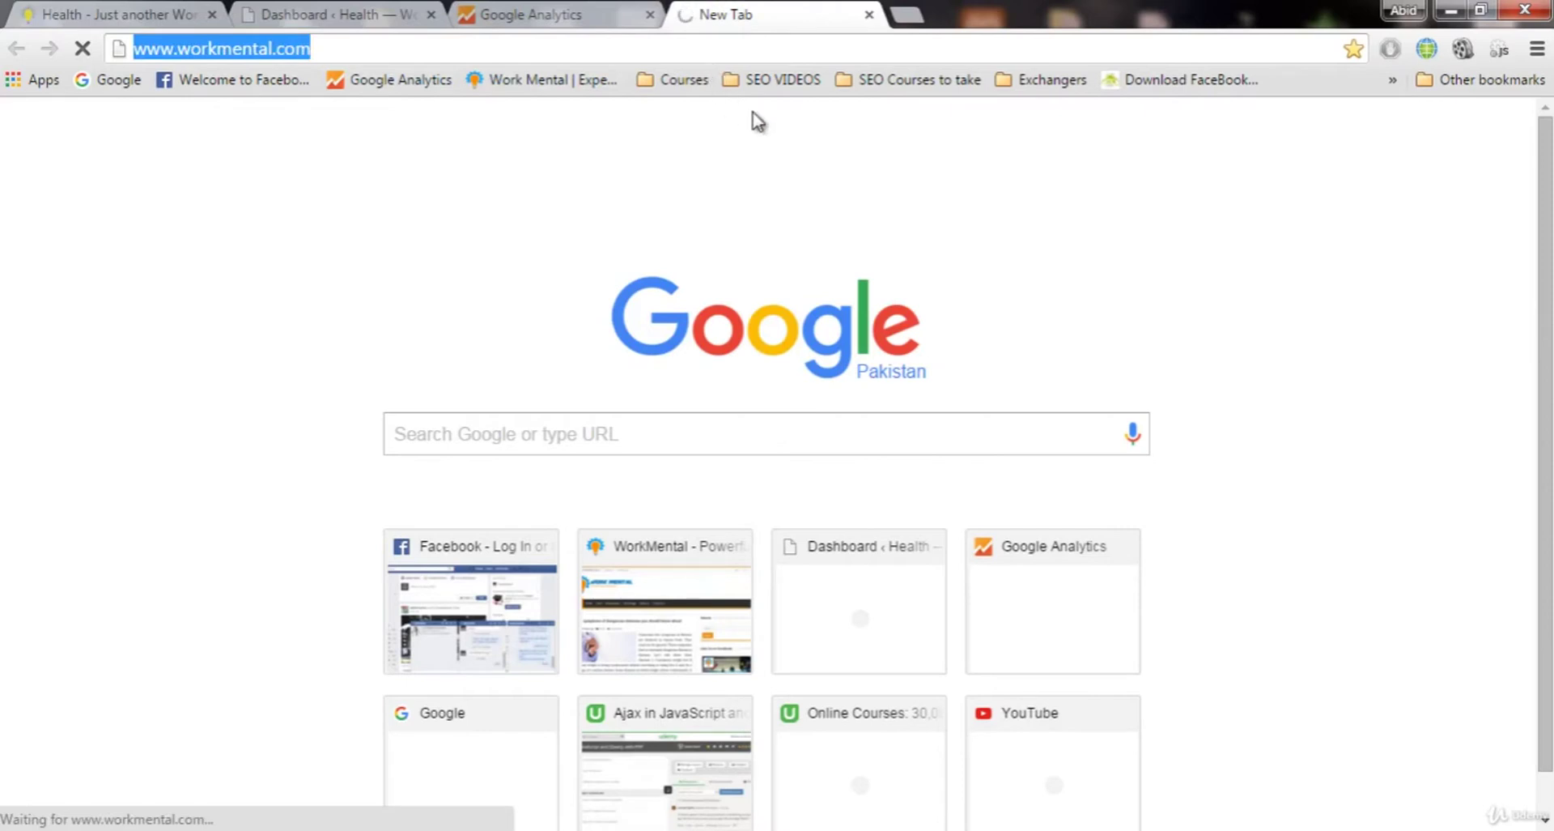
{"action": "right_click", "coordinate": [761, 43]}
{"action": "left_click", "coordinate": [797, 121]}
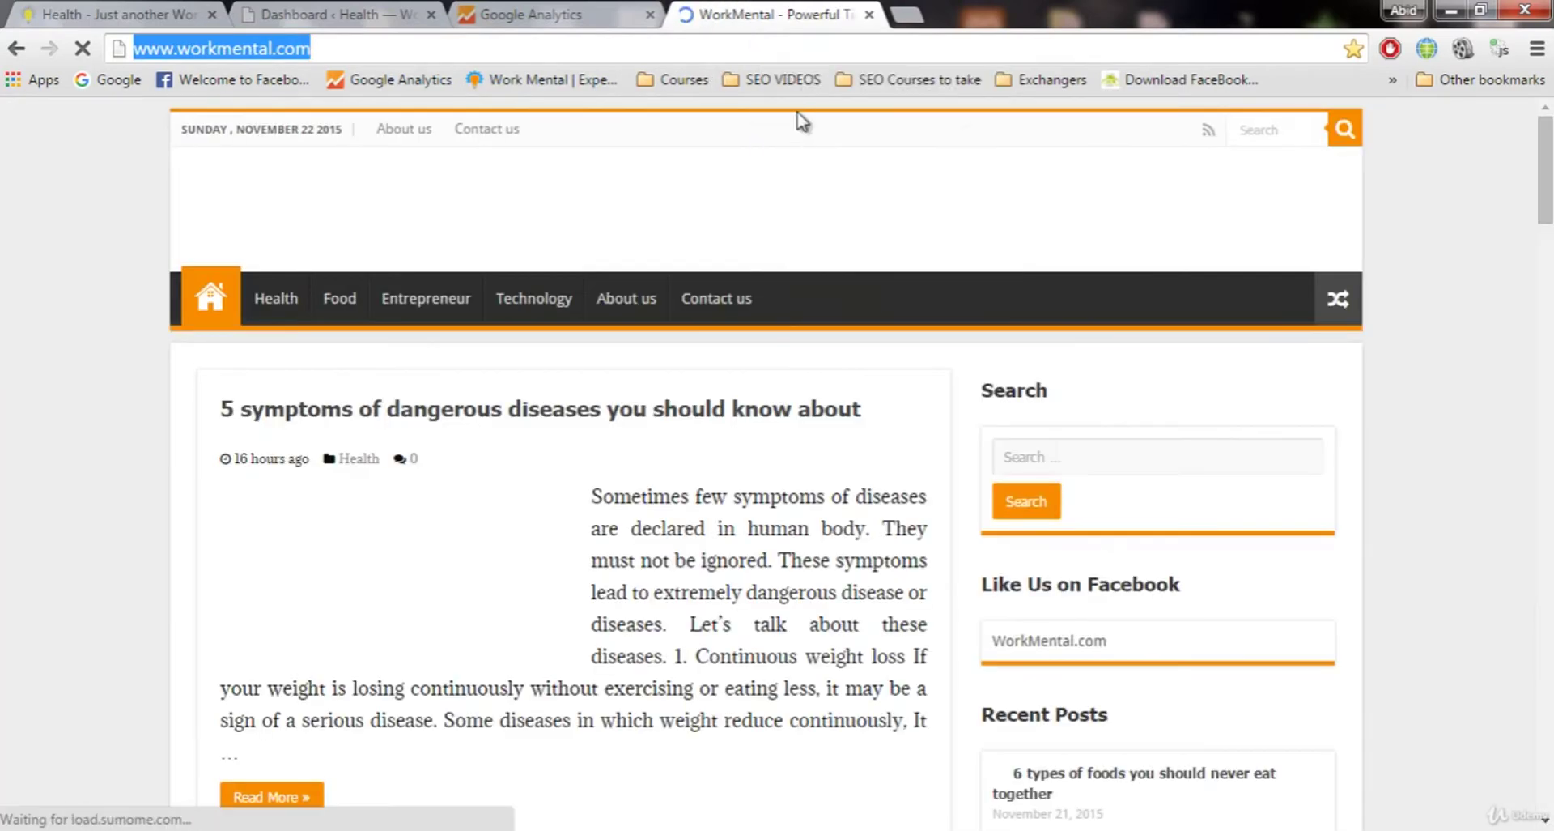
{"action": "left_click", "coordinate": [869, 15]}
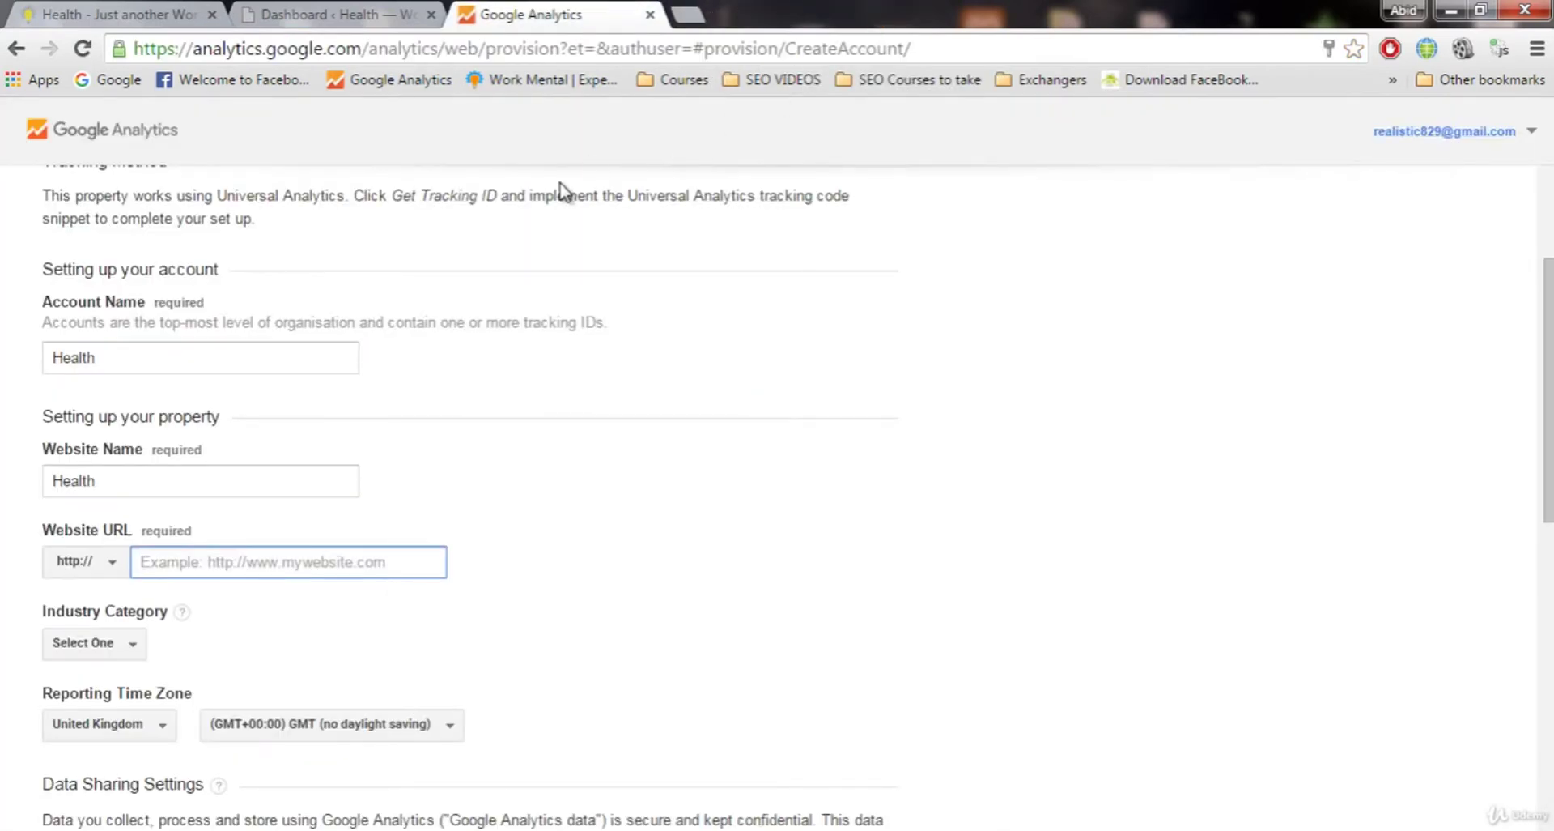
{"action": "key", "text": "ctrl+v"}
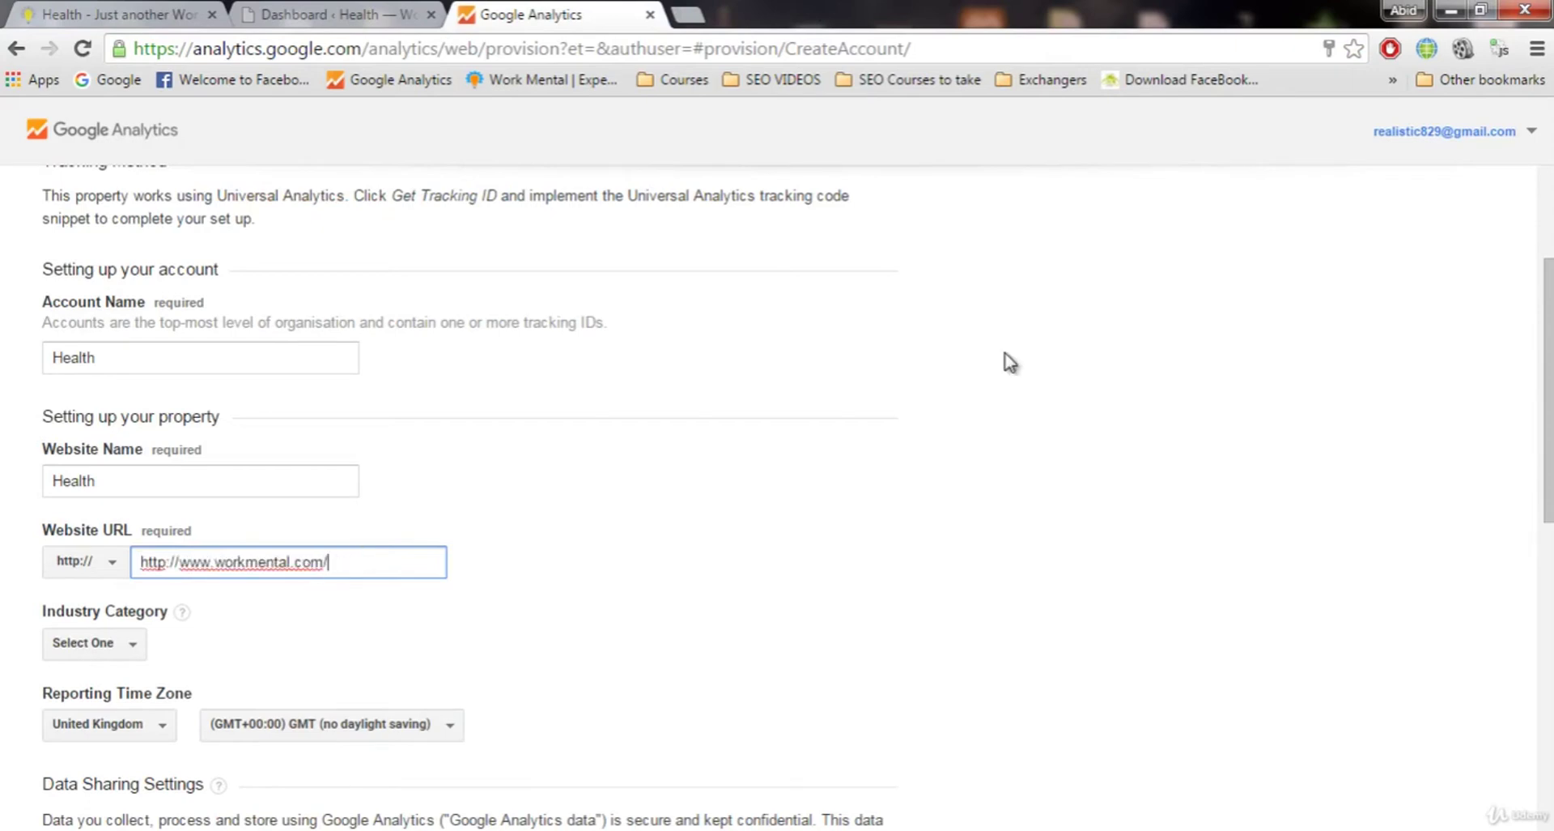
Set the property's Industry Category to Food and Drink
{"action": "scroll", "coordinate": [756, 510], "scroll_direction": "down", "scroll_amount": 3}
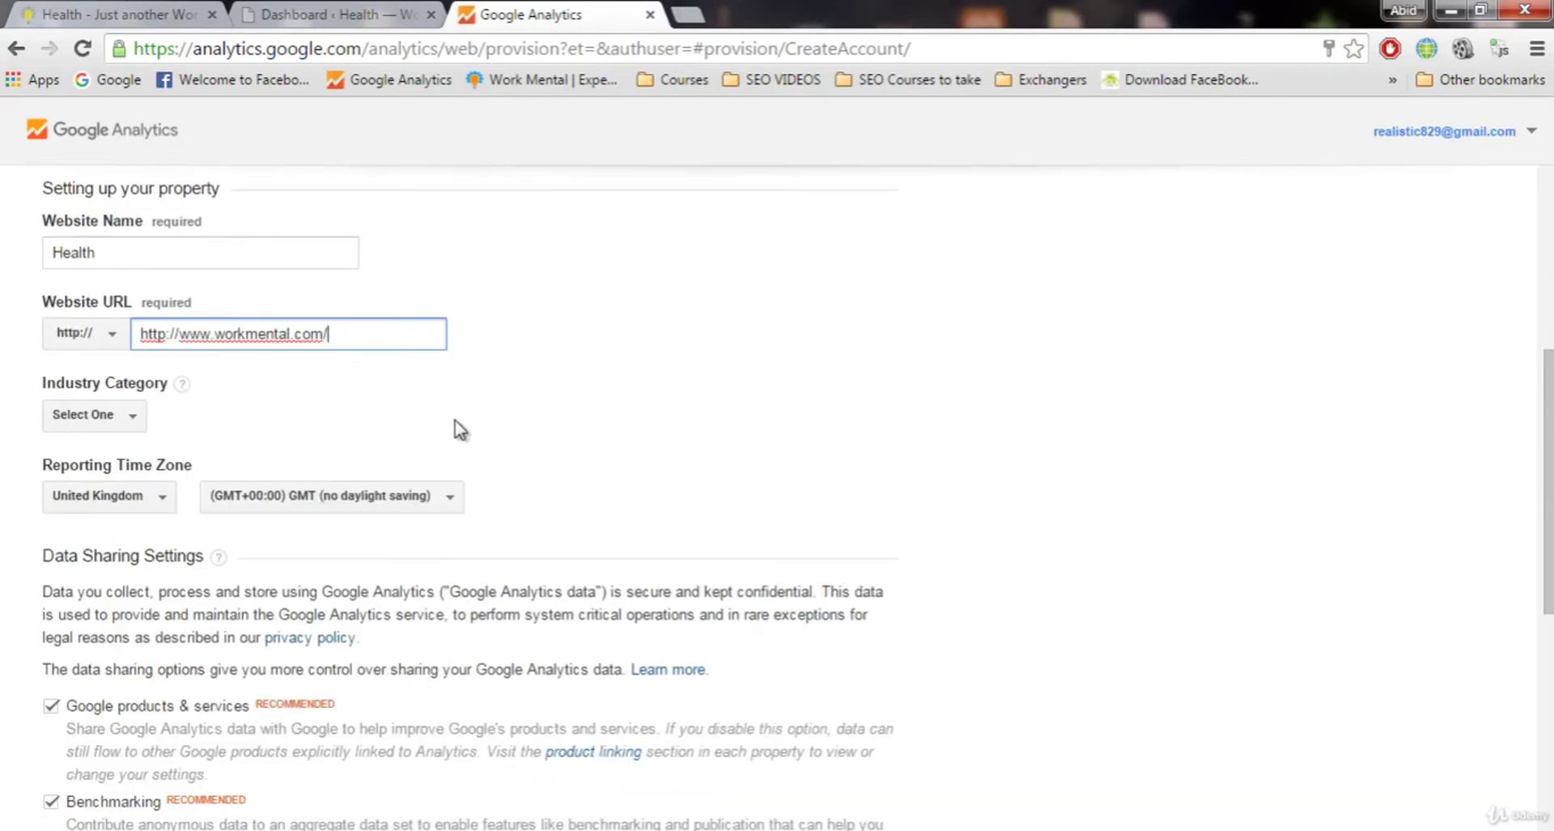
{"action": "left_click", "coordinate": [133, 416]}
{"action": "left_click", "coordinate": [133, 416]}
{"action": "left_click", "coordinate": [130, 416]}
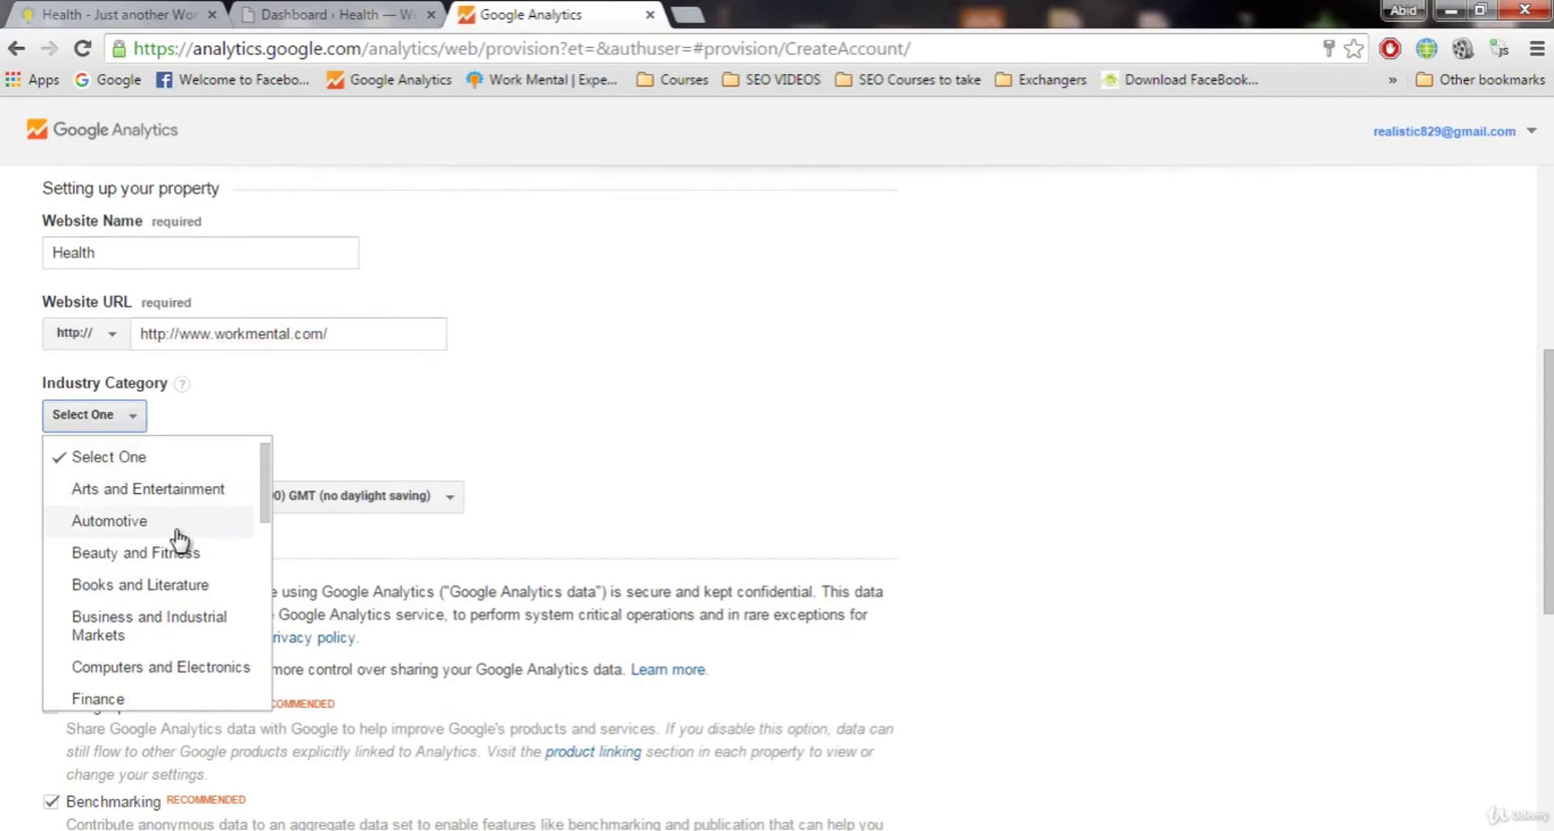
{"action": "scroll", "coordinate": [180, 538], "scroll_direction": "down", "scroll_amount": 3}
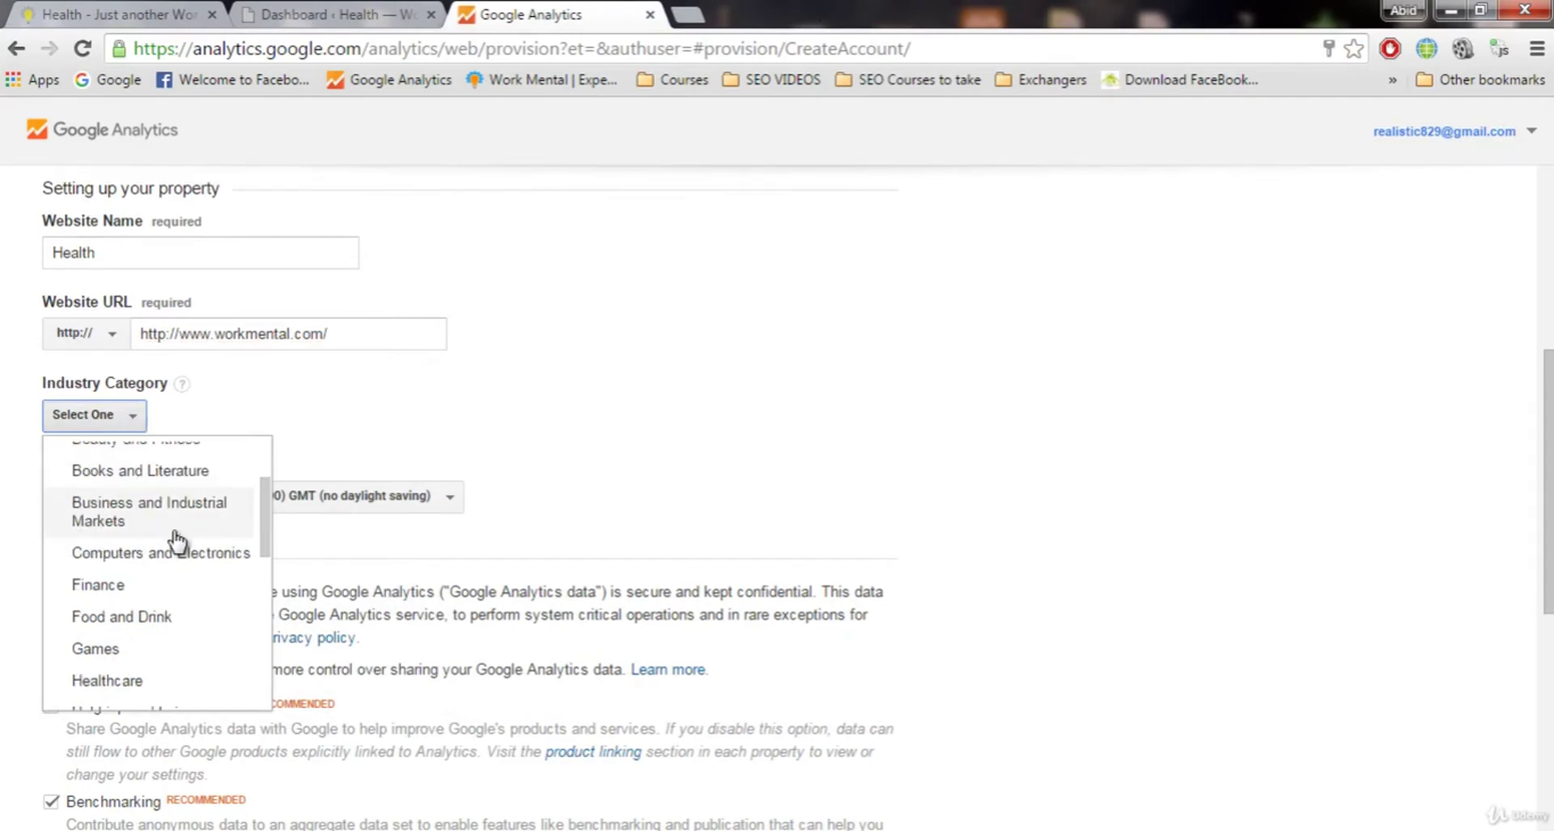
{"action": "left_click", "coordinate": [152, 616]}
Leave the reporting time zone country on United Kingdom, request the tracking ID and accept the Google Analytics Terms of Service
{"action": "scroll", "coordinate": [519, 388], "scroll_direction": "down", "scroll_amount": 3}
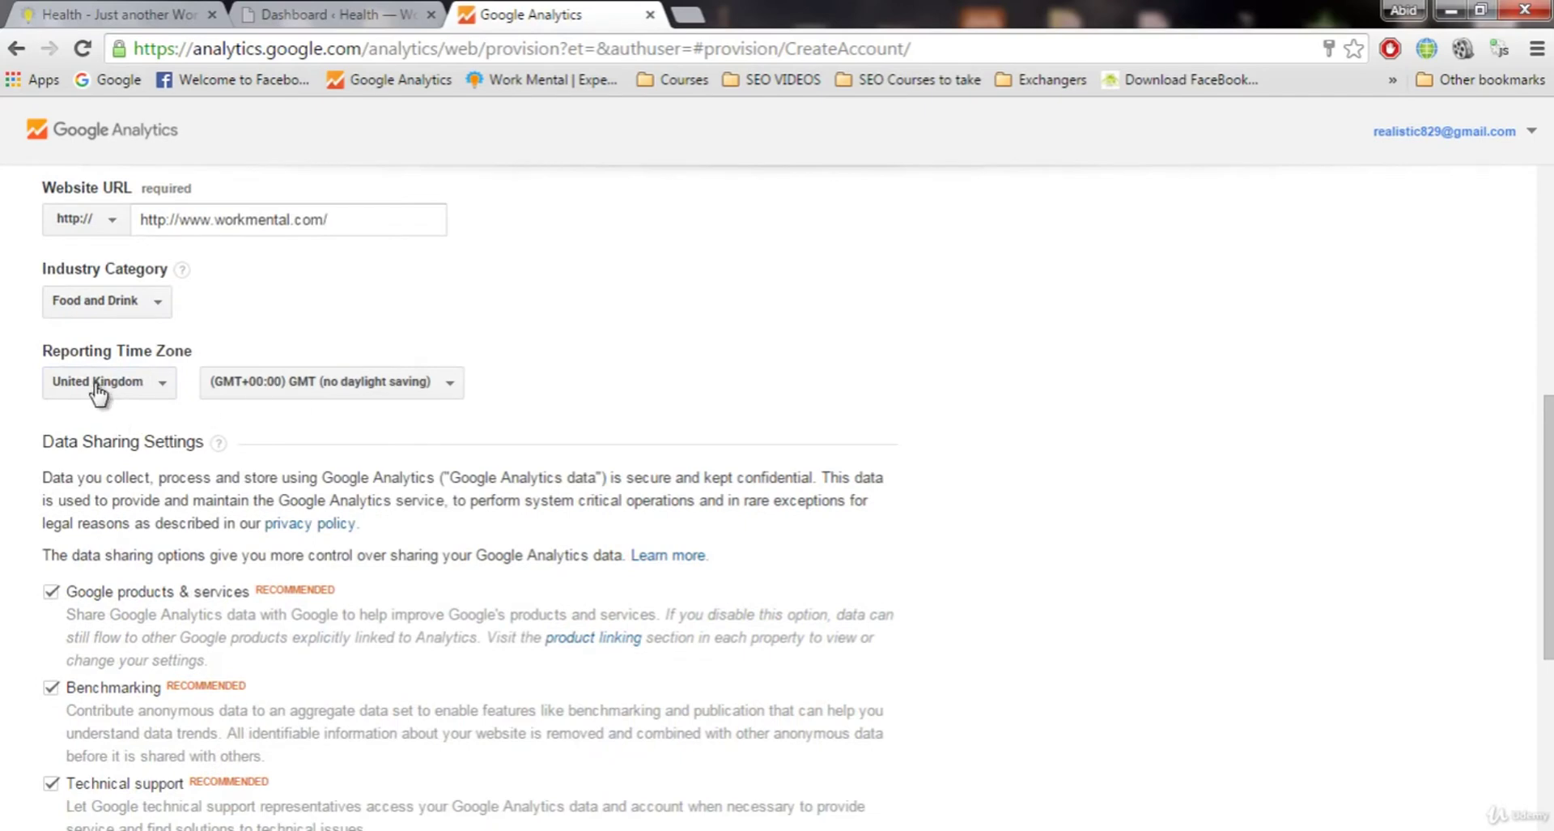
{"action": "left_click", "coordinate": [143, 381]}
{"action": "left_click", "coordinate": [172, 383]}
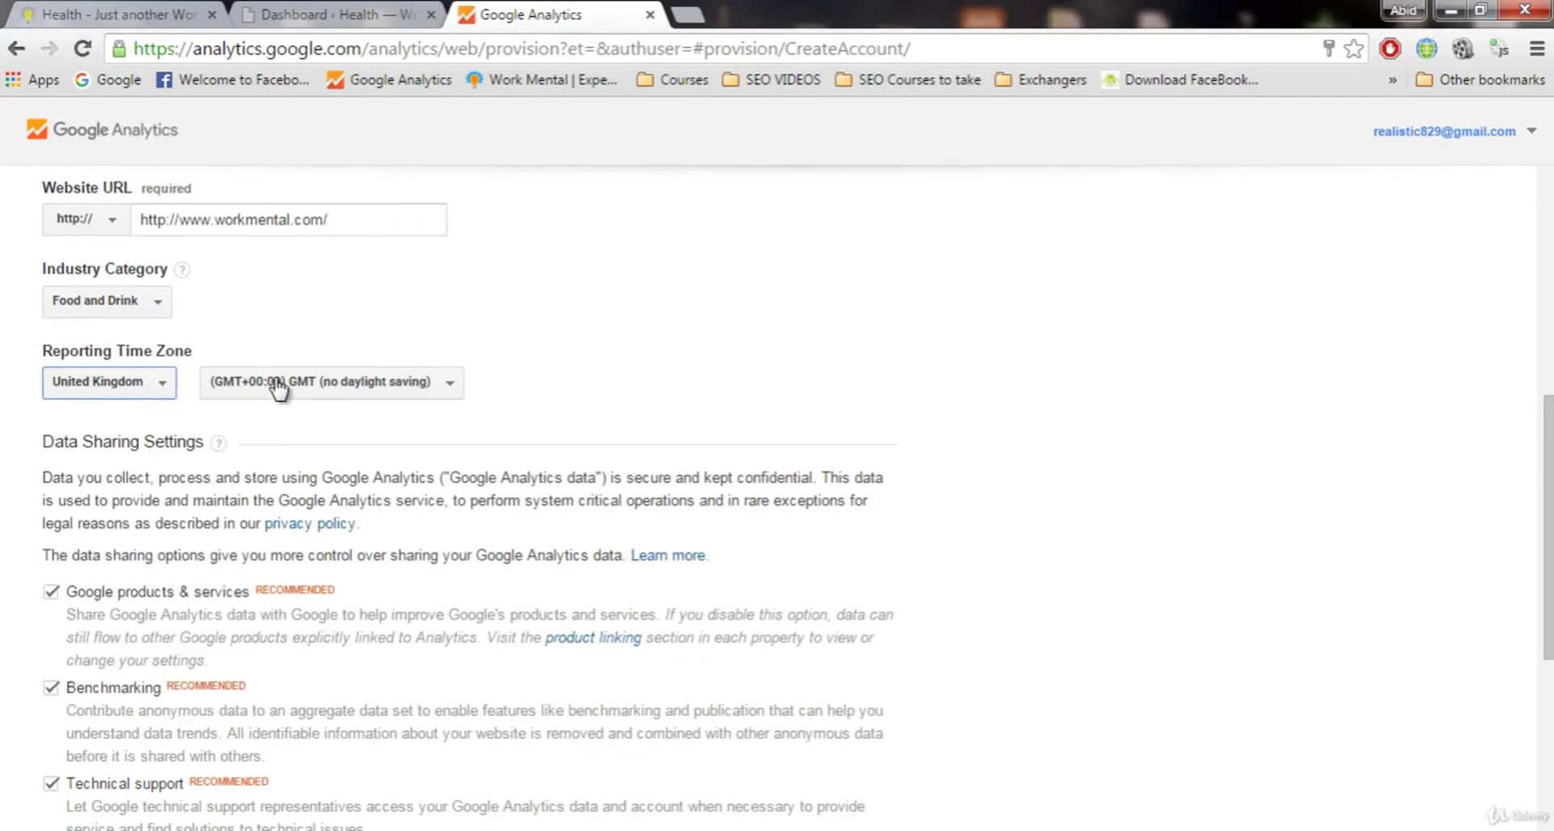
{"action": "scroll", "coordinate": [1152, 666], "scroll_direction": "down", "scroll_amount": 3}
{"action": "scroll", "coordinate": [741, 534], "scroll_direction": "down", "scroll_amount": 5}
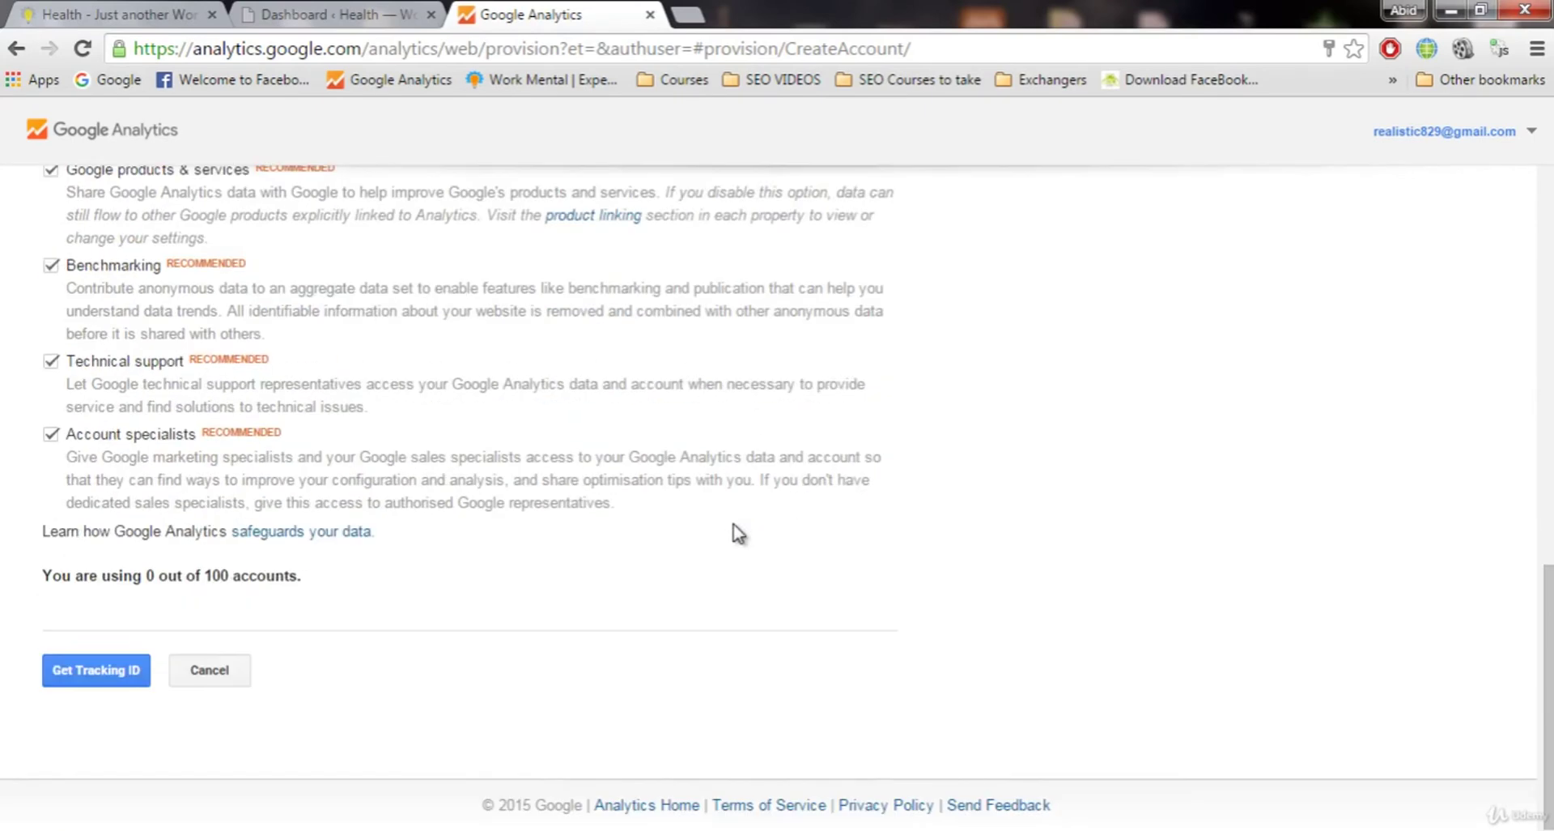
{"action": "left_click", "coordinate": [124, 671]}
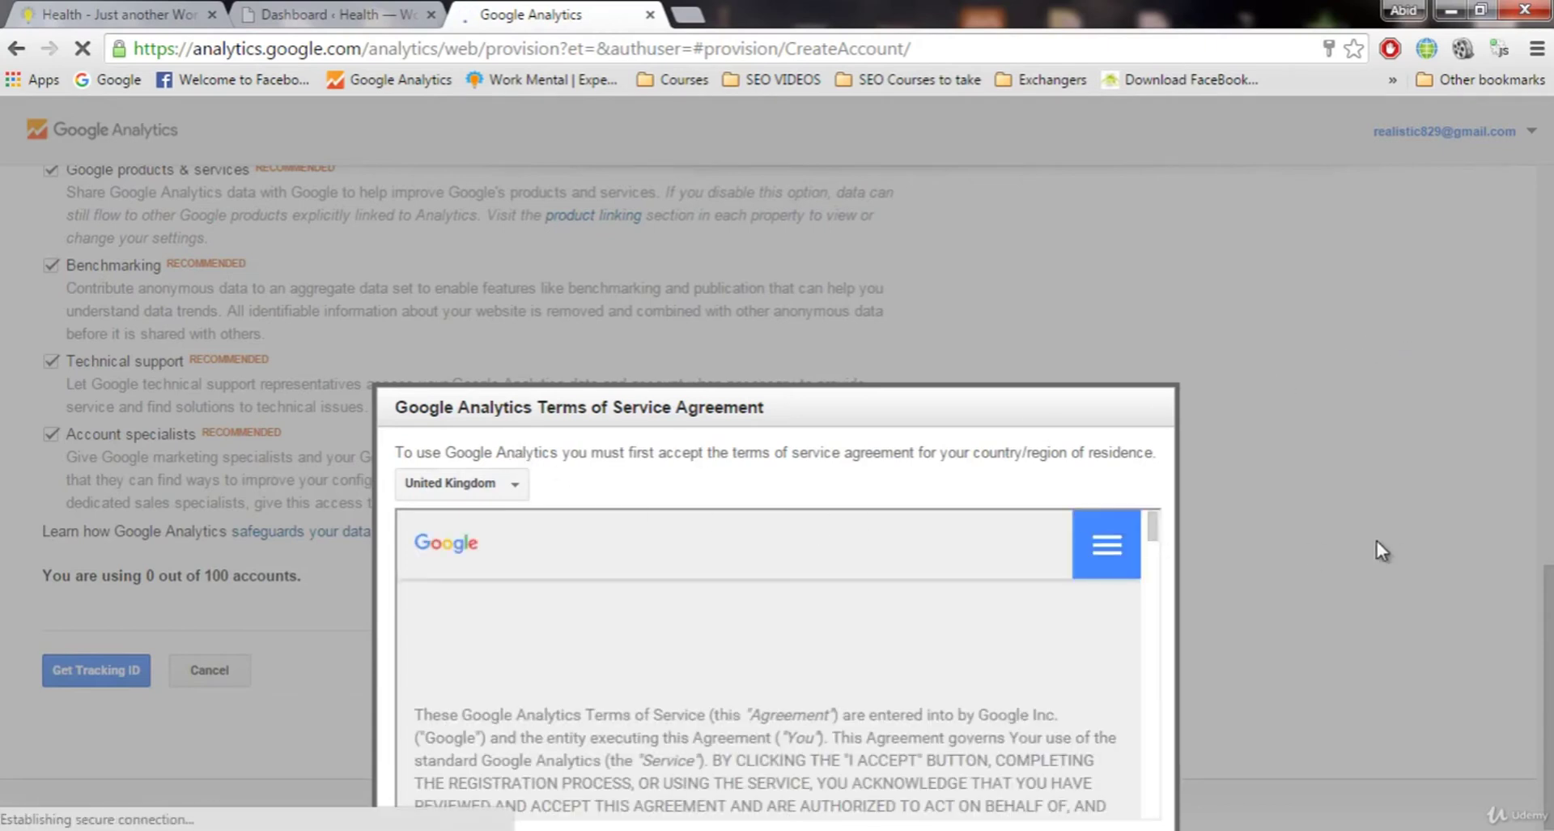
{"action": "scroll", "coordinate": [1104, 562], "scroll_direction": "down", "scroll_amount": 5}
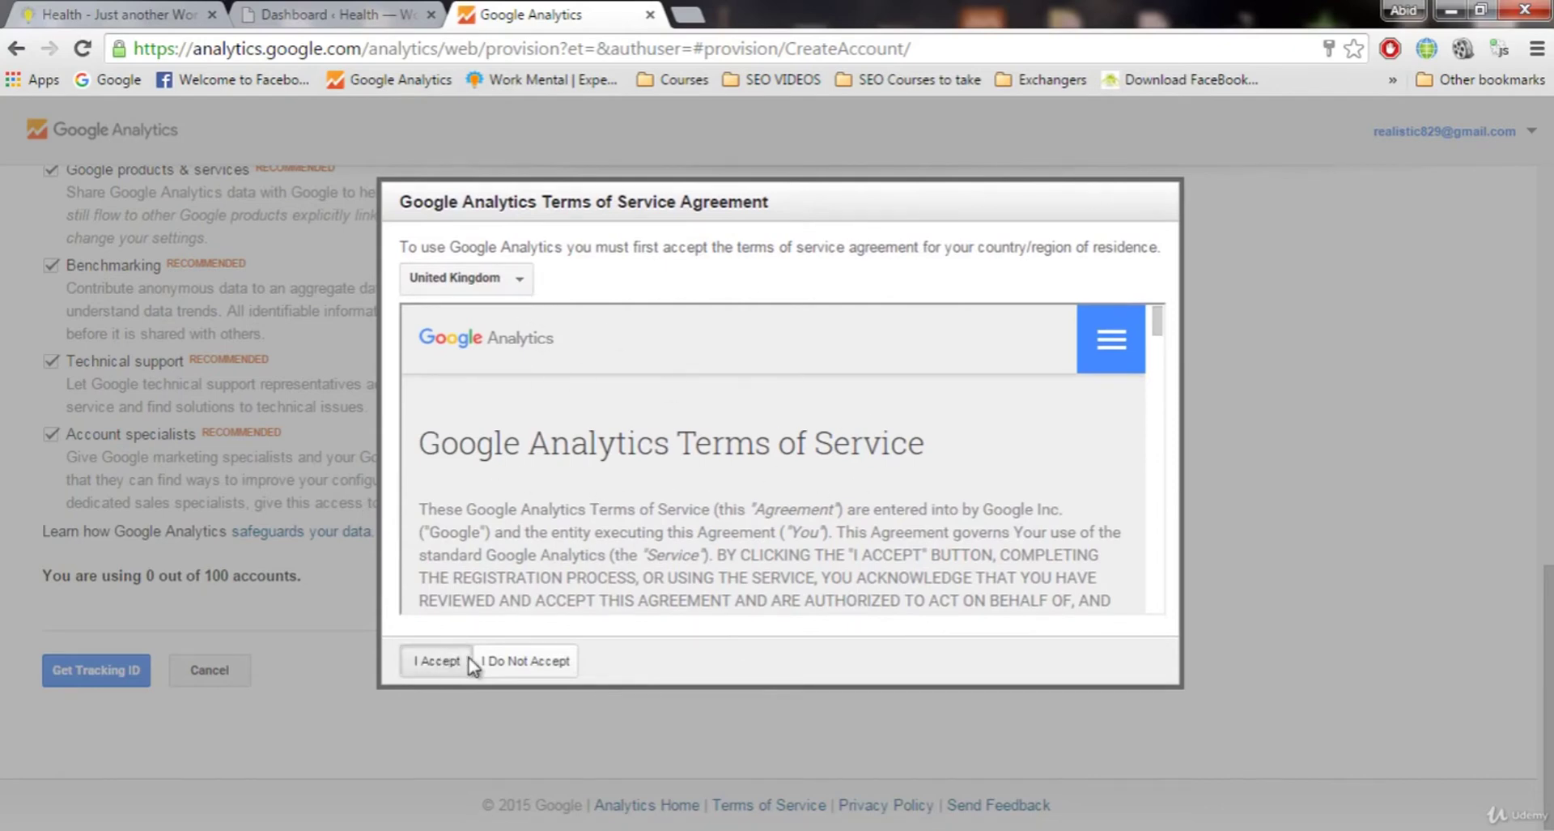
{"action": "left_click", "coordinate": [437, 661]}
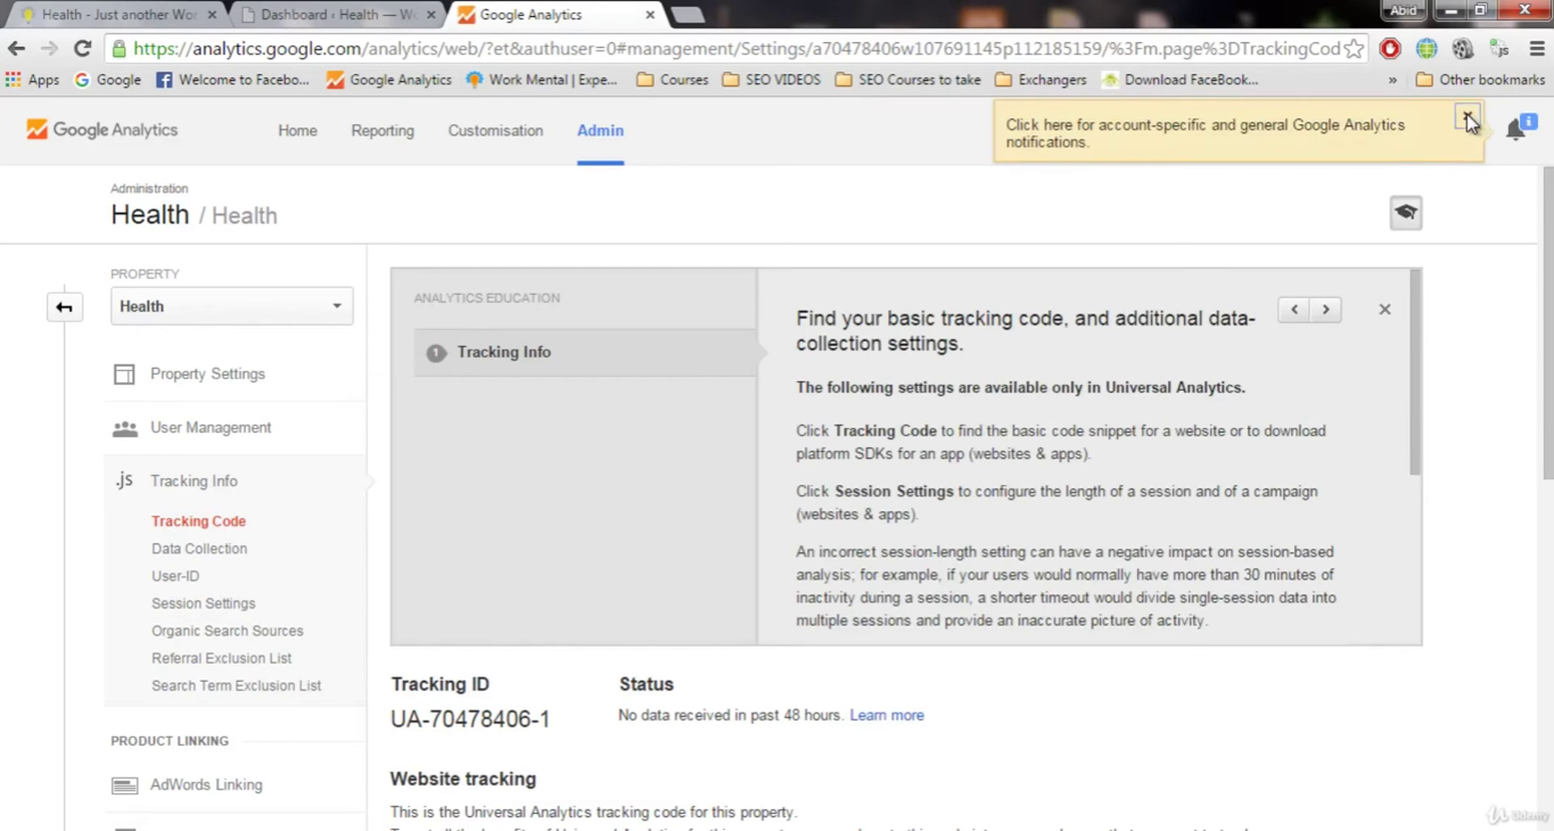
Dismiss the notifications tip and examine the Health property's tracking ID, website tracking script and optional implementation sections
{"action": "left_click", "coordinate": [1468, 116]}
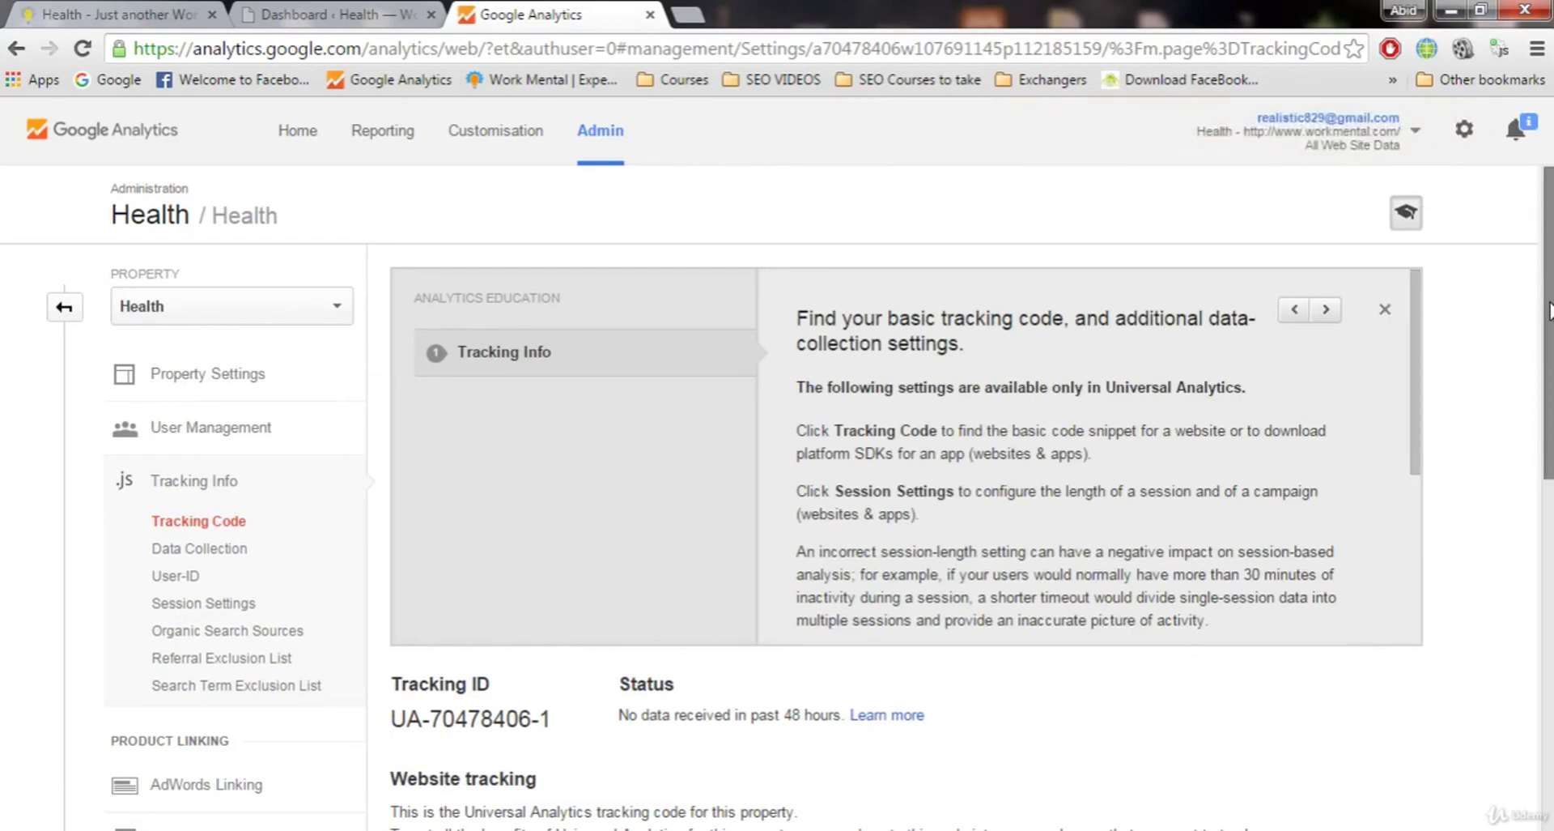
{"action": "scroll", "coordinate": [1551, 400], "scroll_direction": "down", "scroll_amount": 3}
{"action": "scroll", "coordinate": [1551, 401], "scroll_direction": "down", "scroll_amount": 5}
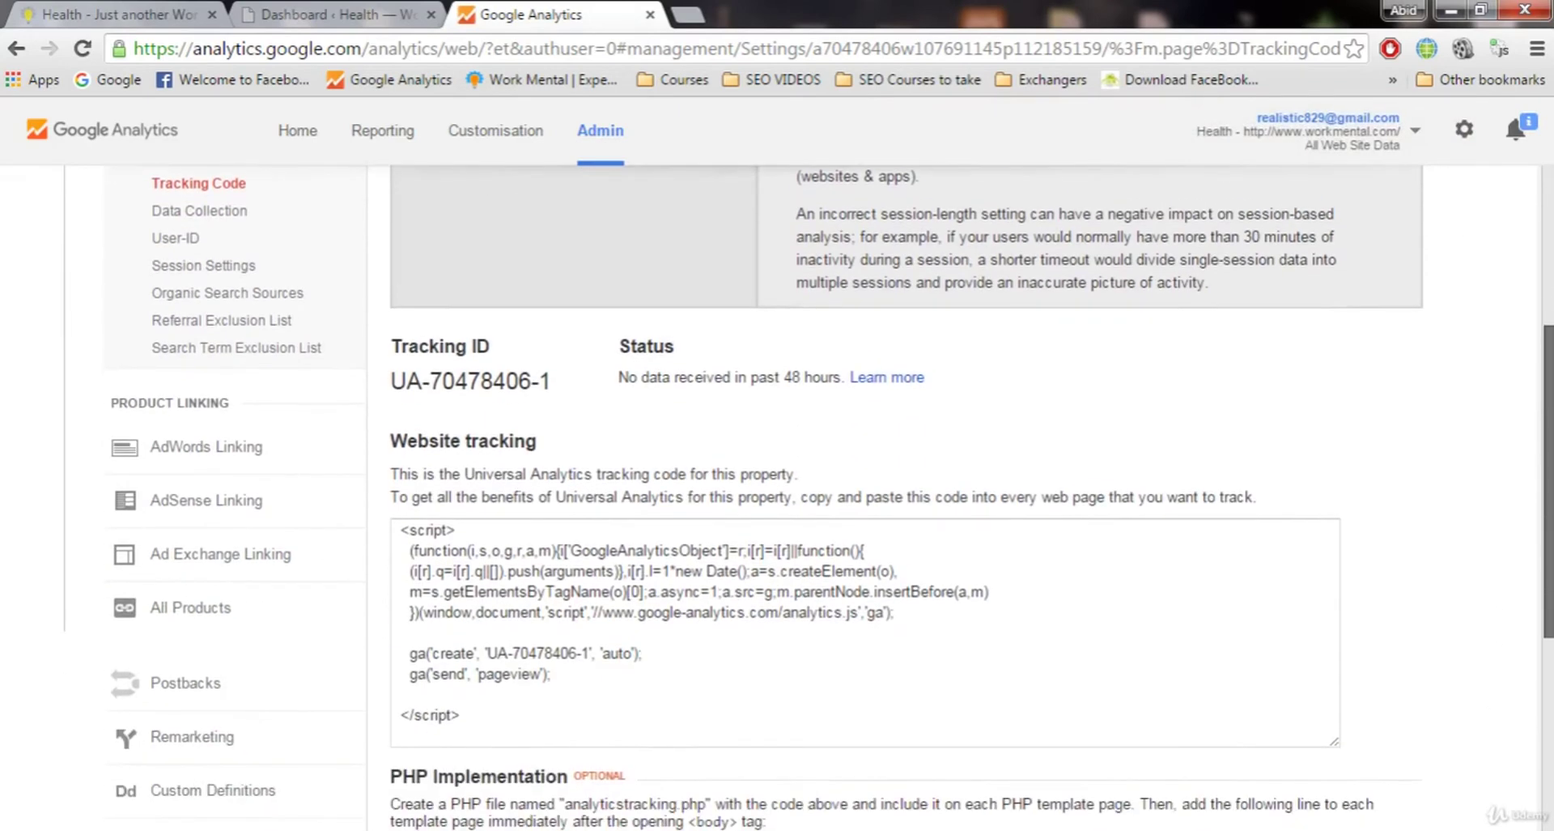
{"action": "scroll", "coordinate": [831, 498], "scroll_direction": "down", "scroll_amount": 2}
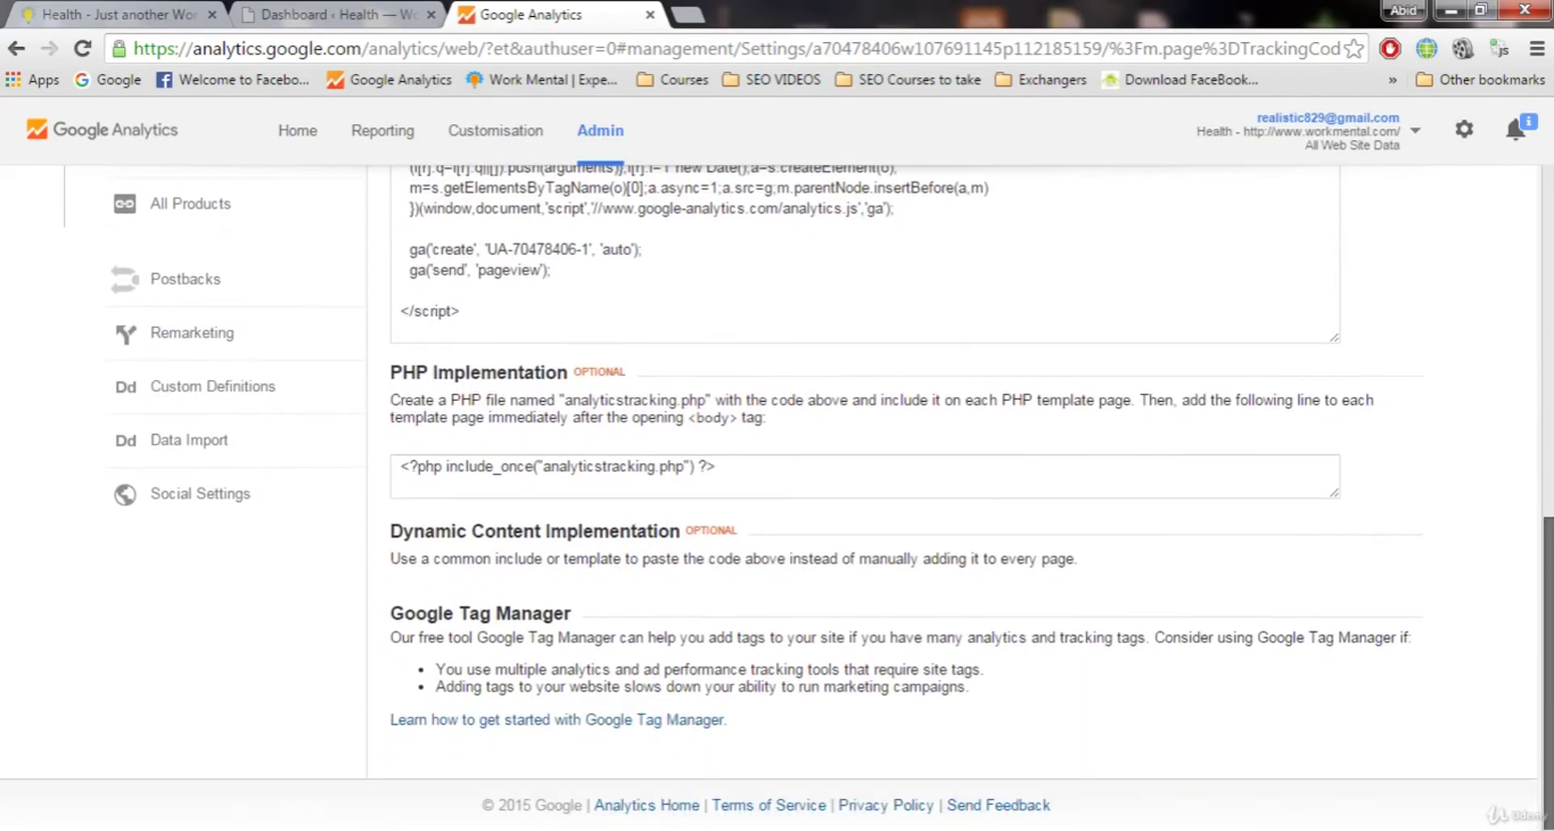
{"action": "scroll", "coordinate": [809, 498], "scroll_direction": "up", "scroll_amount": 3}
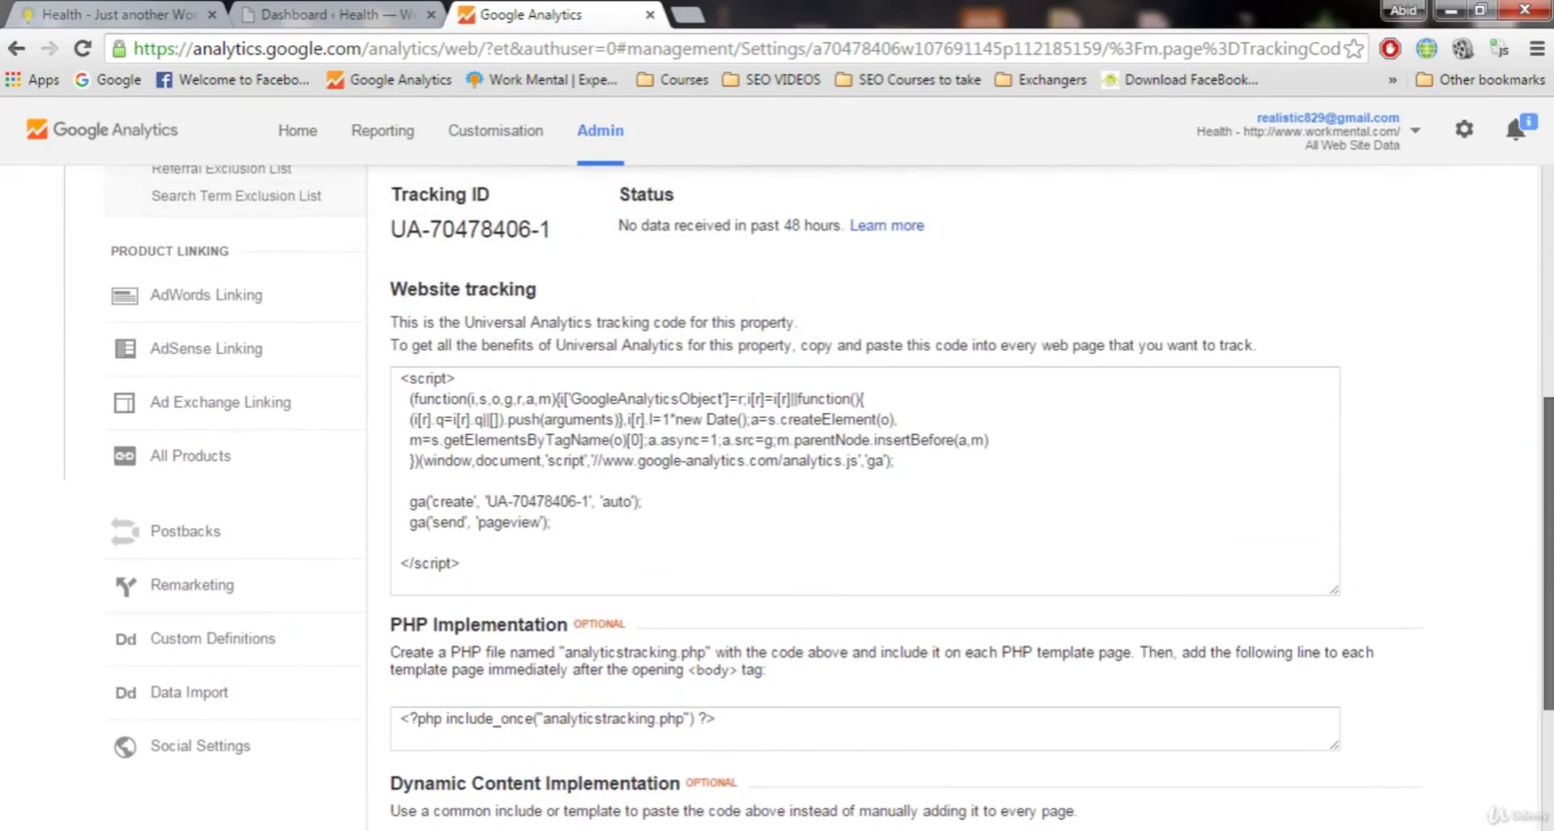
{"action": "scroll", "coordinate": [1549, 520], "scroll_direction": "down", "scroll_amount": 1}
{"action": "scroll", "coordinate": [1550, 520], "scroll_direction": "up", "scroll_amount": 2}
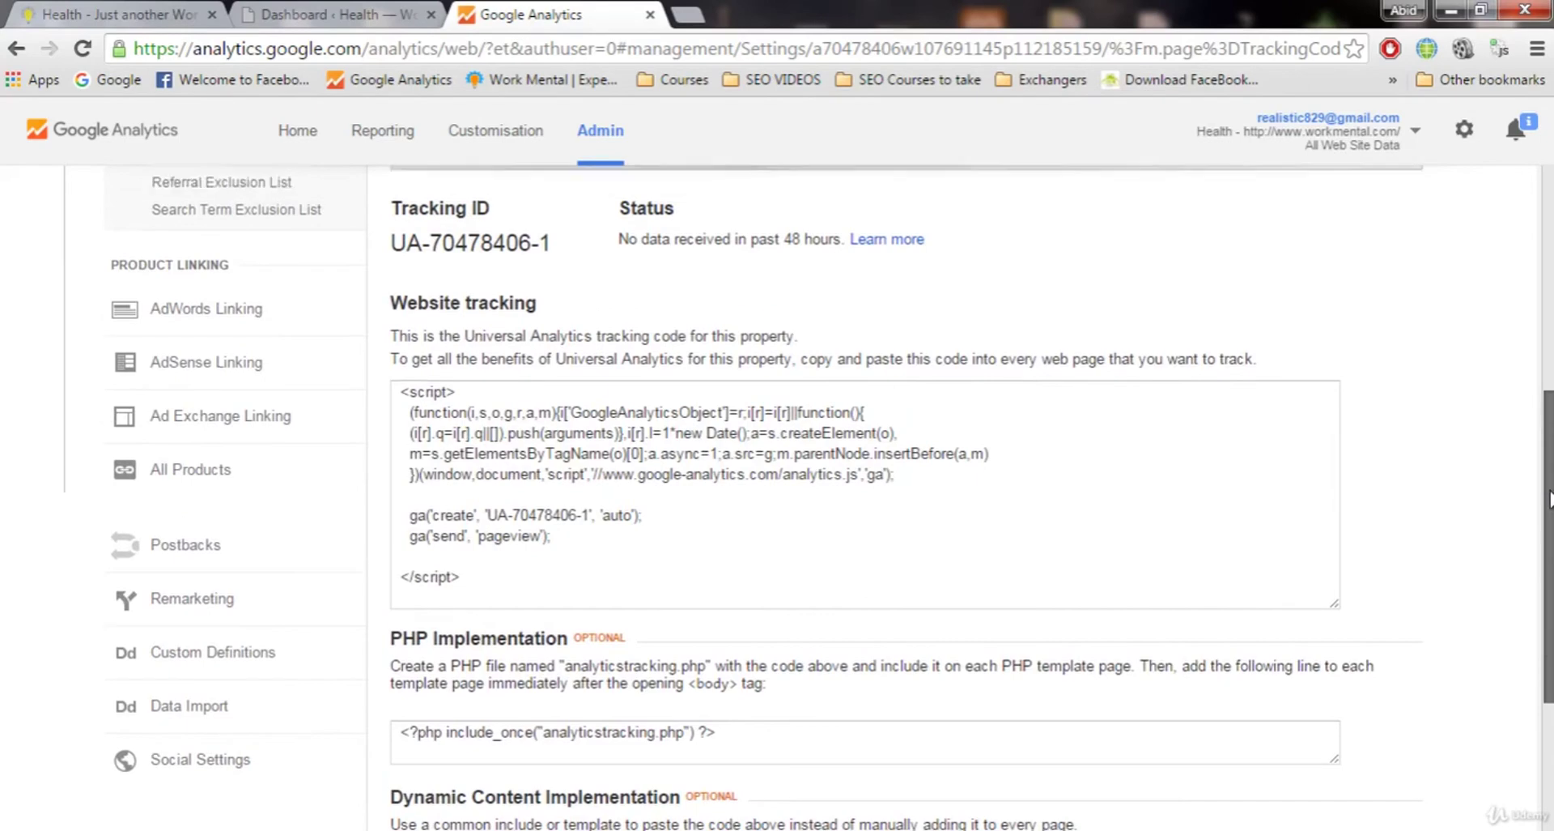
{"action": "scroll", "coordinate": [1550, 520], "scroll_direction": "up", "scroll_amount": 4}
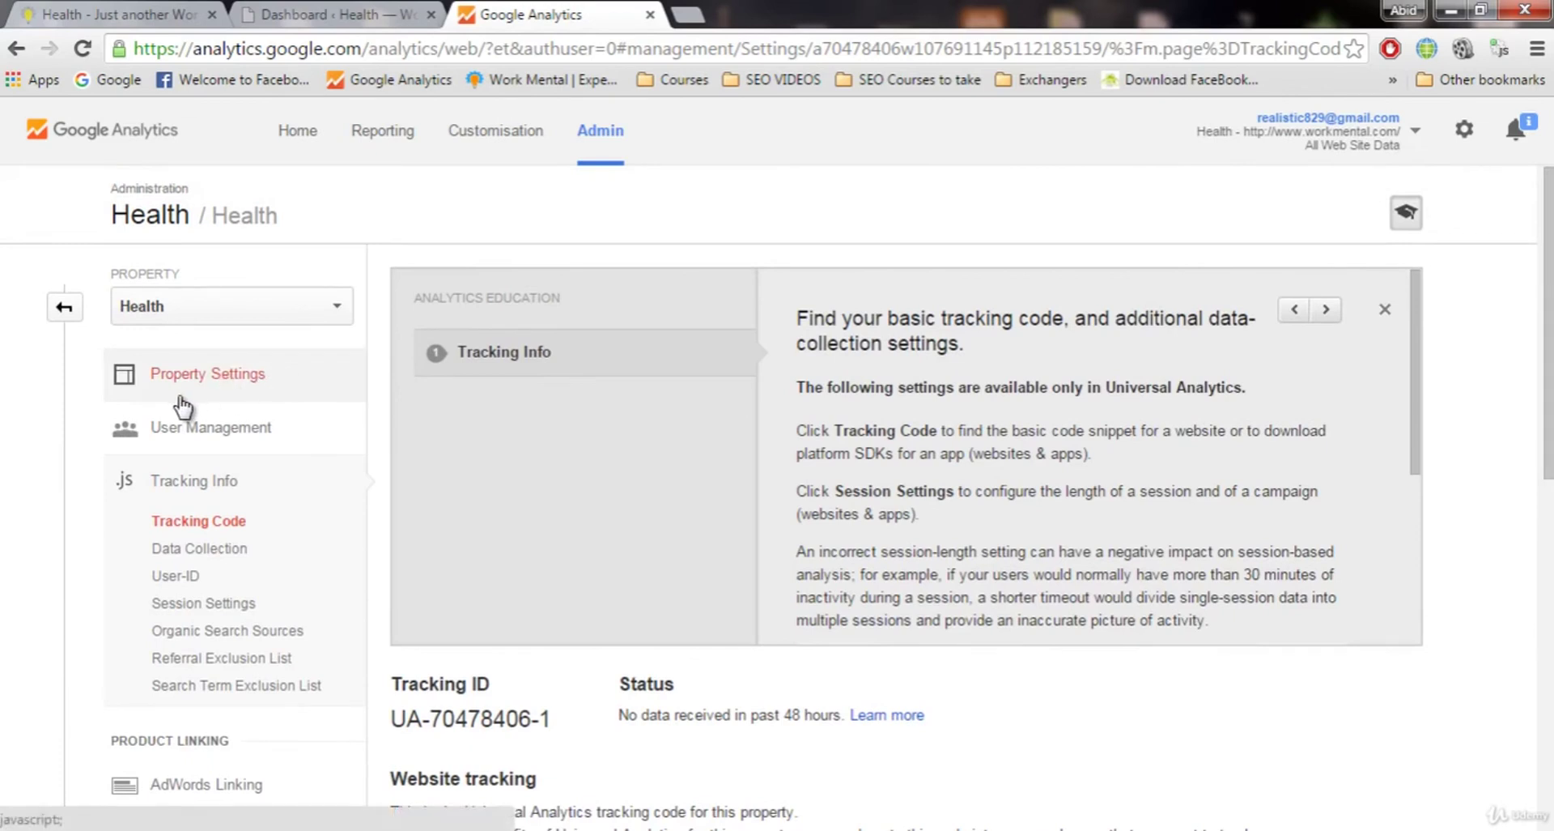
Open the Health property's Property Settings and highlight the Tracking ID under Basic Settings to examine it
{"action": "left_click", "coordinate": [239, 394]}
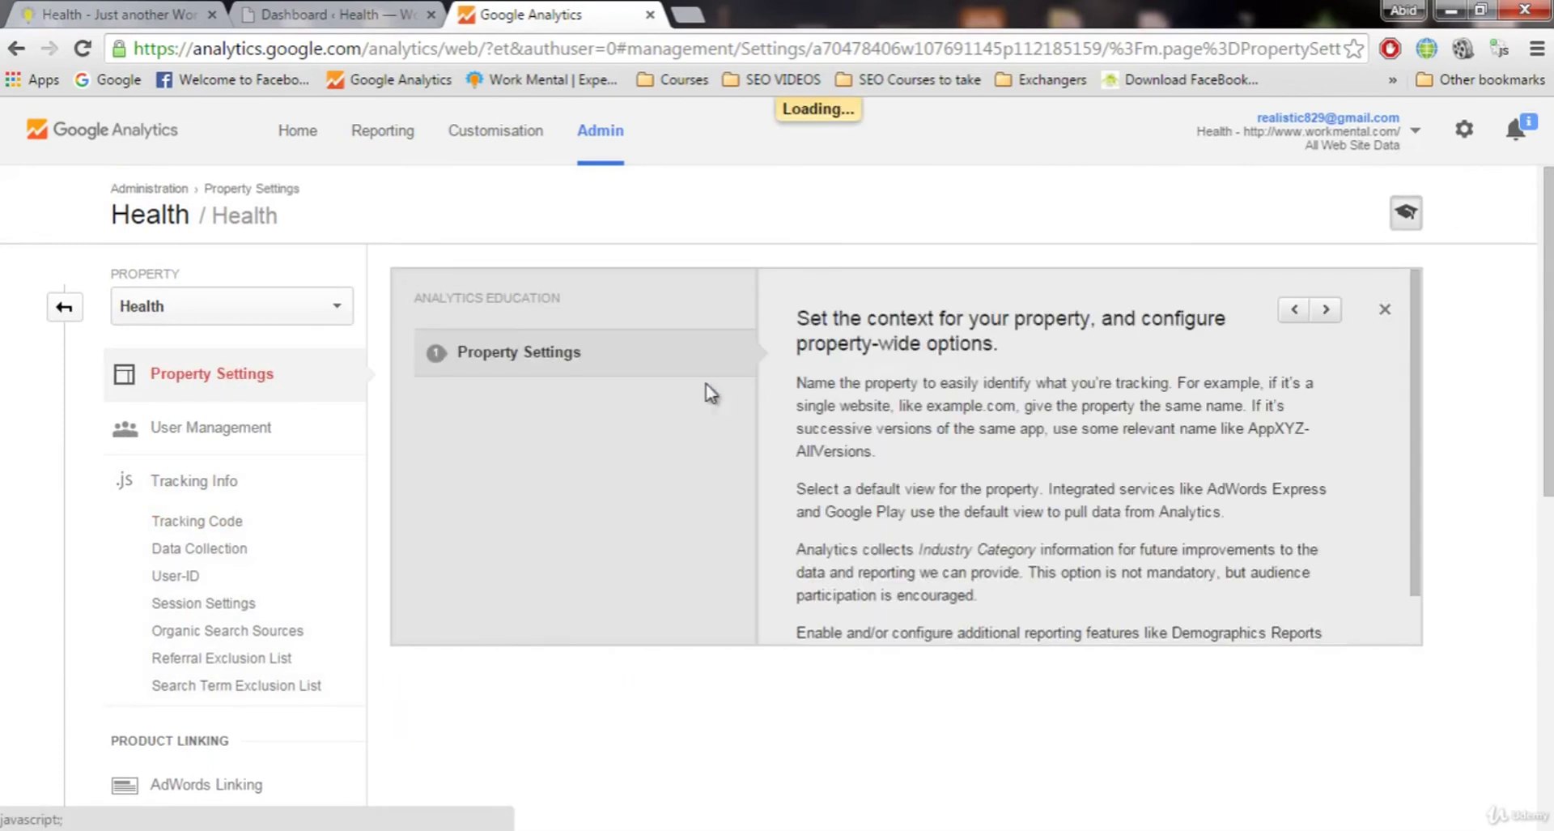
{"action": "left_click_drag", "start_coordinate": [1548, 243], "coordinate": [1533, 450]}
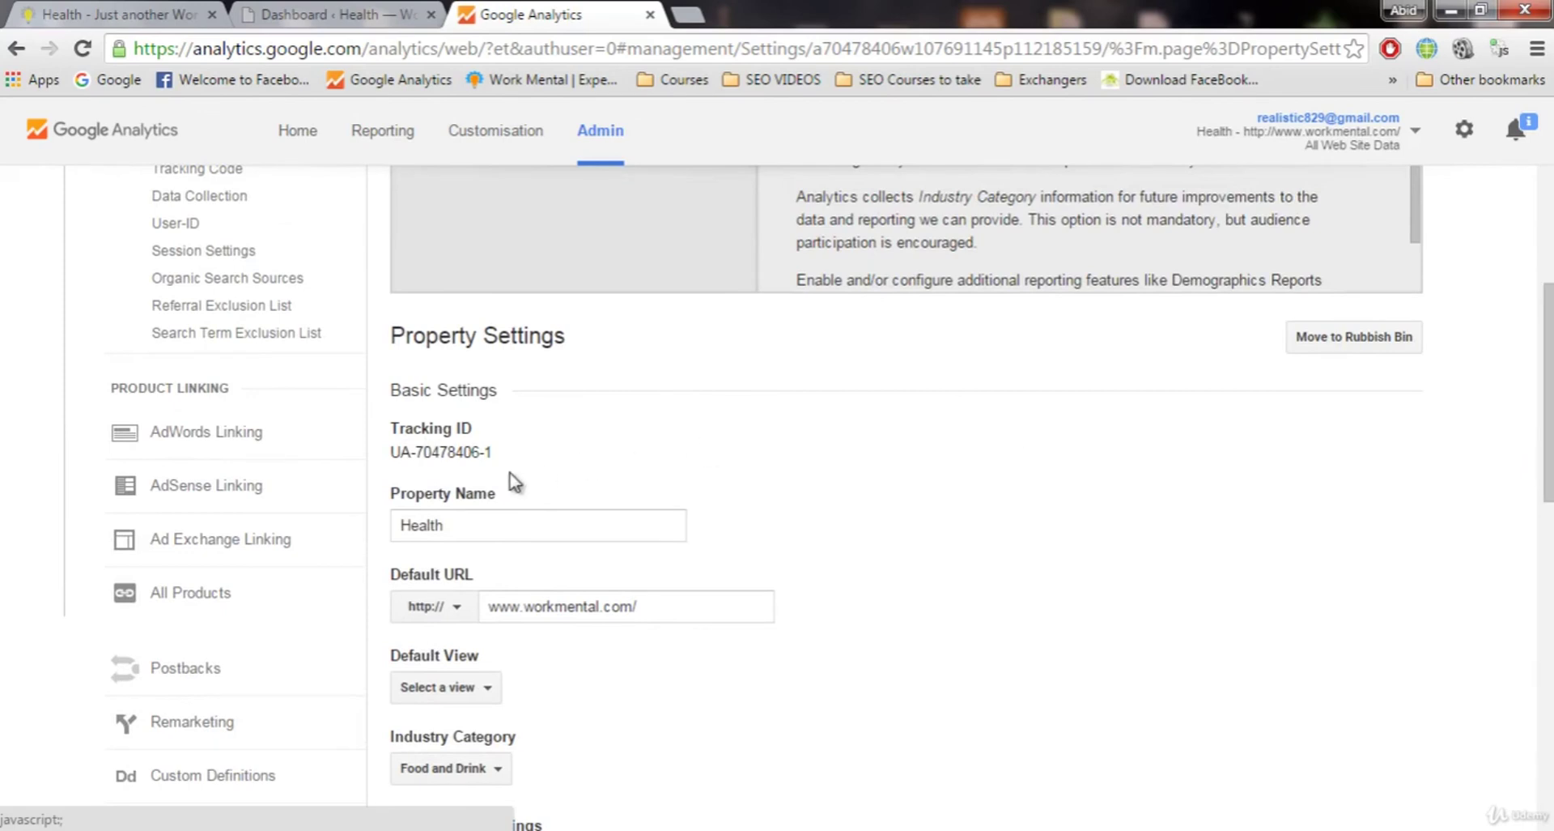
{"action": "triple_click", "coordinate": [489, 455]}
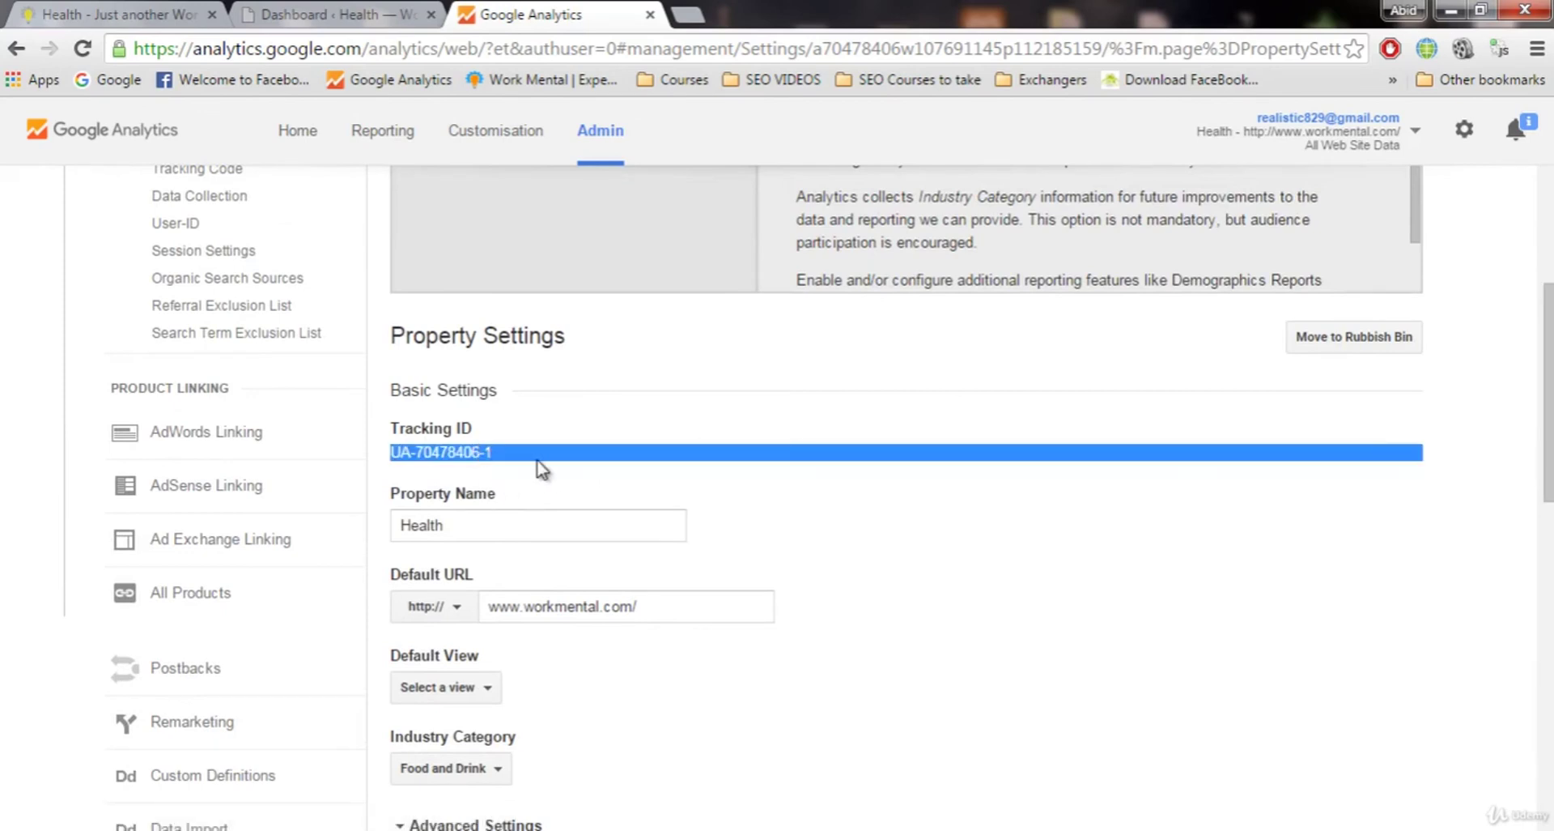
{"action": "double_click", "coordinate": [478, 452]}
{"action": "left_click", "coordinate": [478, 452]}
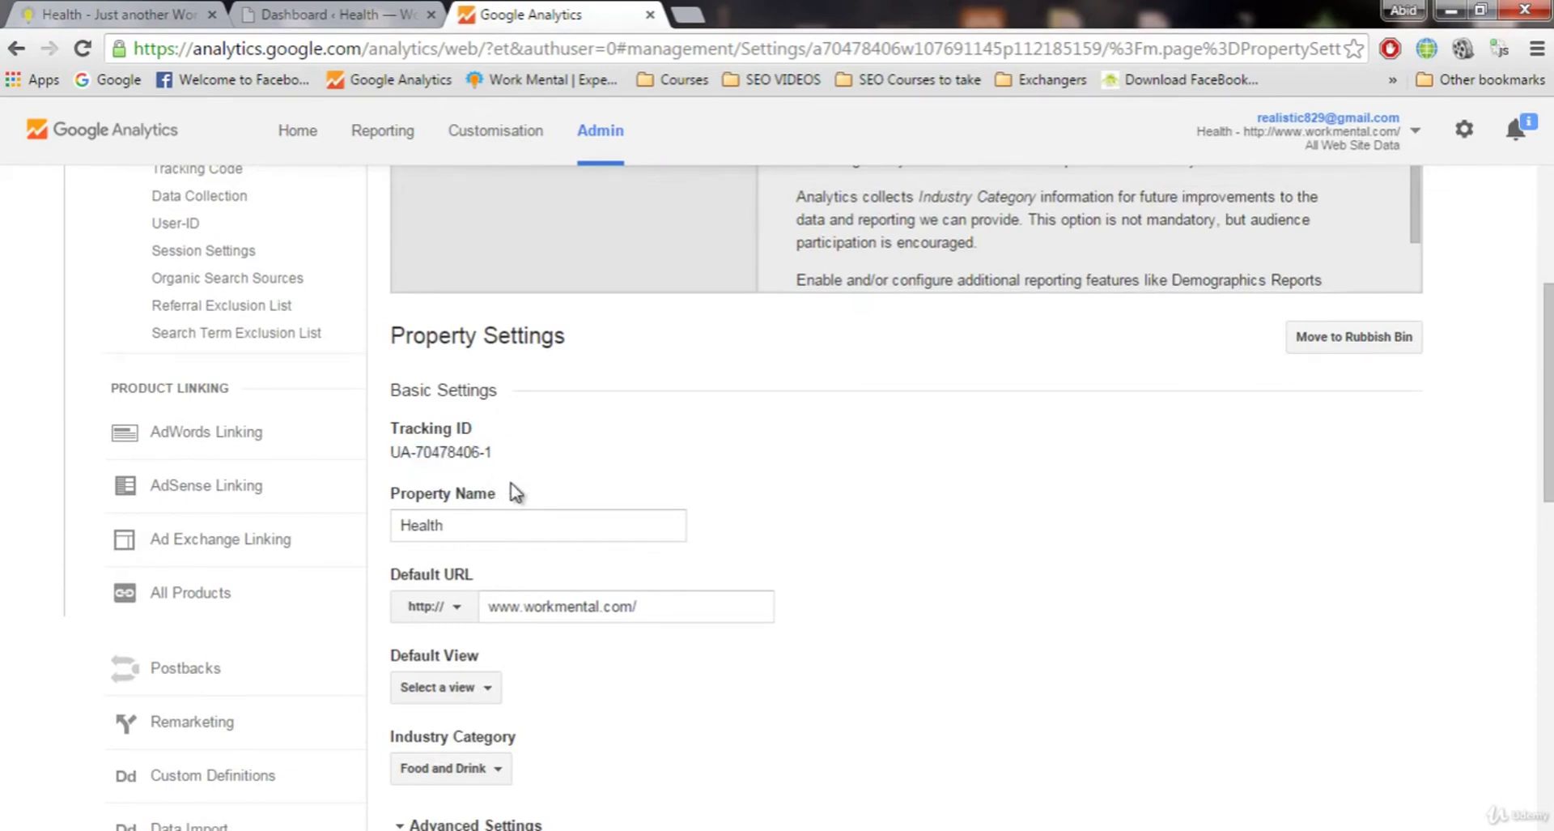
{"action": "mouse_move", "coordinate": [1548, 388]}
{"action": "left_mouse_down"}
{"action": "mouse_move", "coordinate": [1548, 555]}
{"action": "mouse_move", "coordinate": [1548, 274]}
{"action": "left_mouse_up"}
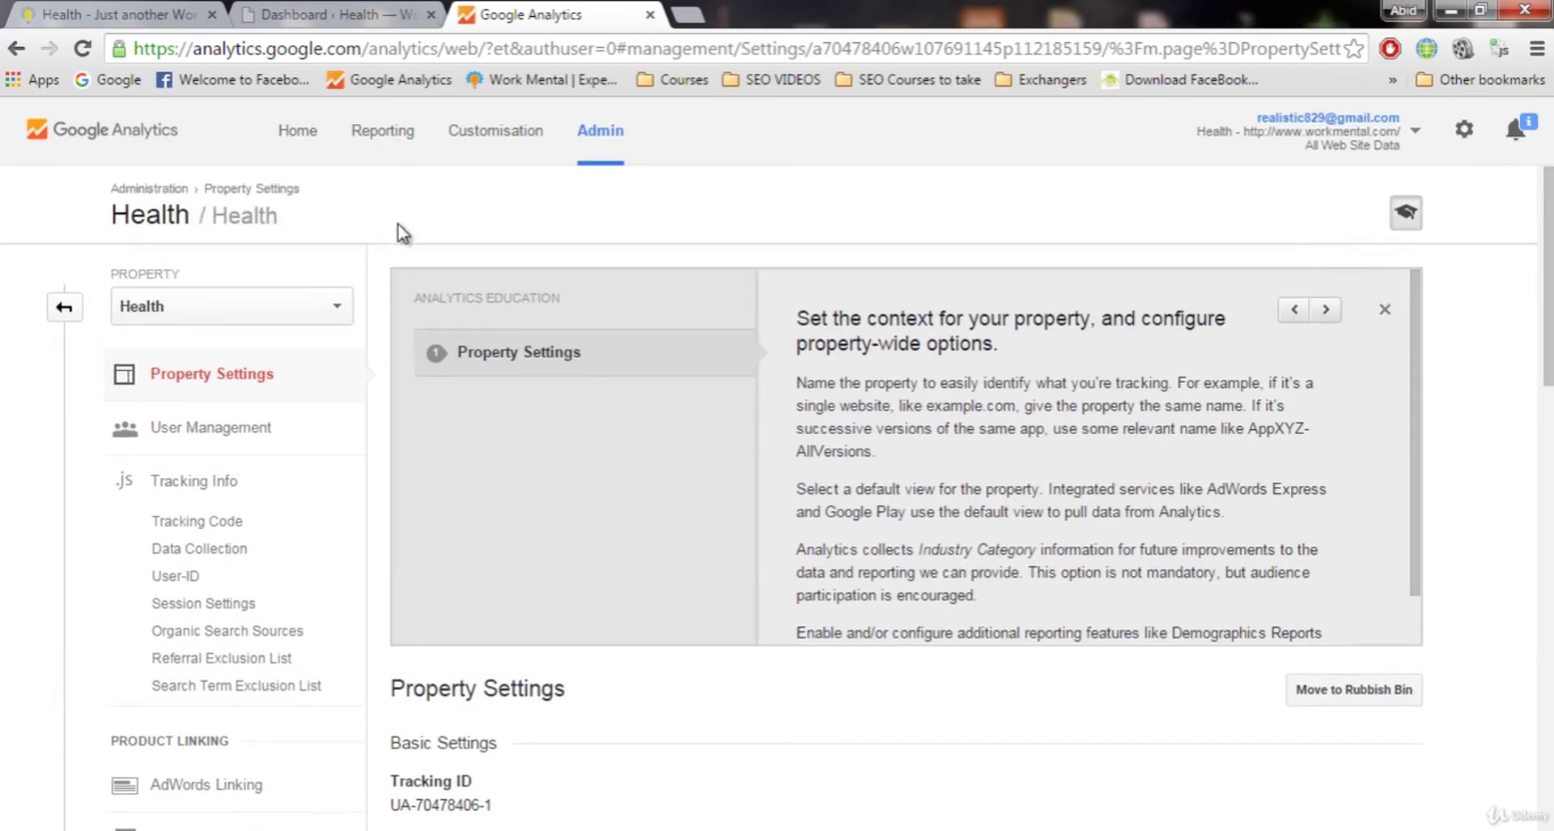
{"action": "scroll", "coordinate": [640, 761], "scroll_direction": "down", "scroll_amount": 1}
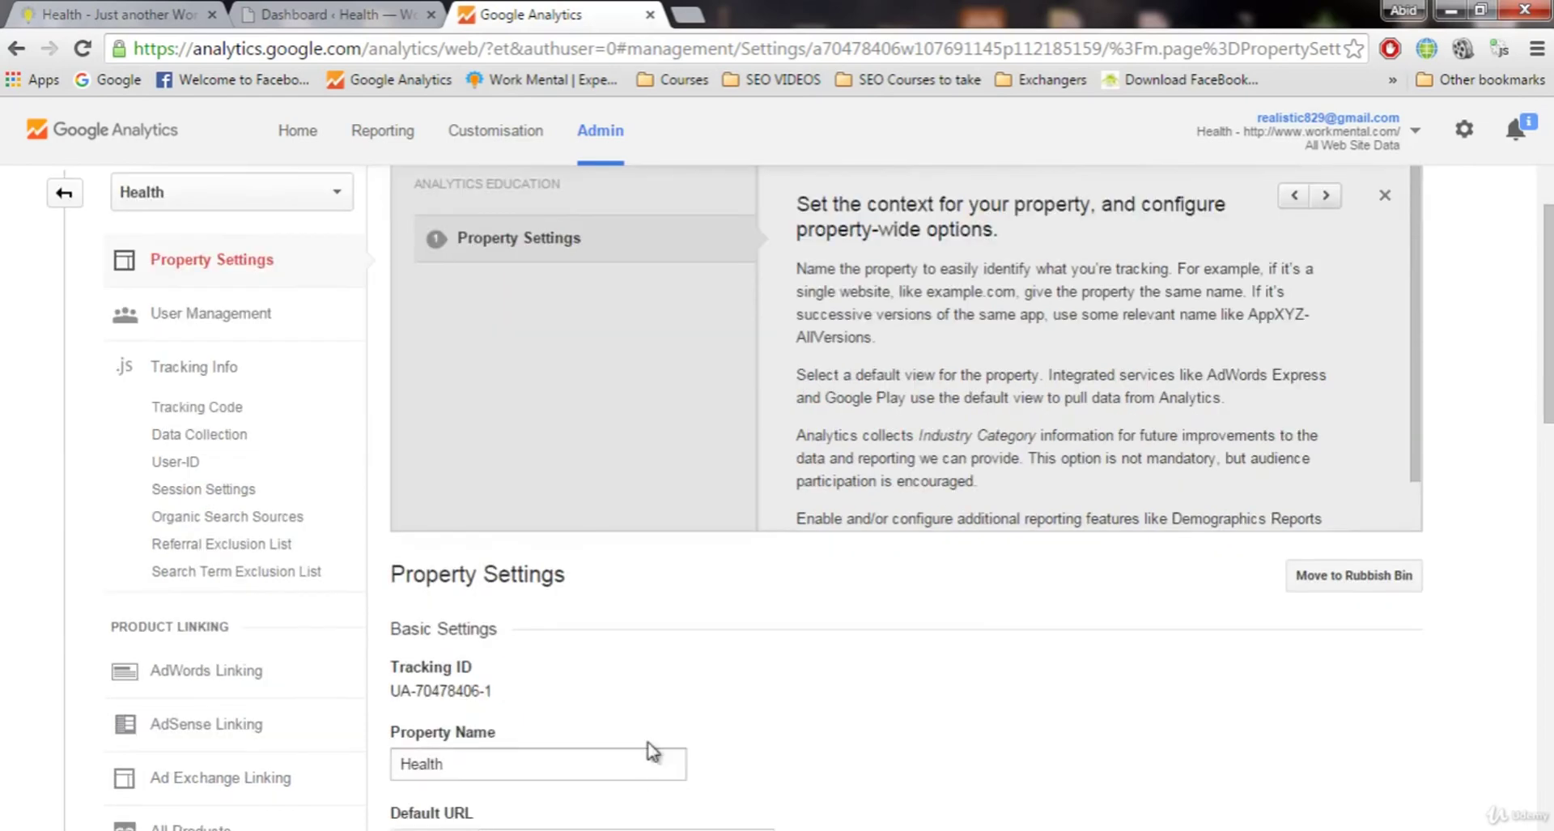
{"action": "triple_click", "coordinate": [480, 690]}
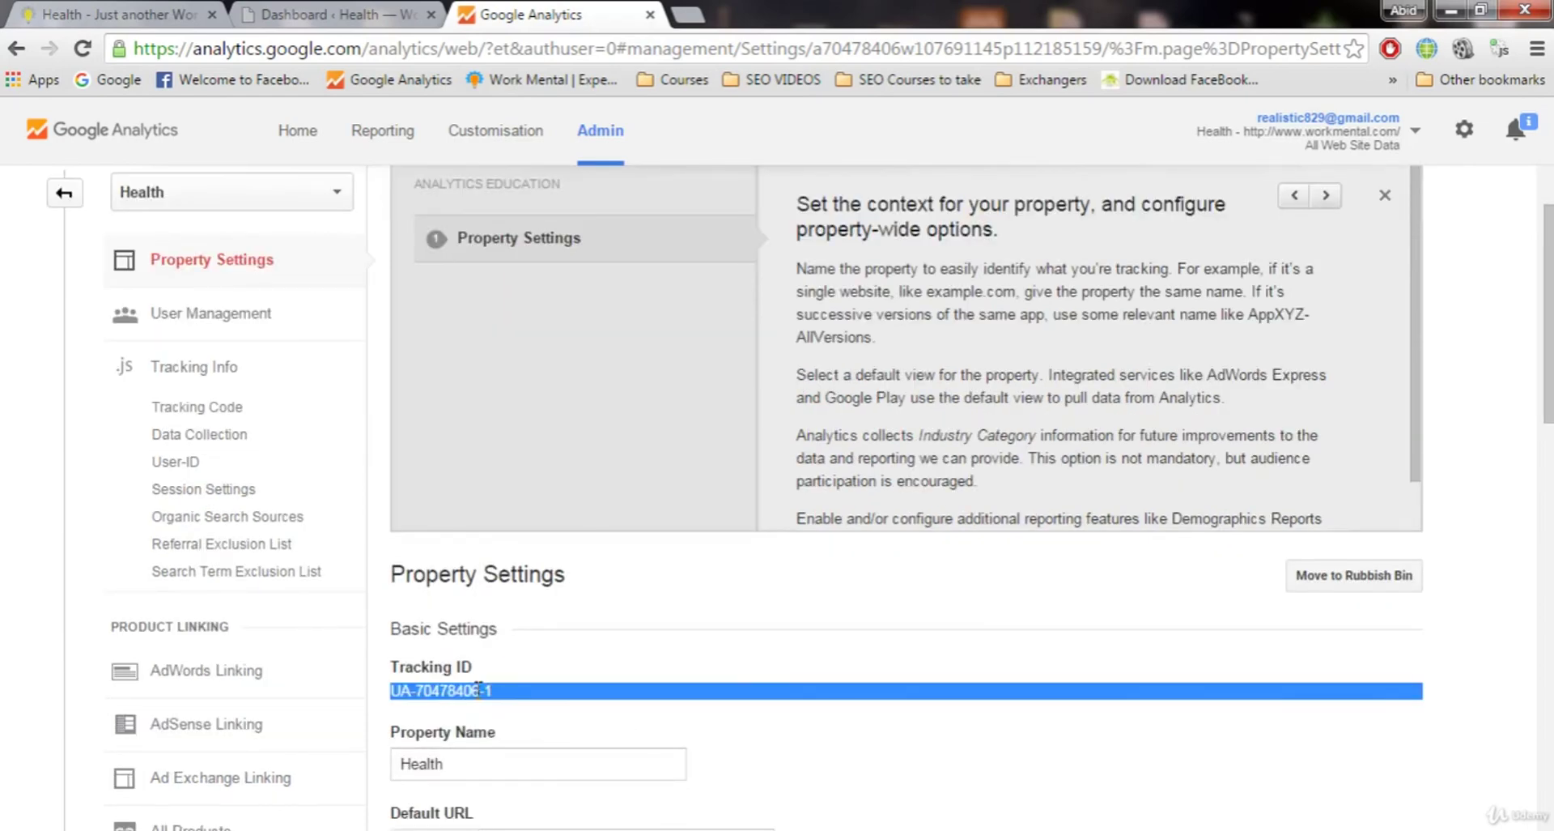
{"action": "scroll", "coordinate": [647, 689], "scroll_direction": "down", "scroll_amount": 1}
{"action": "left_click", "coordinate": [908, 658]}
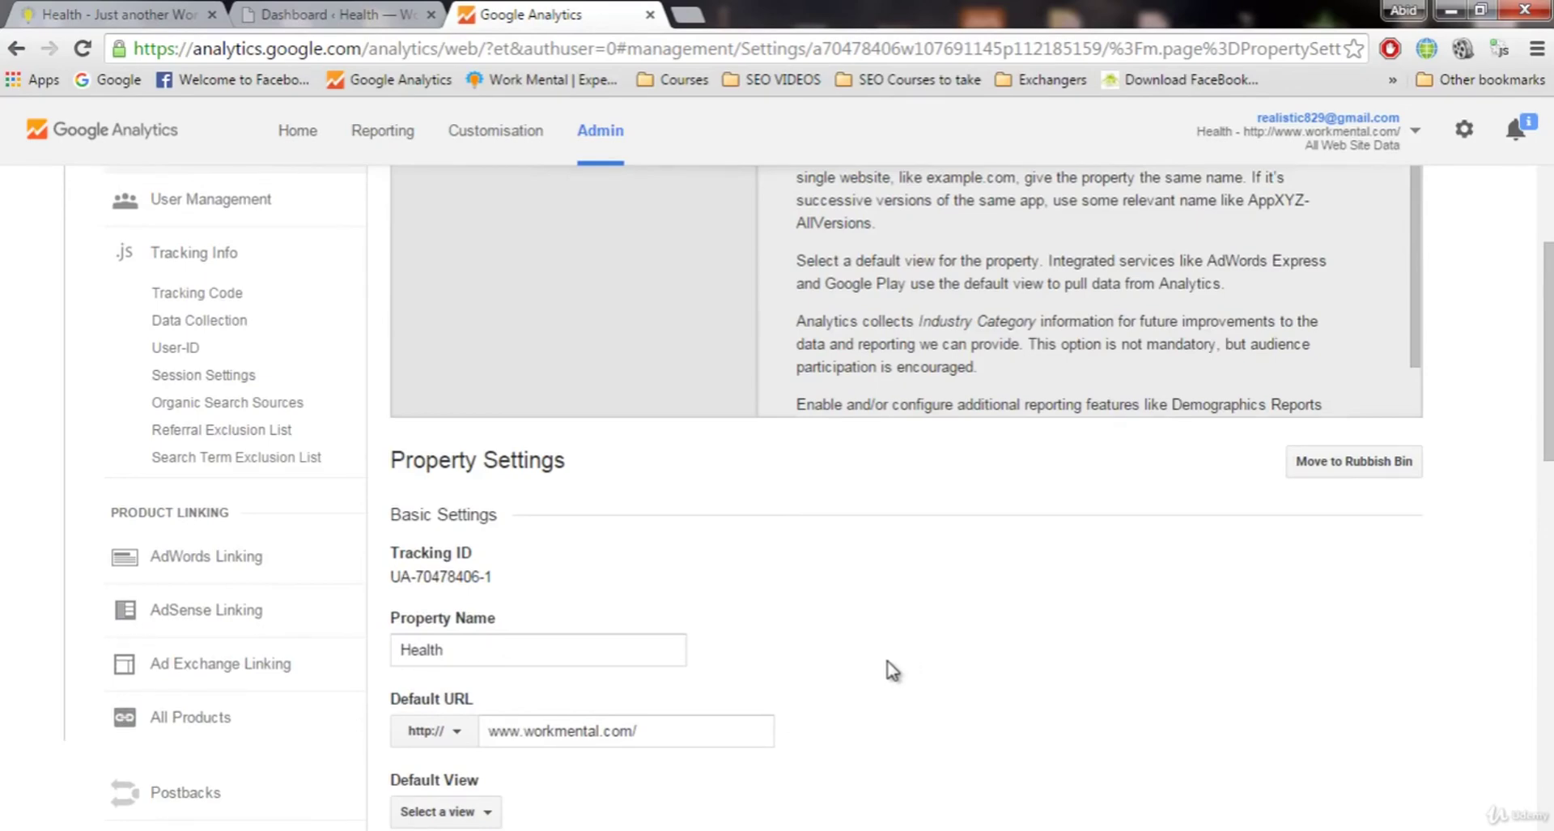
Glance at the WordPress dashboard and open the Audience Overview report for the Health property in Google Analytics
{"action": "left_click", "coordinate": [340, 14]}
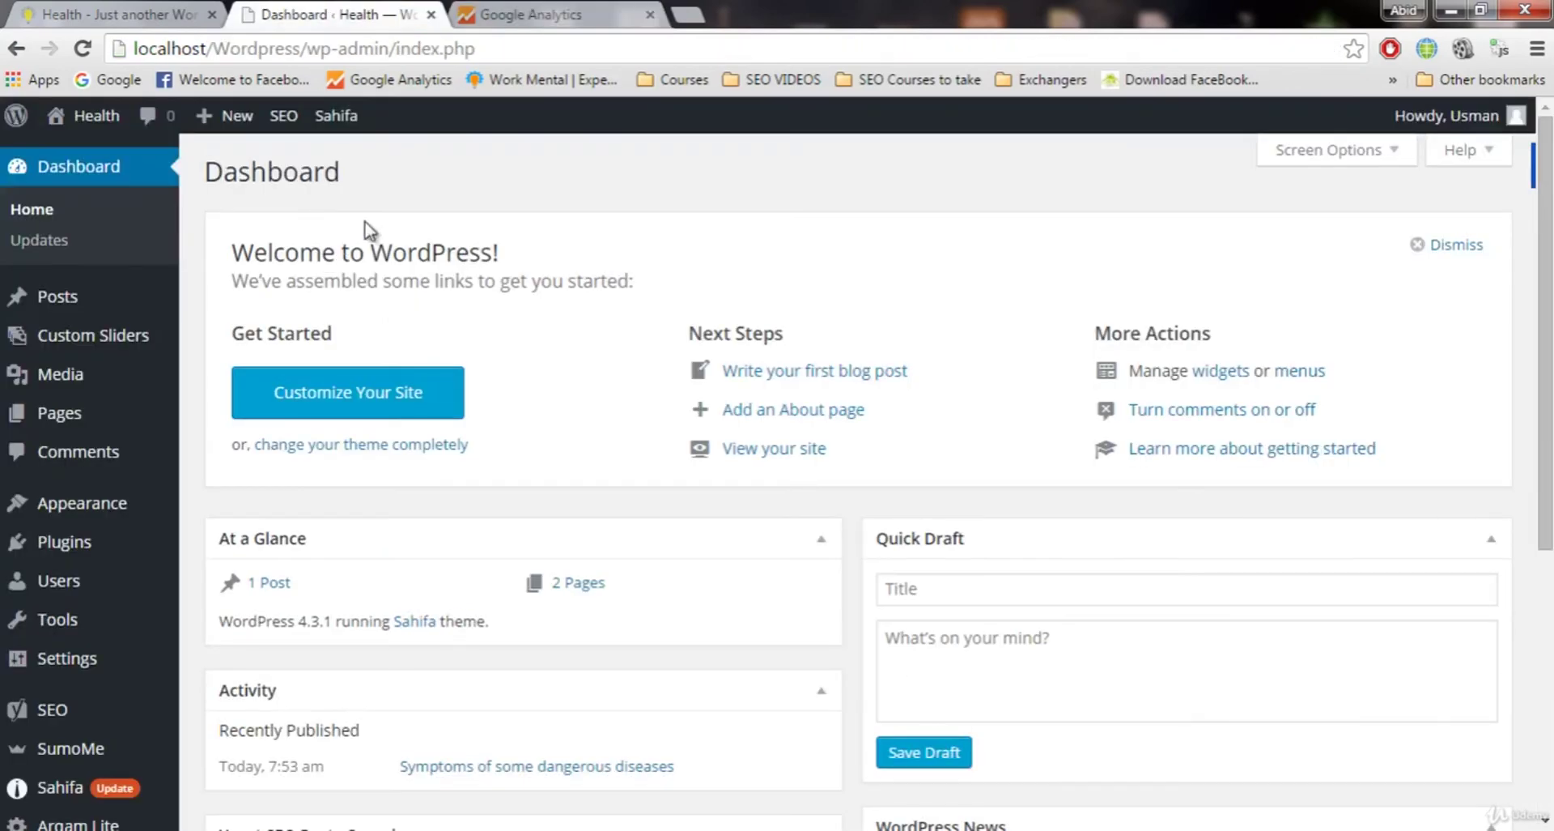
{"action": "left_click", "coordinate": [526, 14]}
{"action": "scroll", "coordinate": [670, 320], "scroll_direction": "up", "scroll_amount": 2}
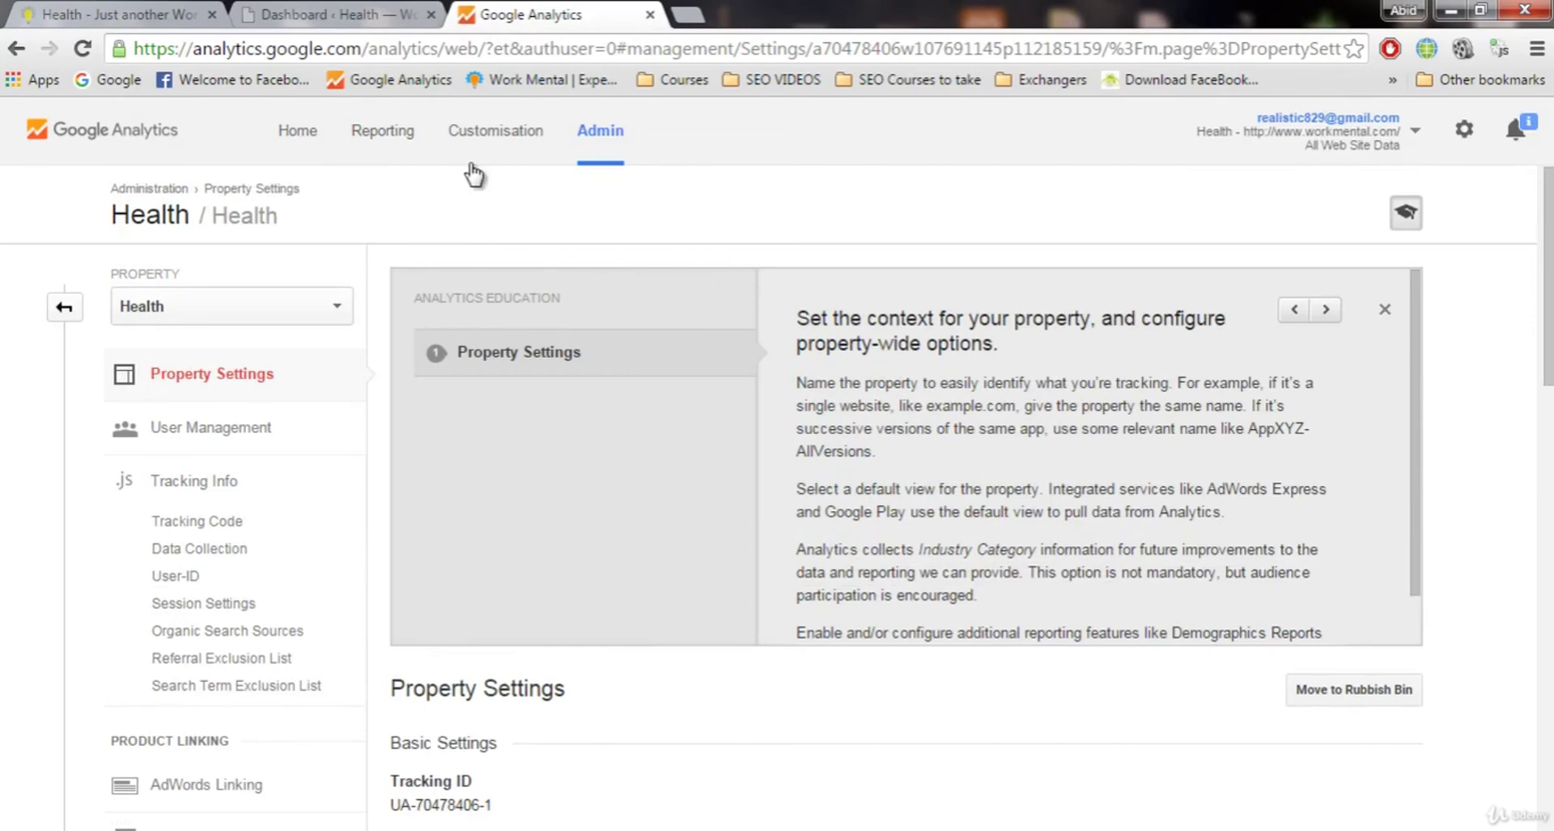
{"action": "left_click", "coordinate": [367, 151]}
{"action": "left_click", "coordinate": [421, 10]}
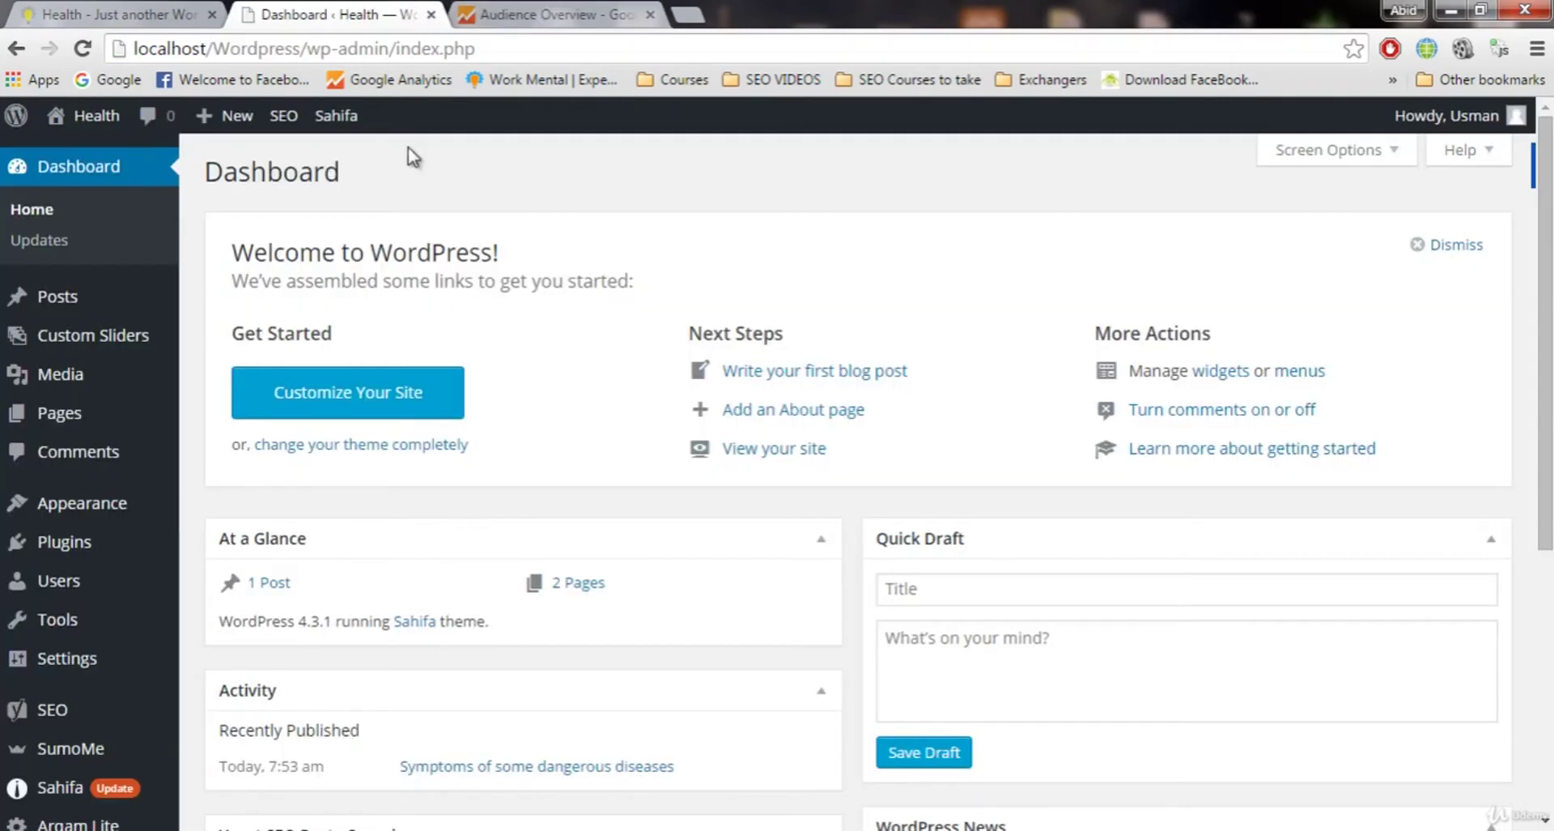
{"action": "left_click", "coordinate": [578, 9]}
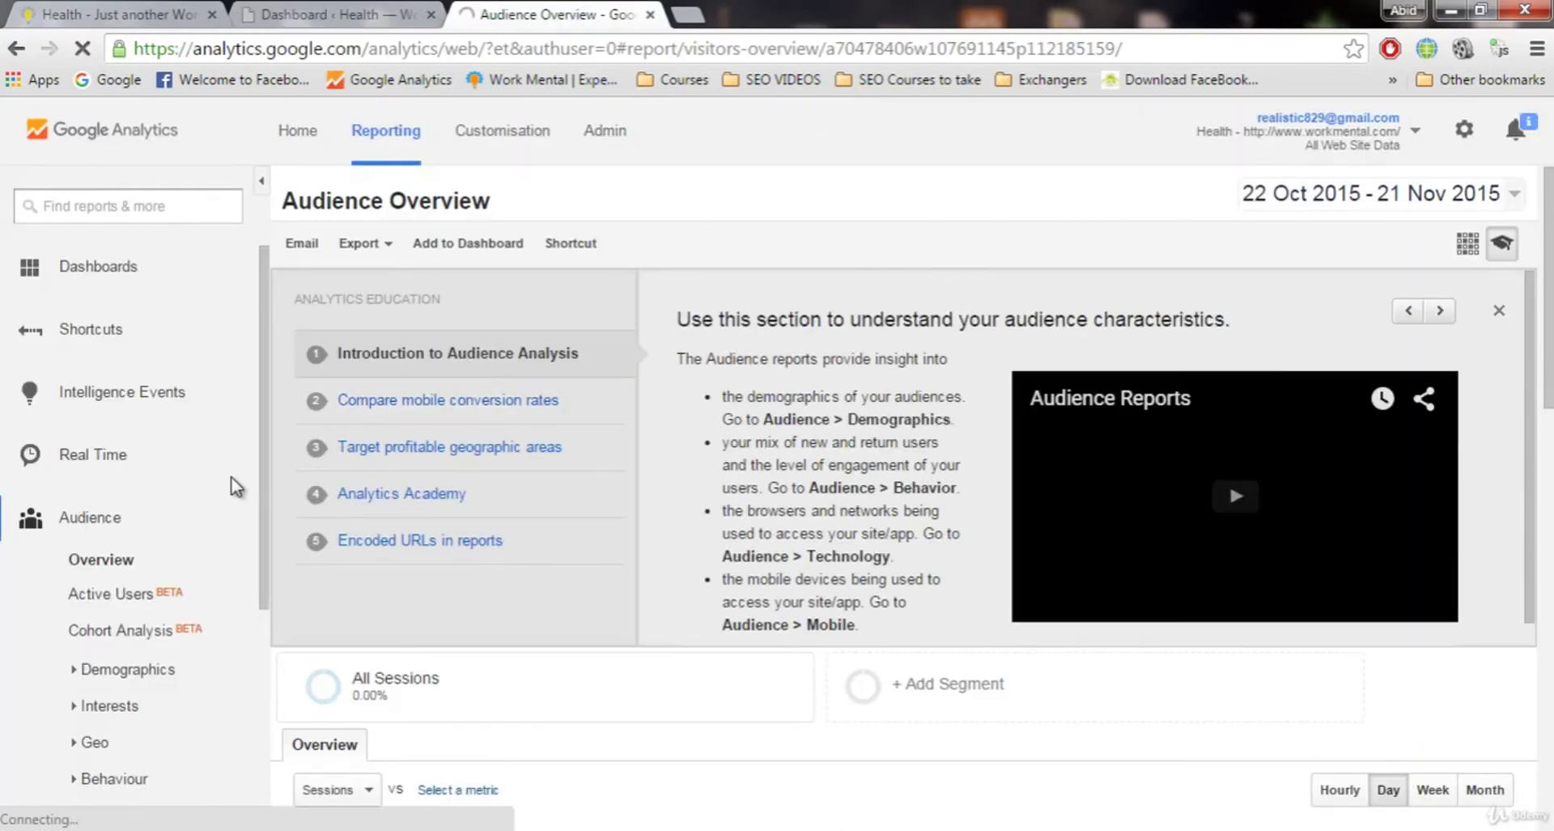
Open the Real Time Overview report and close its Analytics Education panel
{"action": "left_click", "coordinate": [89, 457]}
{"action": "left_click", "coordinate": [100, 498]}
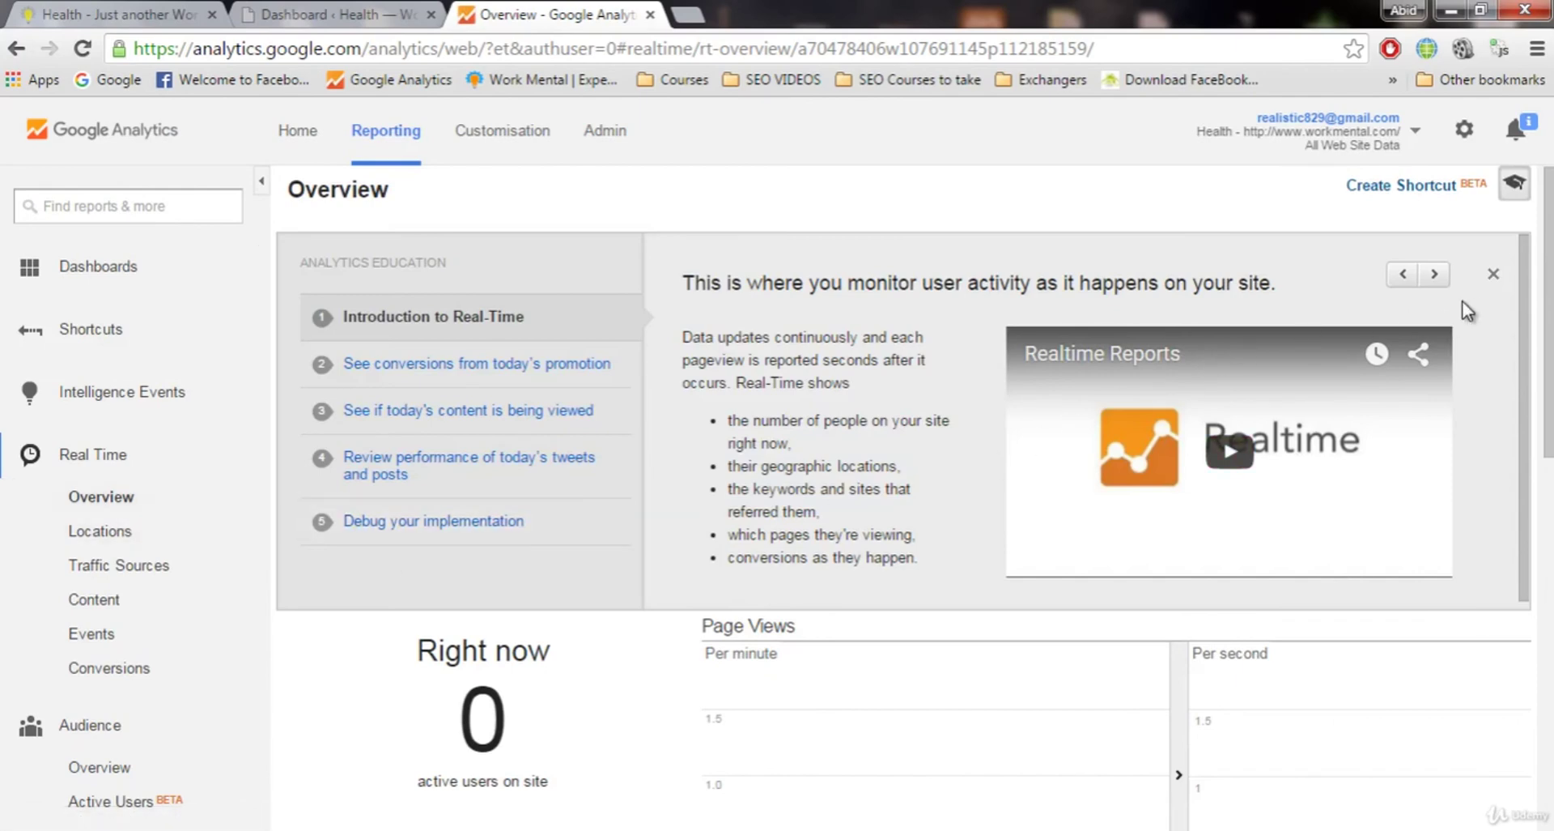
{"action": "left_click", "coordinate": [1493, 274]}
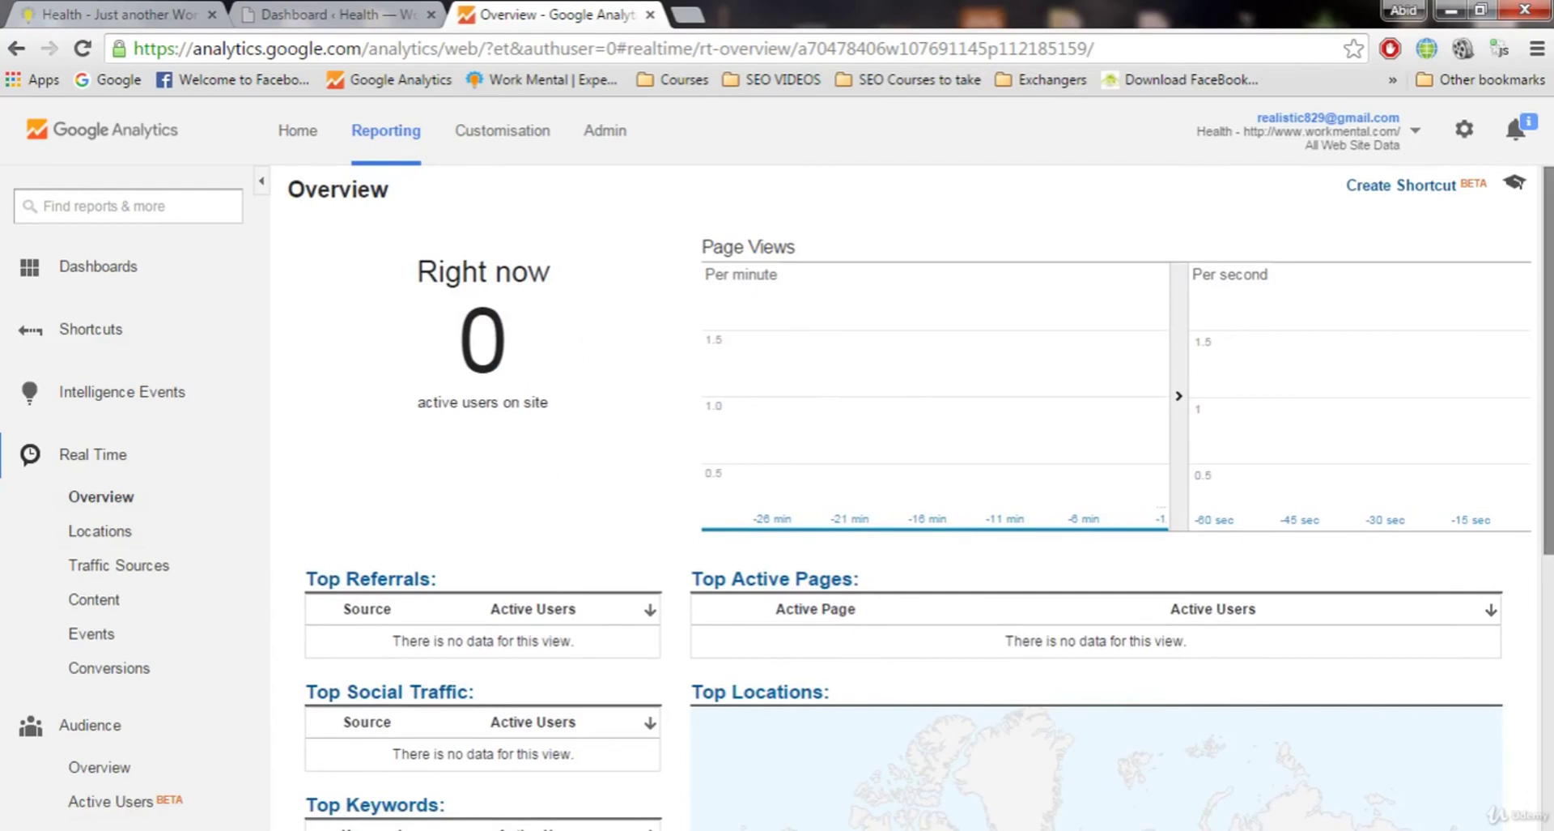
Examine the Real Time Overview for active users, page views, referrals, social traffic, keywords, active pages and locations
{"action": "mouse_move", "coordinate": [1548, 324]}
{"action": "left_mouse_down"}
{"action": "mouse_move", "coordinate": [1548, 599]}
{"action": "mouse_move", "coordinate": [1548, 308]}
{"action": "left_mouse_up"}
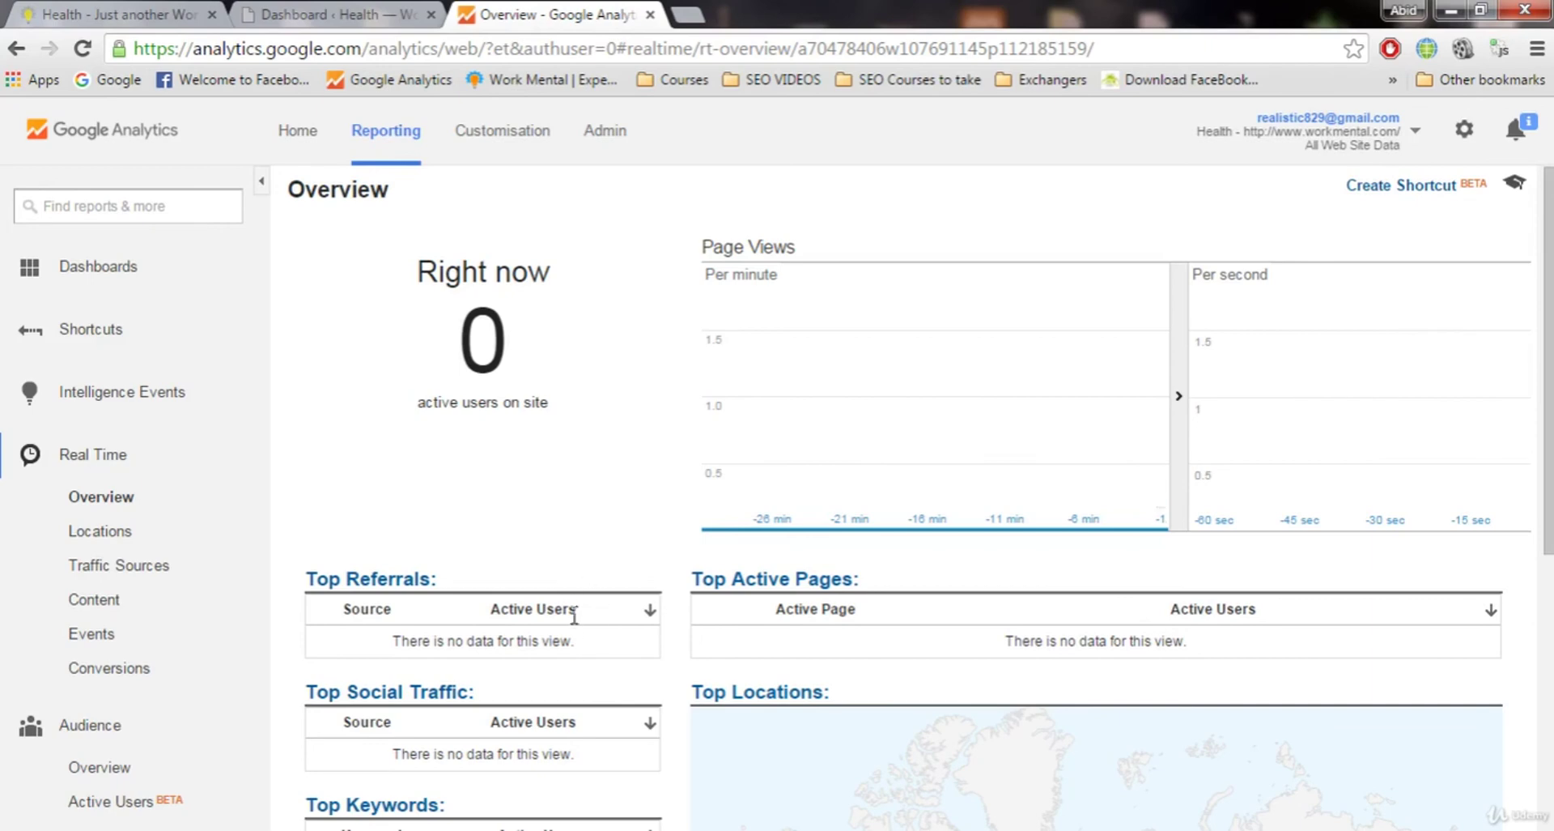
{"action": "scroll", "coordinate": [834, 644], "scroll_direction": "down", "scroll_amount": 1}
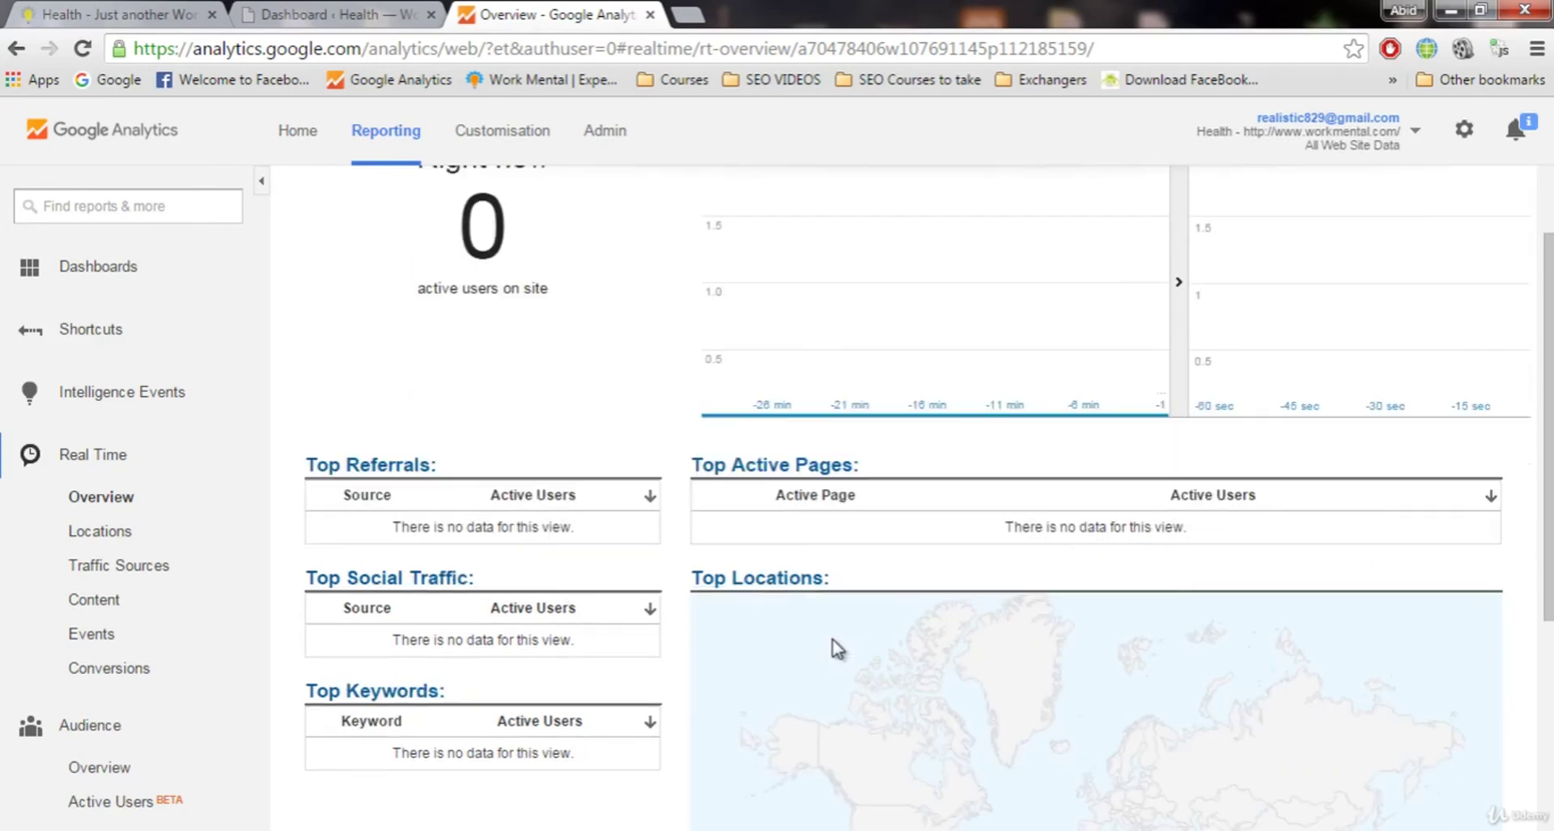
{"action": "scroll", "coordinate": [834, 620], "scroll_direction": "down", "scroll_amount": 2}
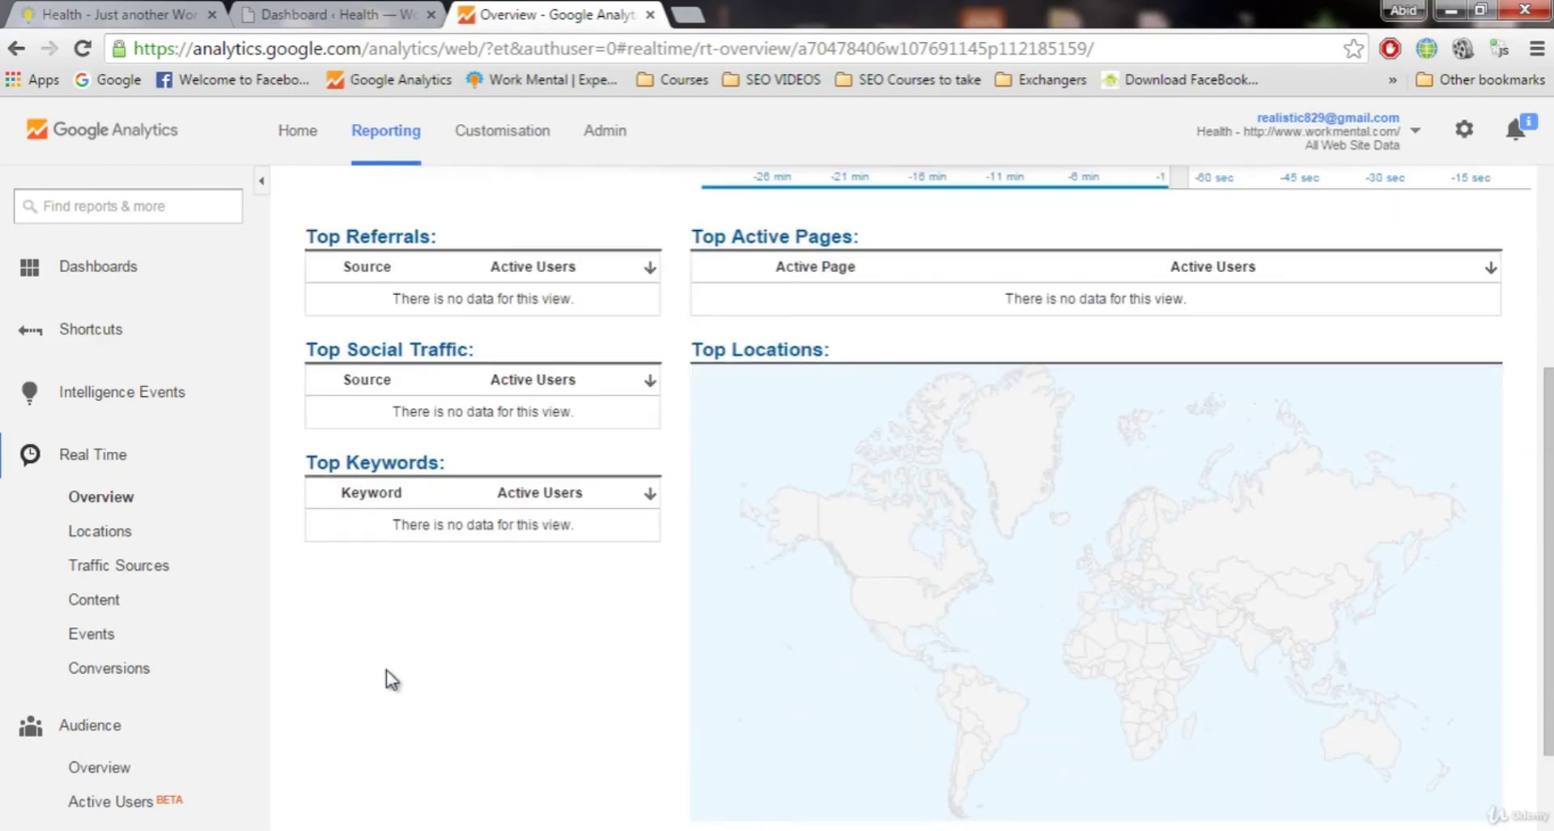
{"action": "scroll", "coordinate": [392, 679], "scroll_direction": "up", "scroll_amount": 1}
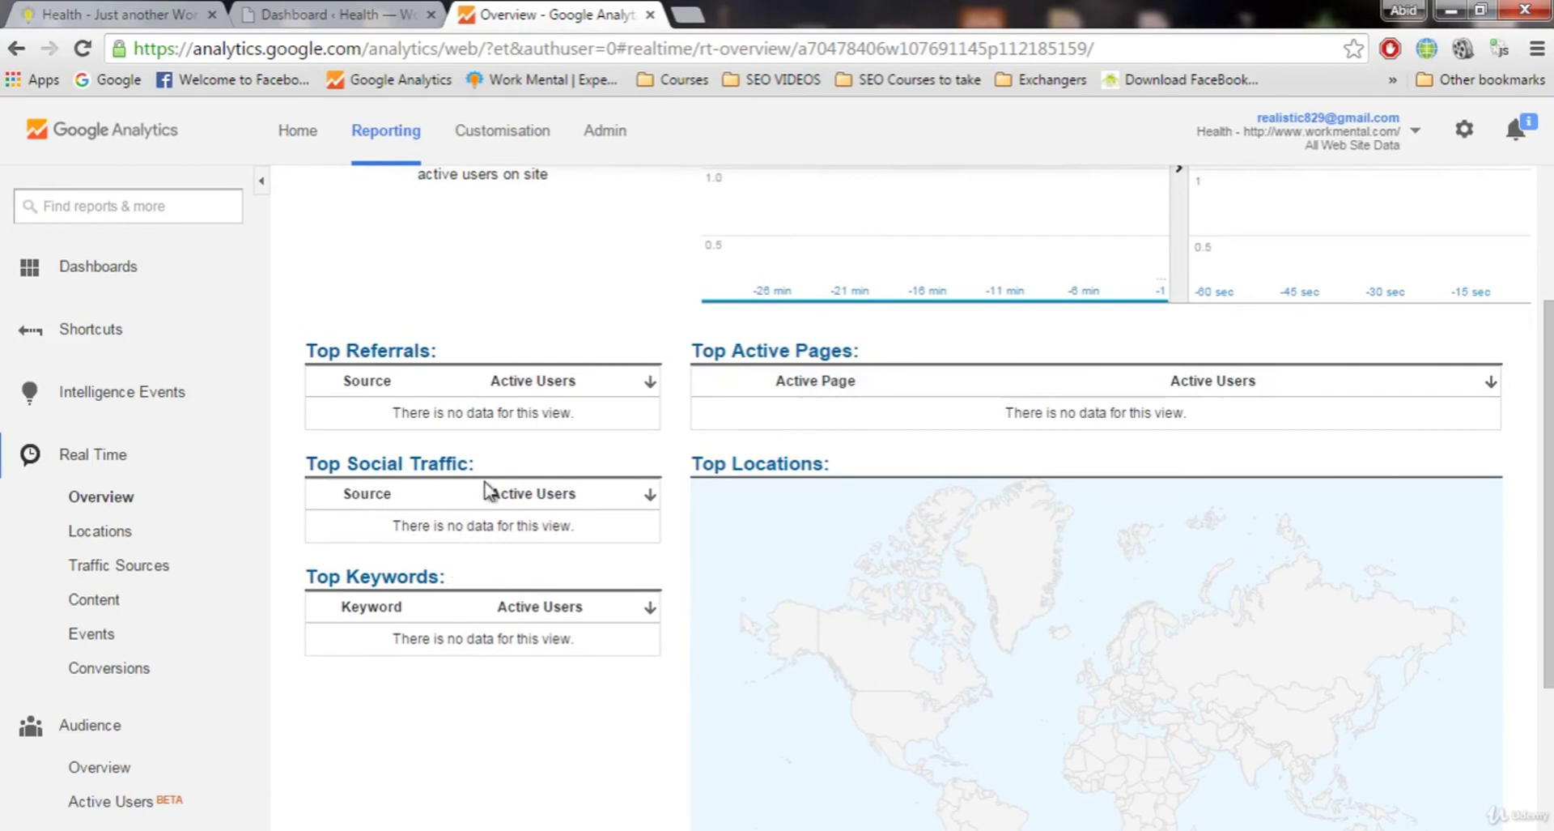
{"action": "scroll", "coordinate": [575, 374], "scroll_direction": "up", "scroll_amount": 2}
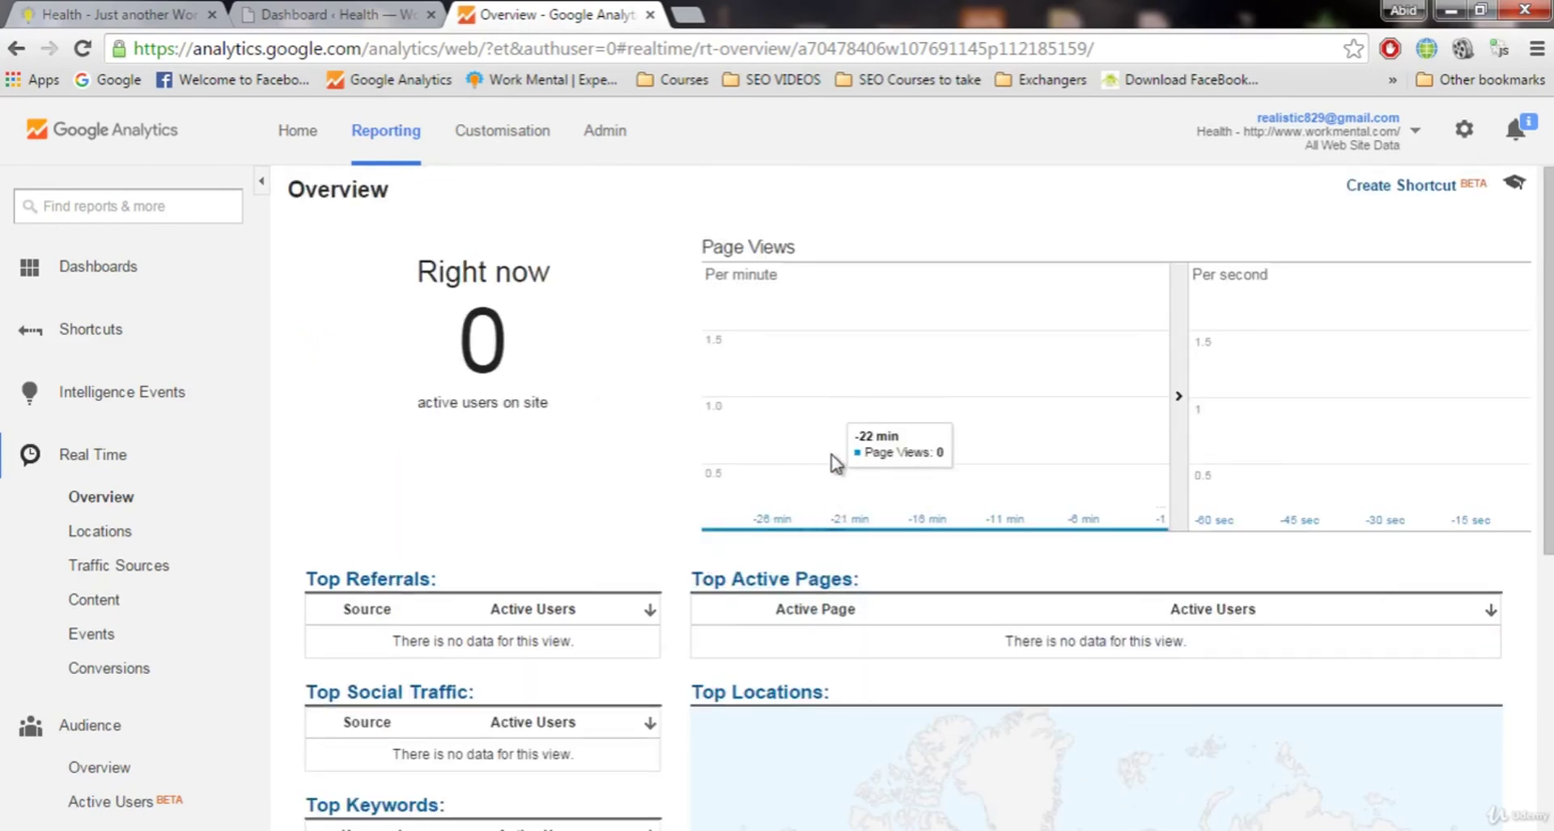
{"action": "scroll", "coordinate": [838, 466], "scroll_direction": "down", "scroll_amount": 1}
{"action": "scroll", "coordinate": [538, 565], "scroll_direction": "down", "scroll_amount": 2}
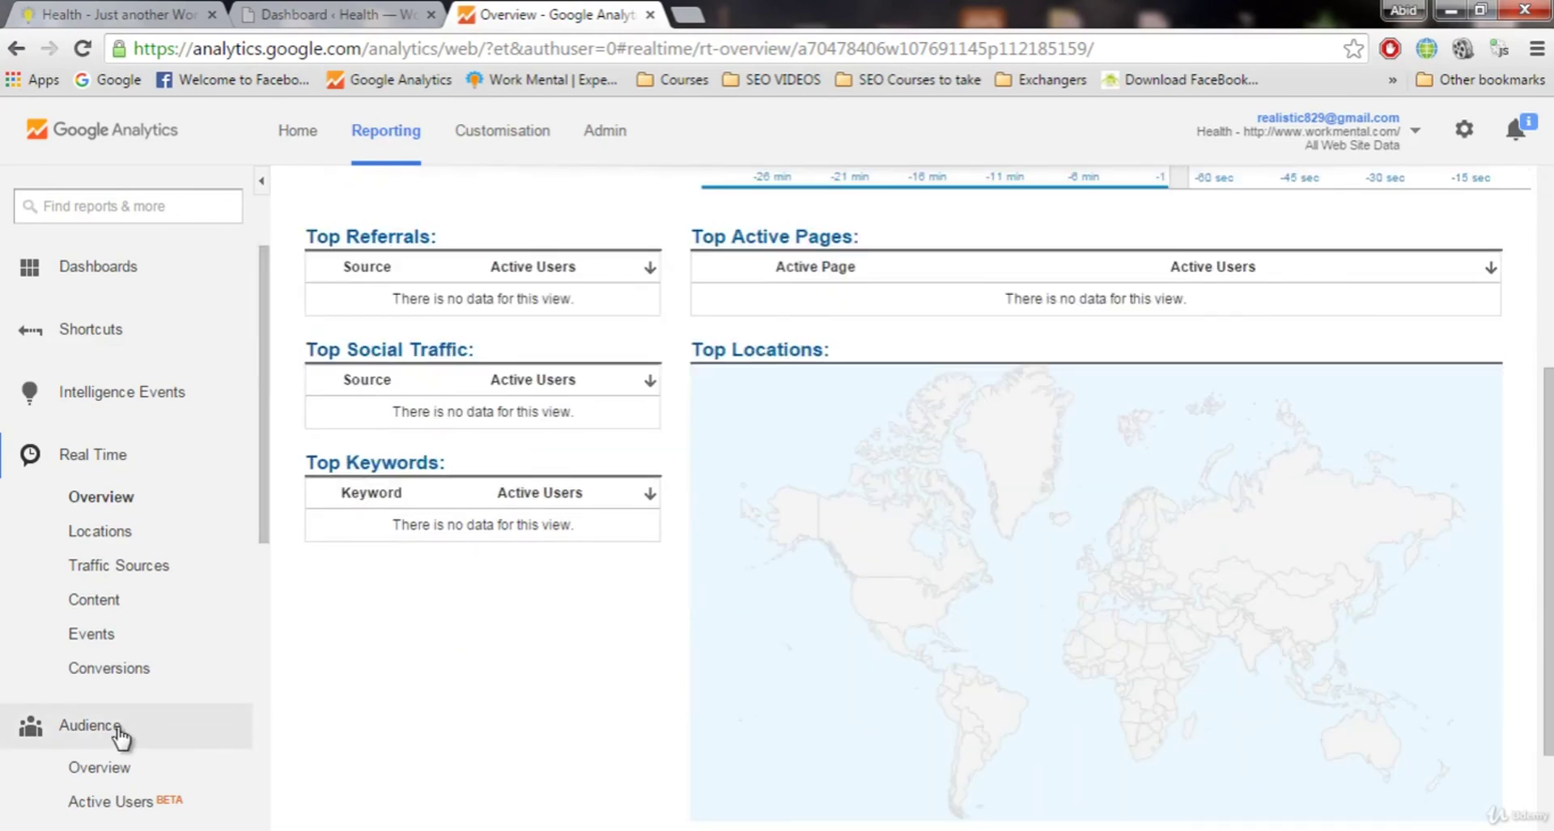
Open the Audience Overview report and examine its sessions graph, user and page view metrics, bounce rate, demographics, system and mobile sections
{"action": "left_click", "coordinate": [105, 769]}
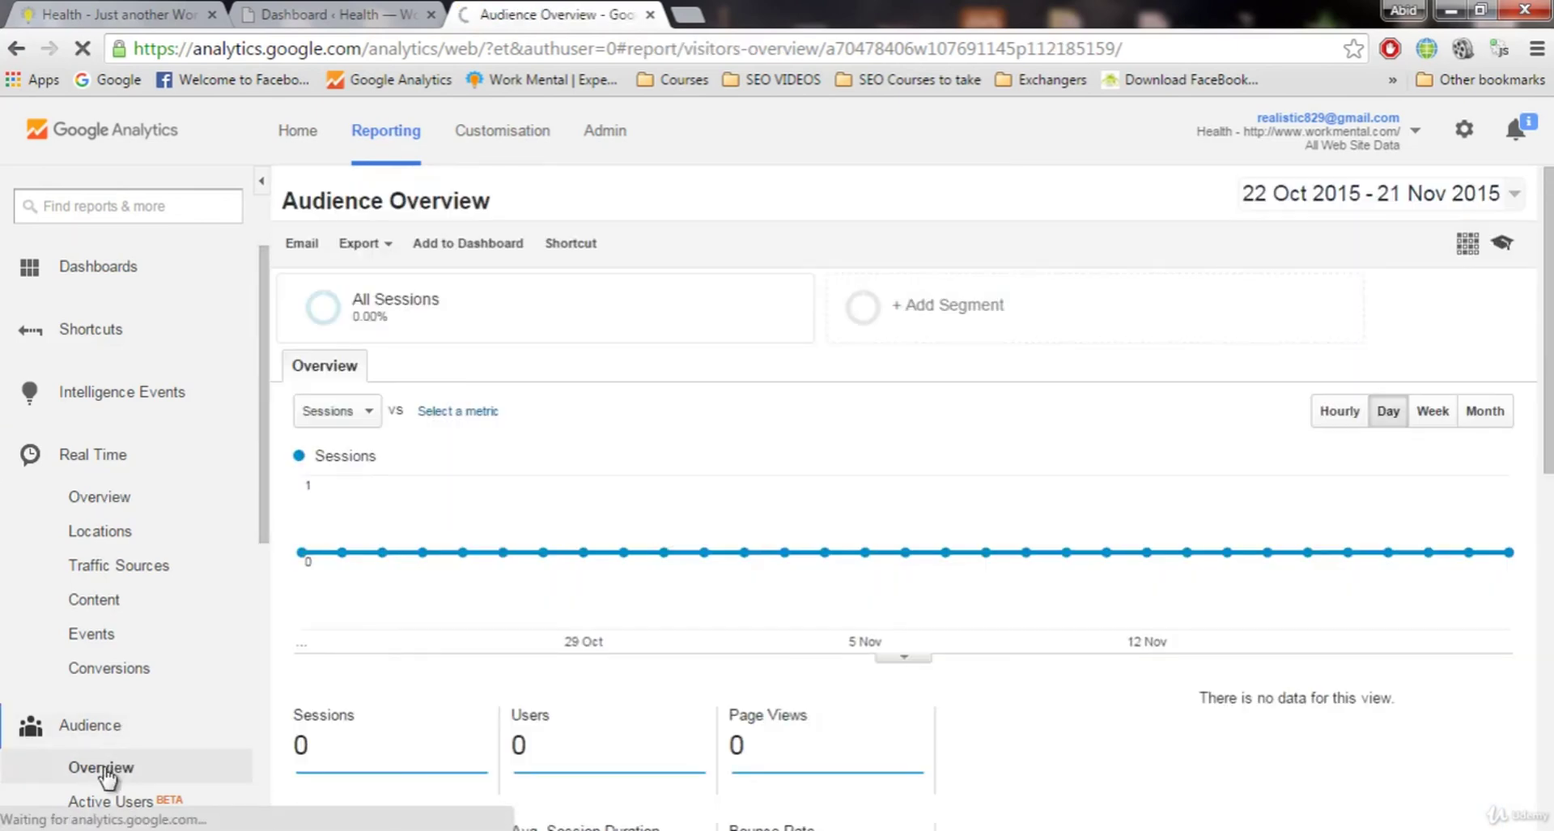
{"action": "scroll", "coordinate": [965, 585], "scroll_direction": "down", "scroll_amount": 1}
{"action": "scroll", "coordinate": [966, 584], "scroll_direction": "down", "scroll_amount": 2}
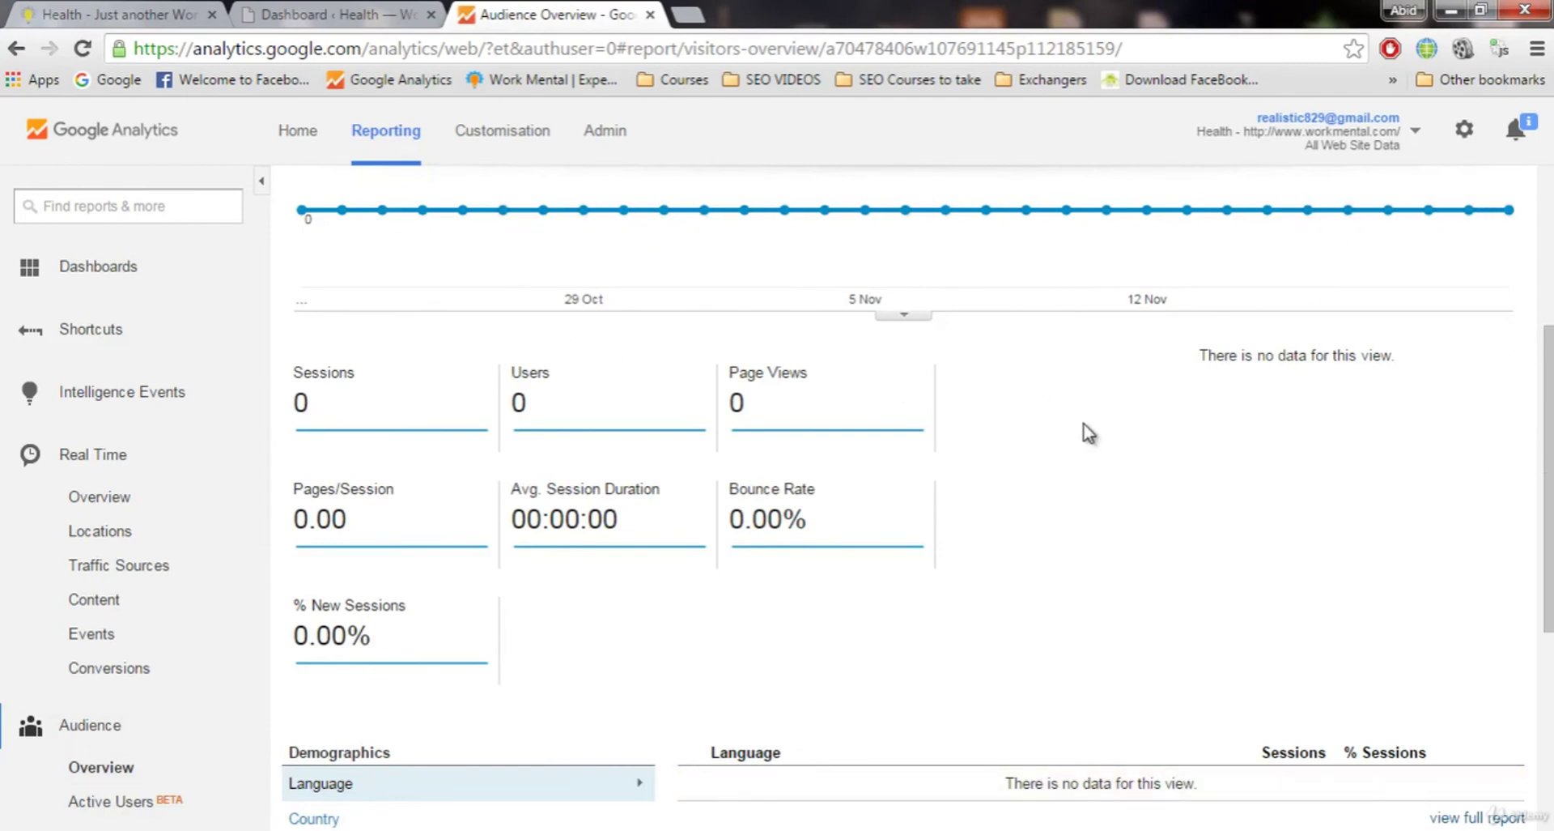
{"action": "scroll", "coordinate": [1089, 433], "scroll_direction": "up", "scroll_amount": 1}
{"action": "scroll", "coordinate": [1110, 533], "scroll_direction": "up", "scroll_amount": 1}
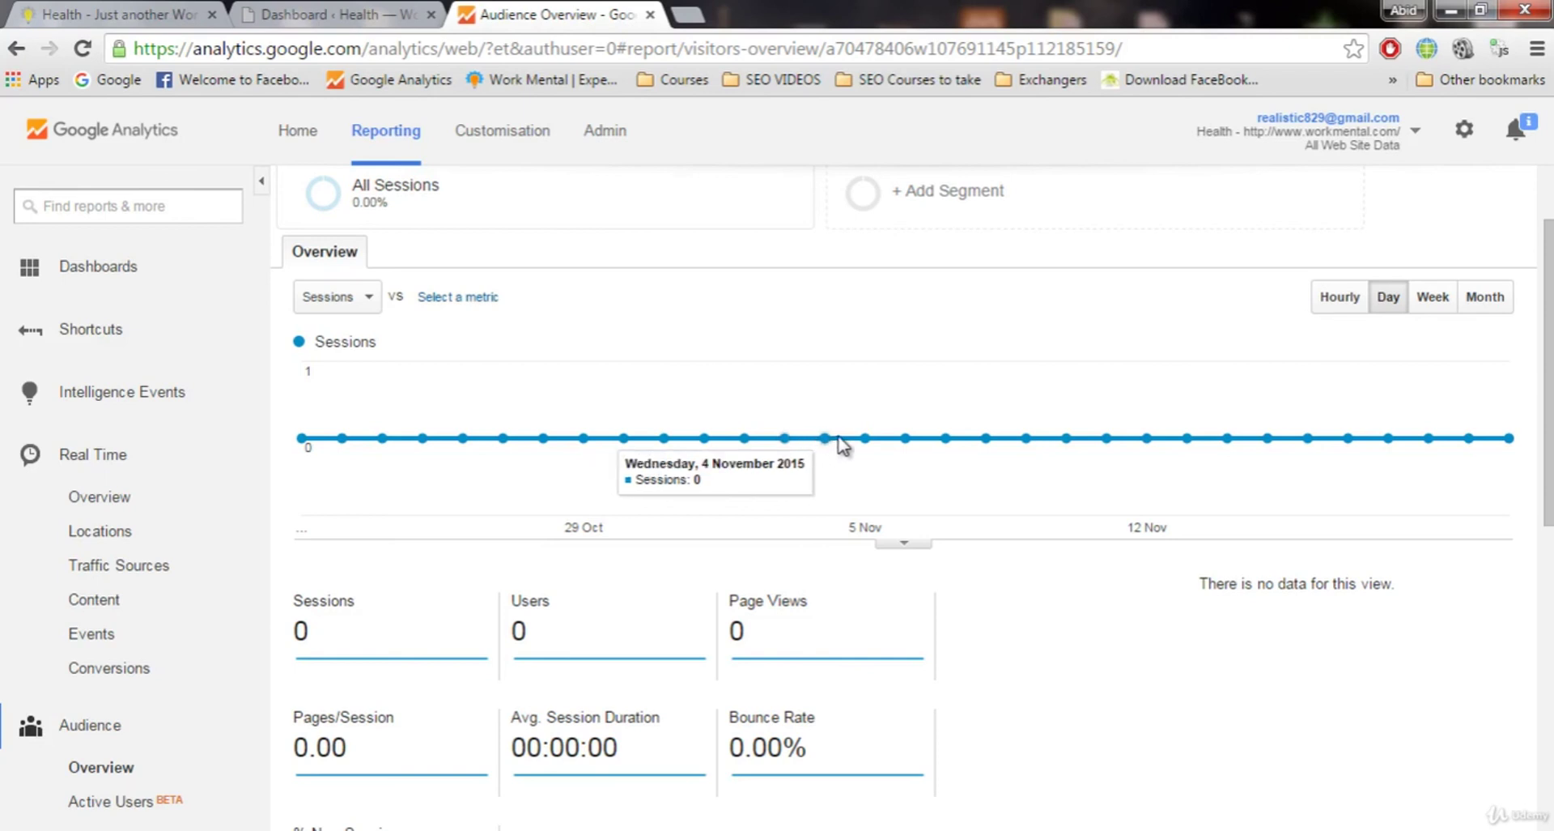
{"action": "scroll", "coordinate": [1547, 373], "scroll_direction": "down", "scroll_amount": 7}
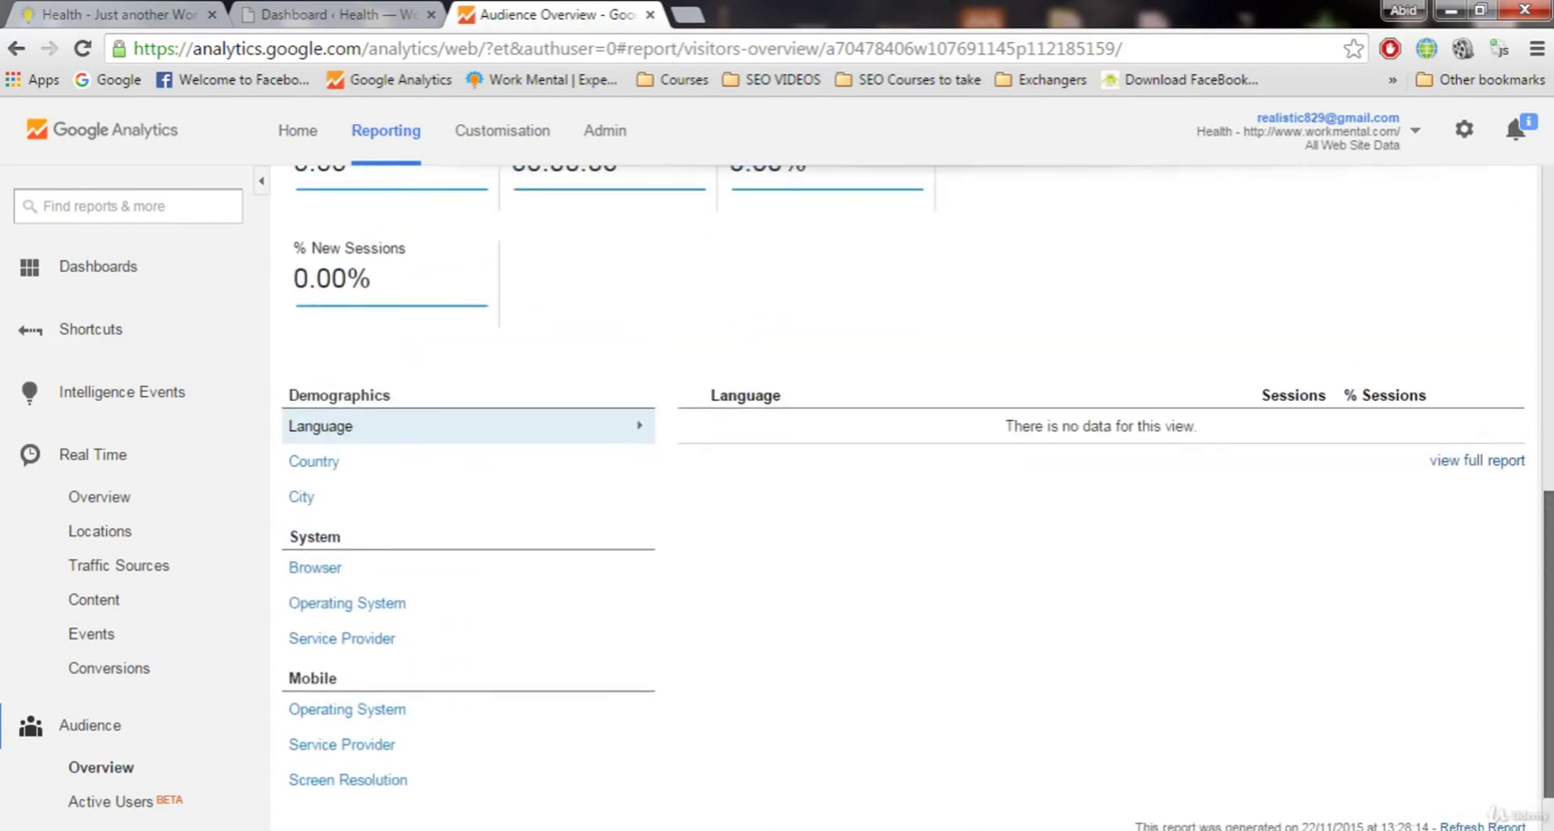
{"action": "scroll", "coordinate": [904, 486], "scroll_direction": "up", "scroll_amount": 7}
{"action": "scroll", "coordinate": [903, 486], "scroll_direction": "down", "scroll_amount": 6}
{"action": "scroll", "coordinate": [1550, 379], "scroll_direction": "up", "scroll_amount": 5}
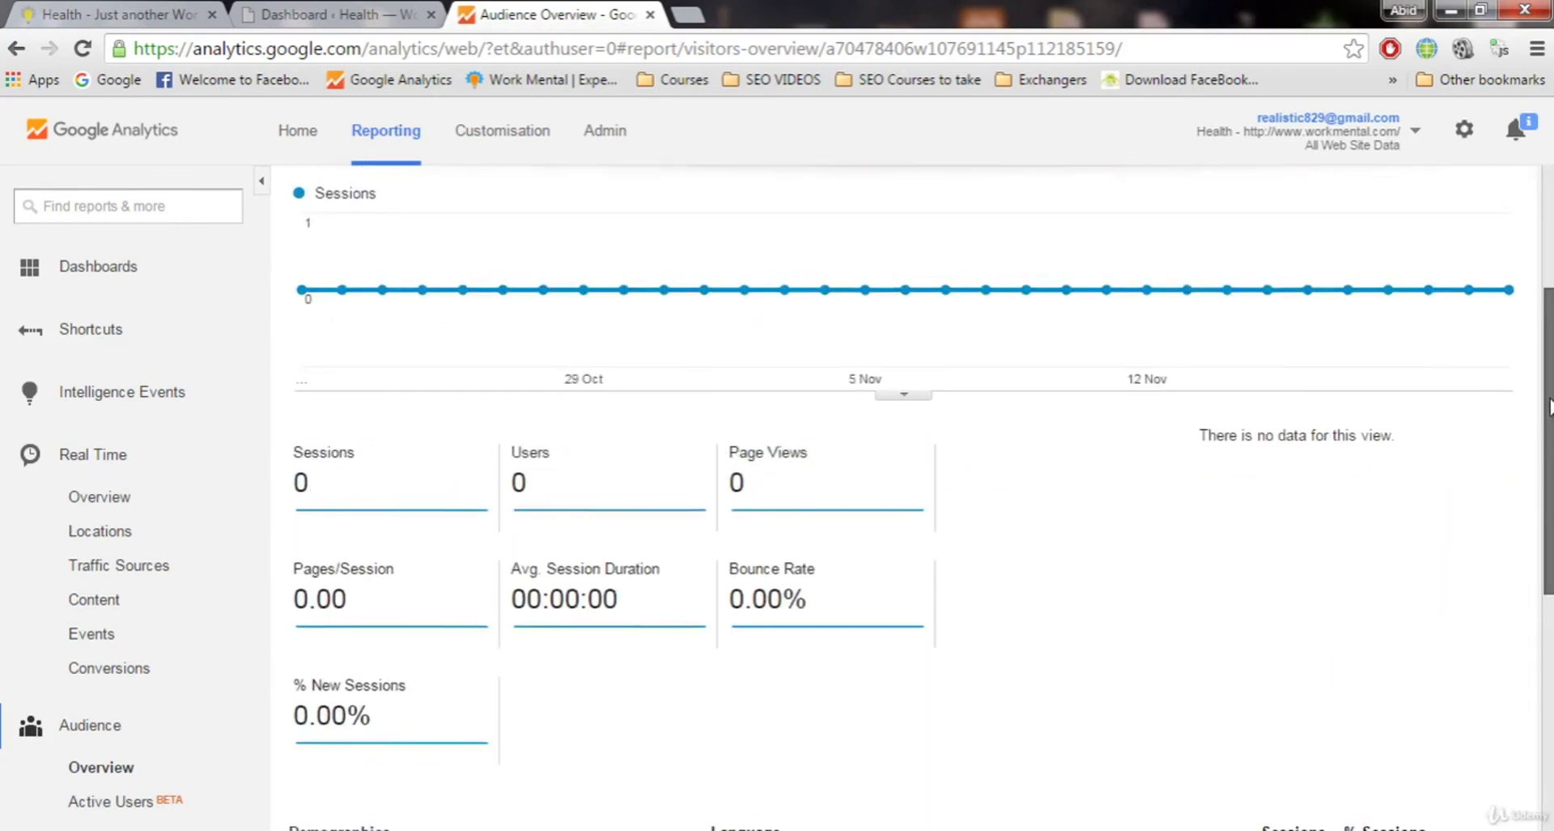
{"action": "scroll", "coordinate": [1551, 379], "scroll_direction": "down", "scroll_amount": 1}
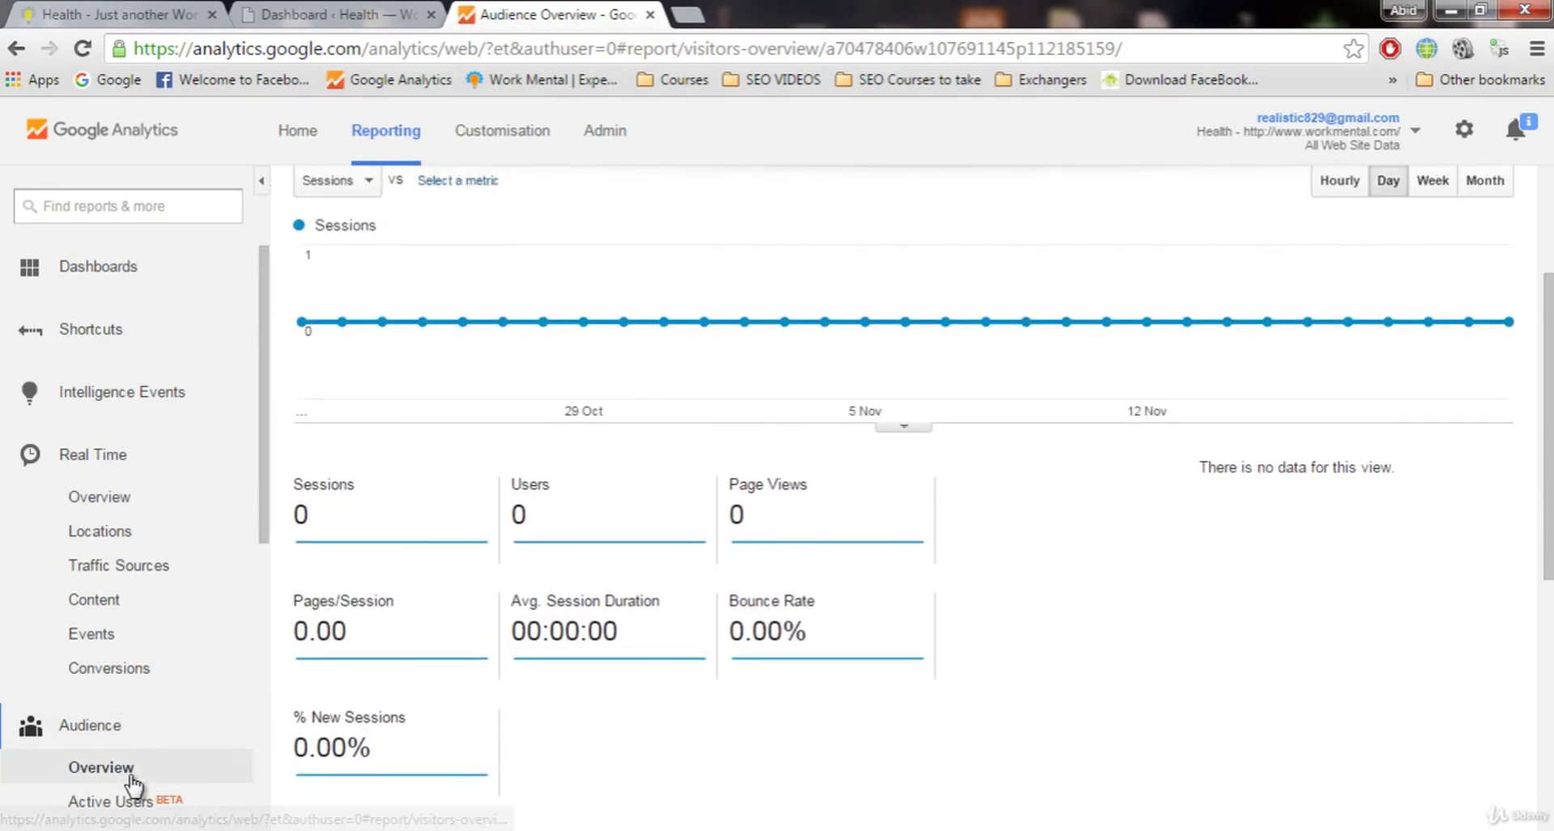
{"action": "scroll", "coordinate": [1549, 421], "scroll_direction": "up", "scroll_amount": 1}
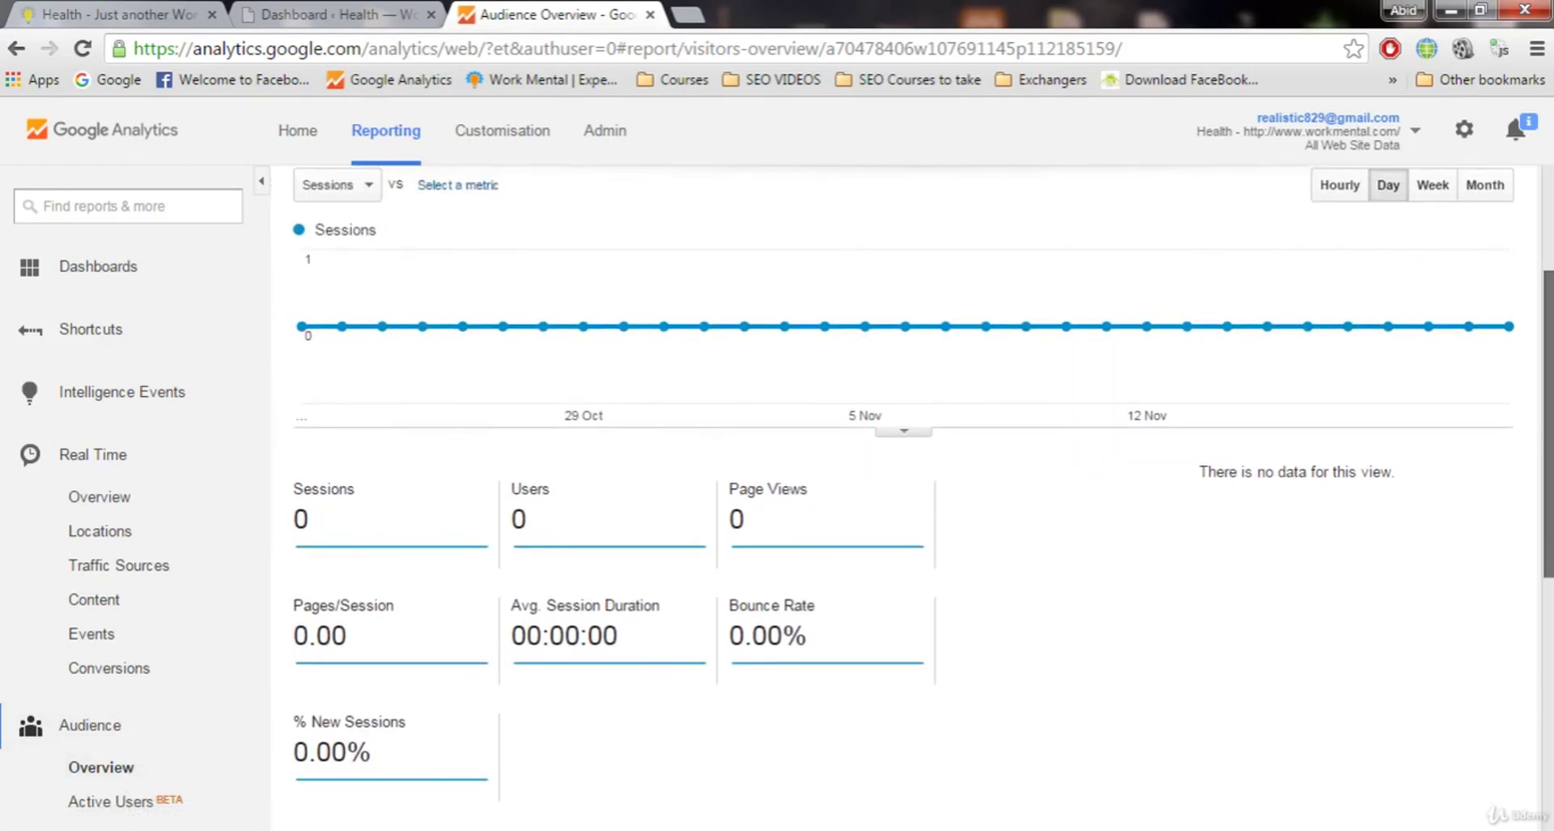
{"action": "scroll", "coordinate": [1549, 421], "scroll_direction": "up", "scroll_amount": 5}
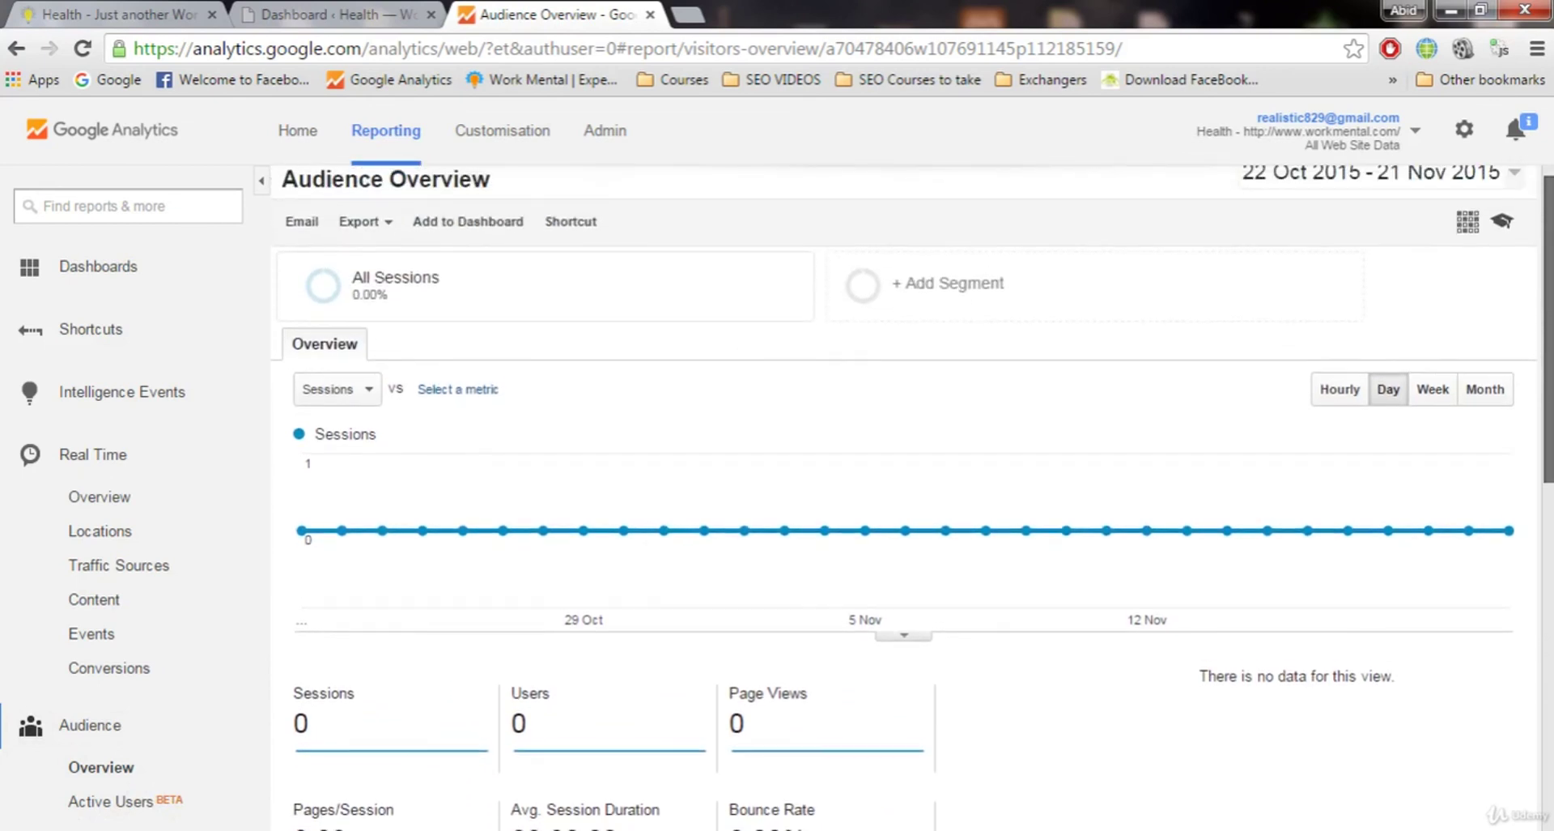
{"action": "scroll", "coordinate": [1526, 413], "scroll_direction": "up", "scroll_amount": 1}
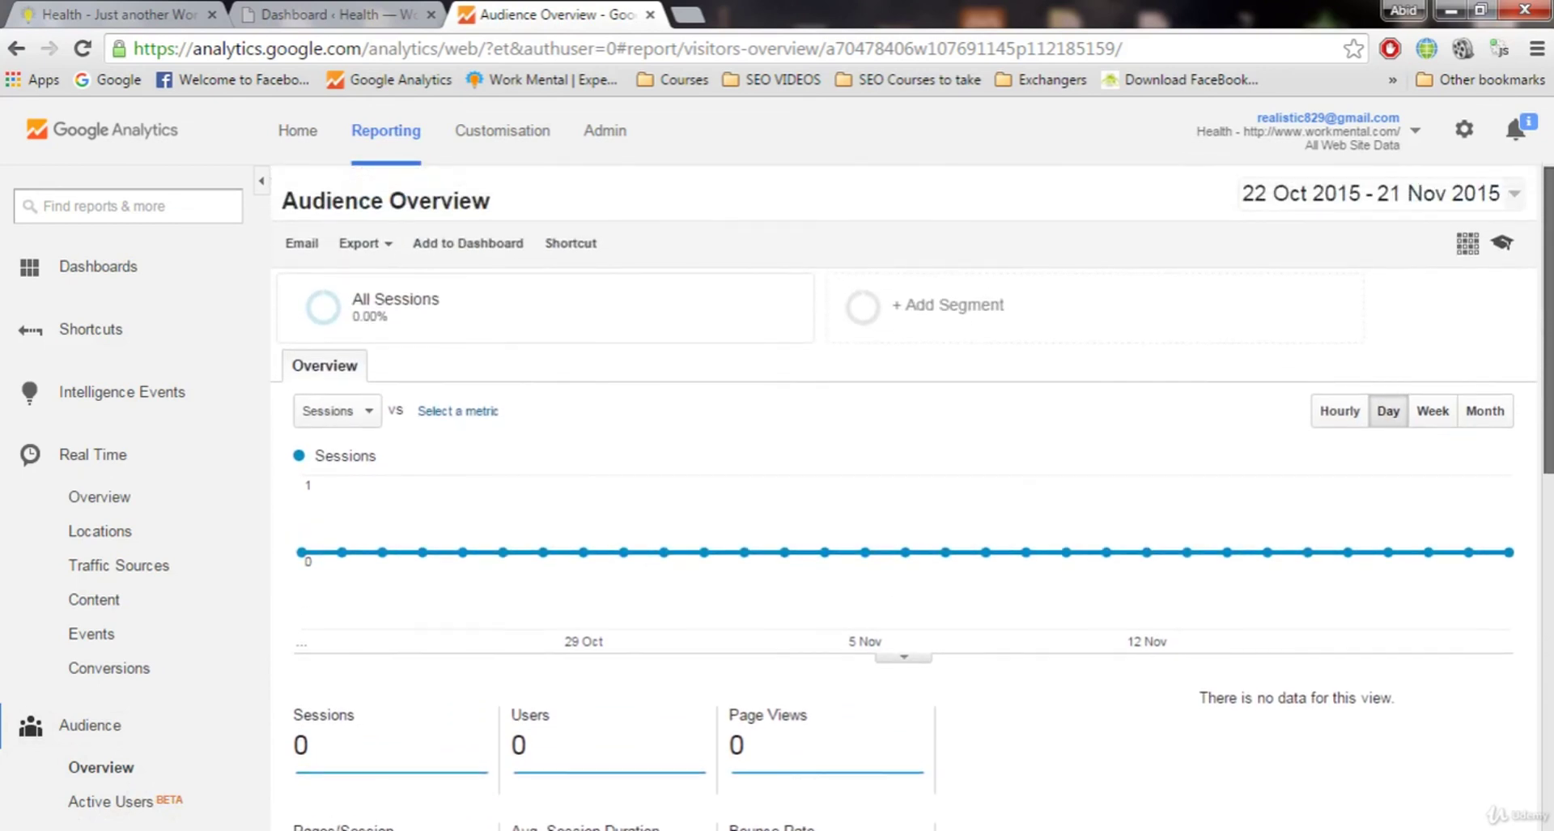
Reopen the Real Time Overview report, then close Google Analytics and look over the WordPress dashboard
{"action": "left_click", "coordinate": [157, 493]}
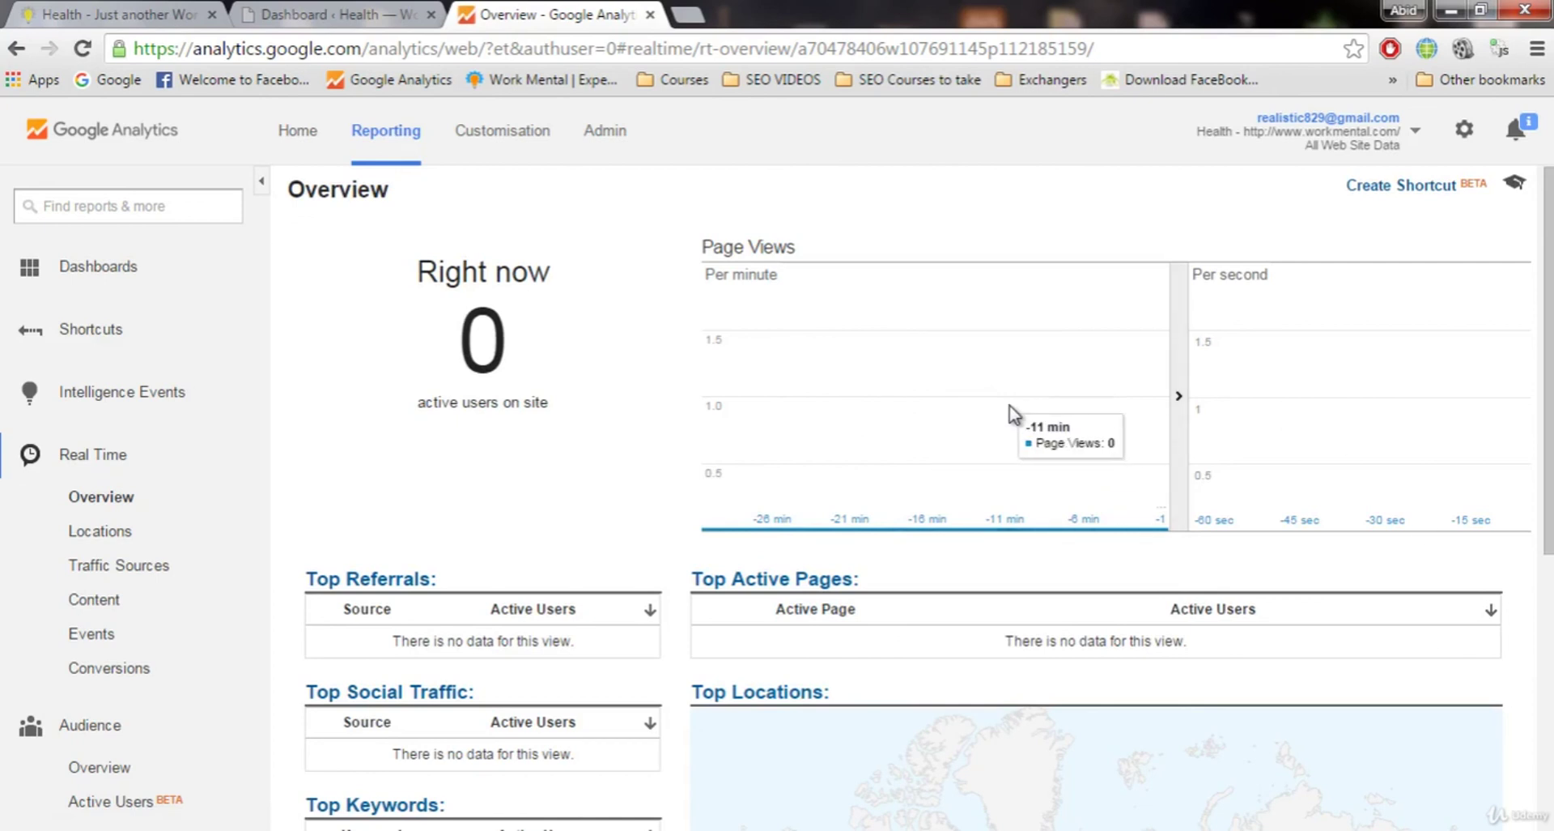
{"action": "left_click", "coordinate": [650, 15]}
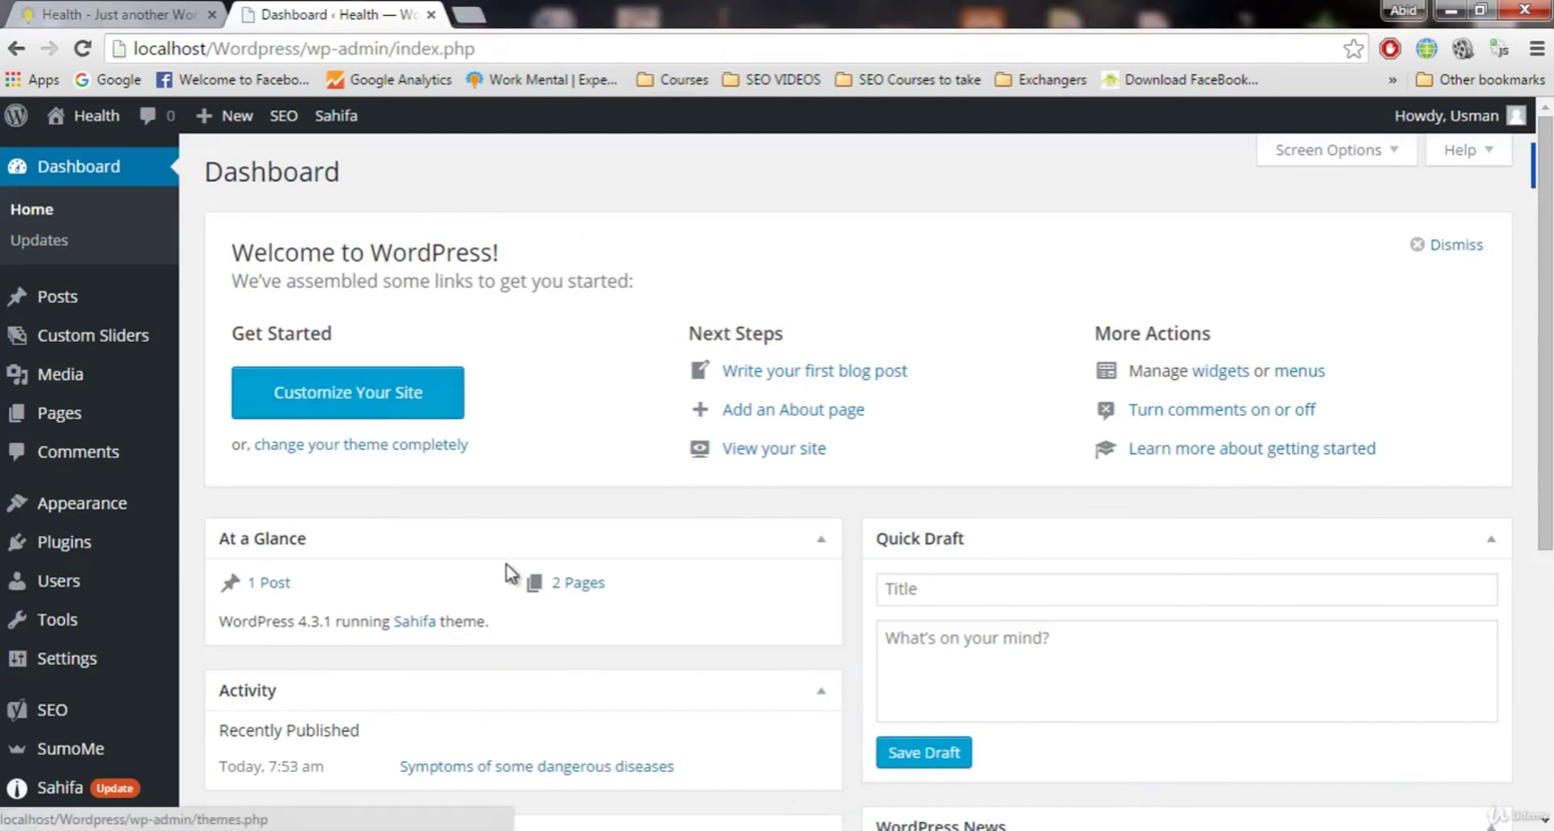
{"action": "scroll", "coordinate": [510, 572], "scroll_direction": "down", "scroll_amount": 5}
{"action": "scroll", "coordinate": [559, 620], "scroll_direction": "up", "scroll_amount": 5}
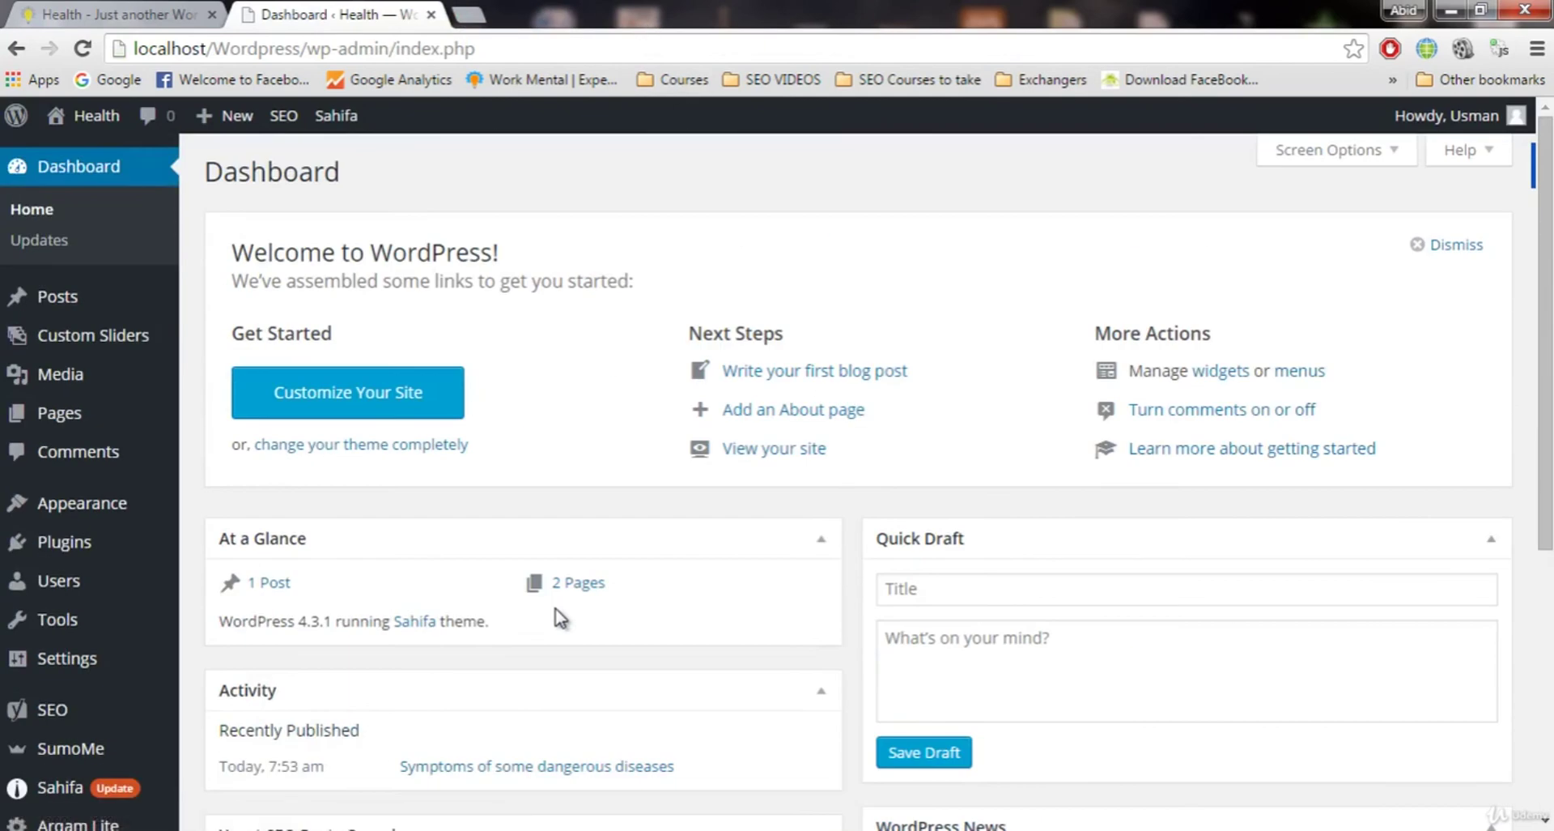